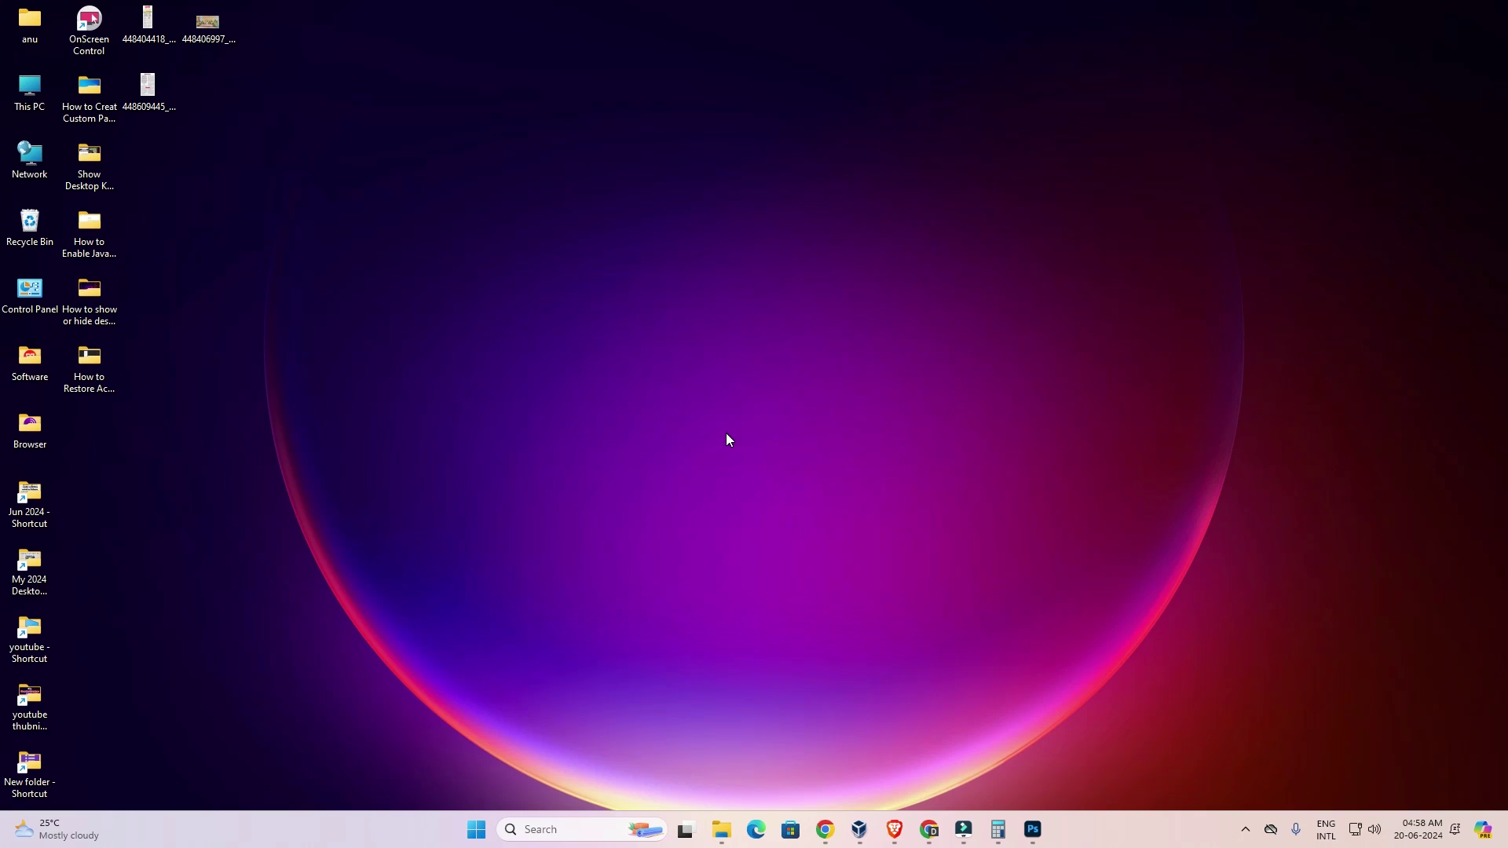
Restore the Photoshop window showing the portrait photo from the taskbar
left_click(1037, 836)
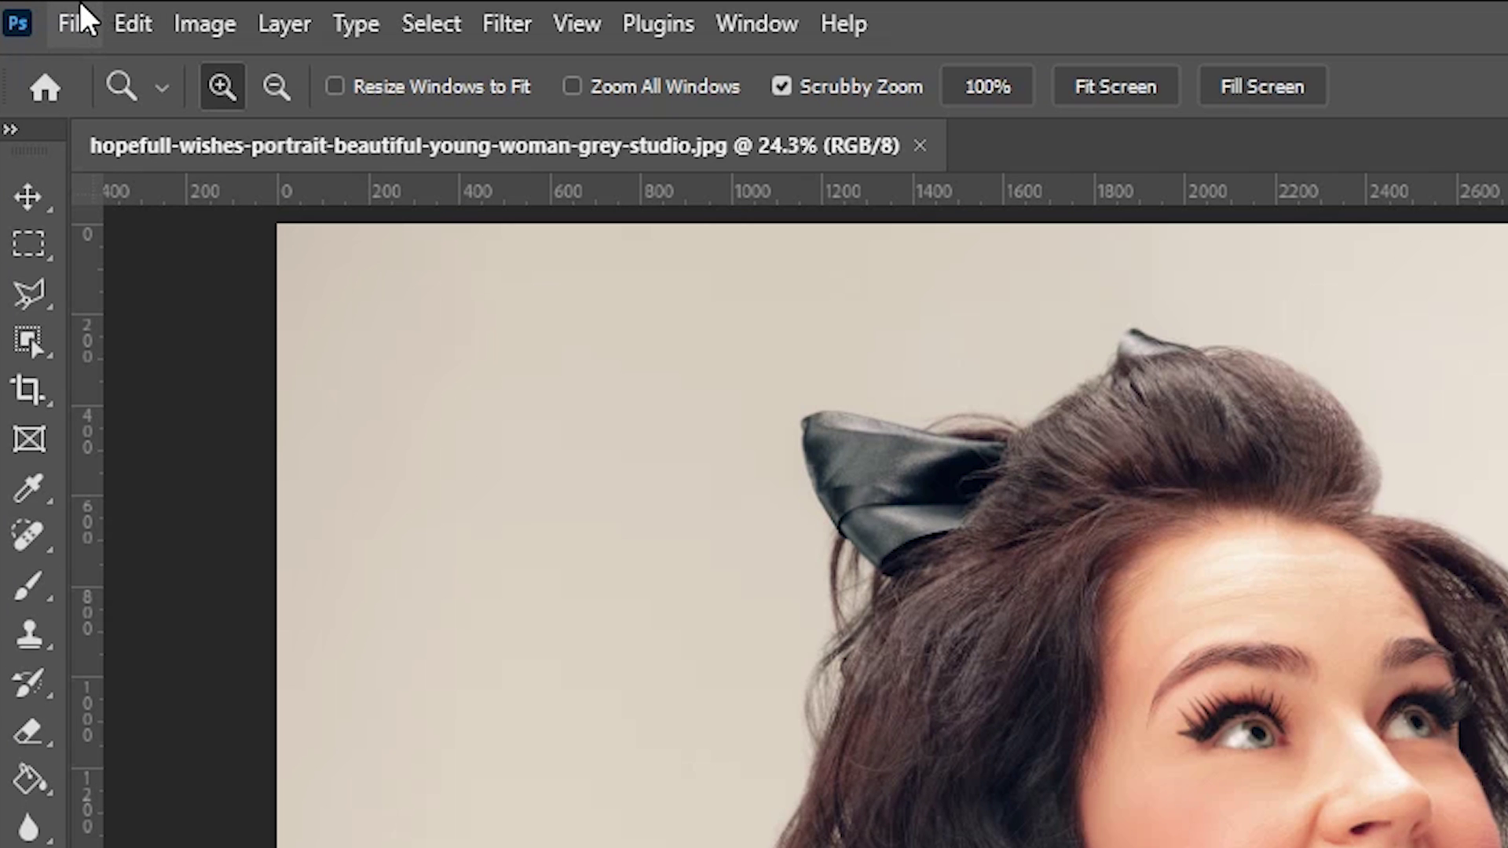
Print the portrait via File > Print, choosing Canon MF3010 V4 and accepting its printer settings
left_click(76, 23)
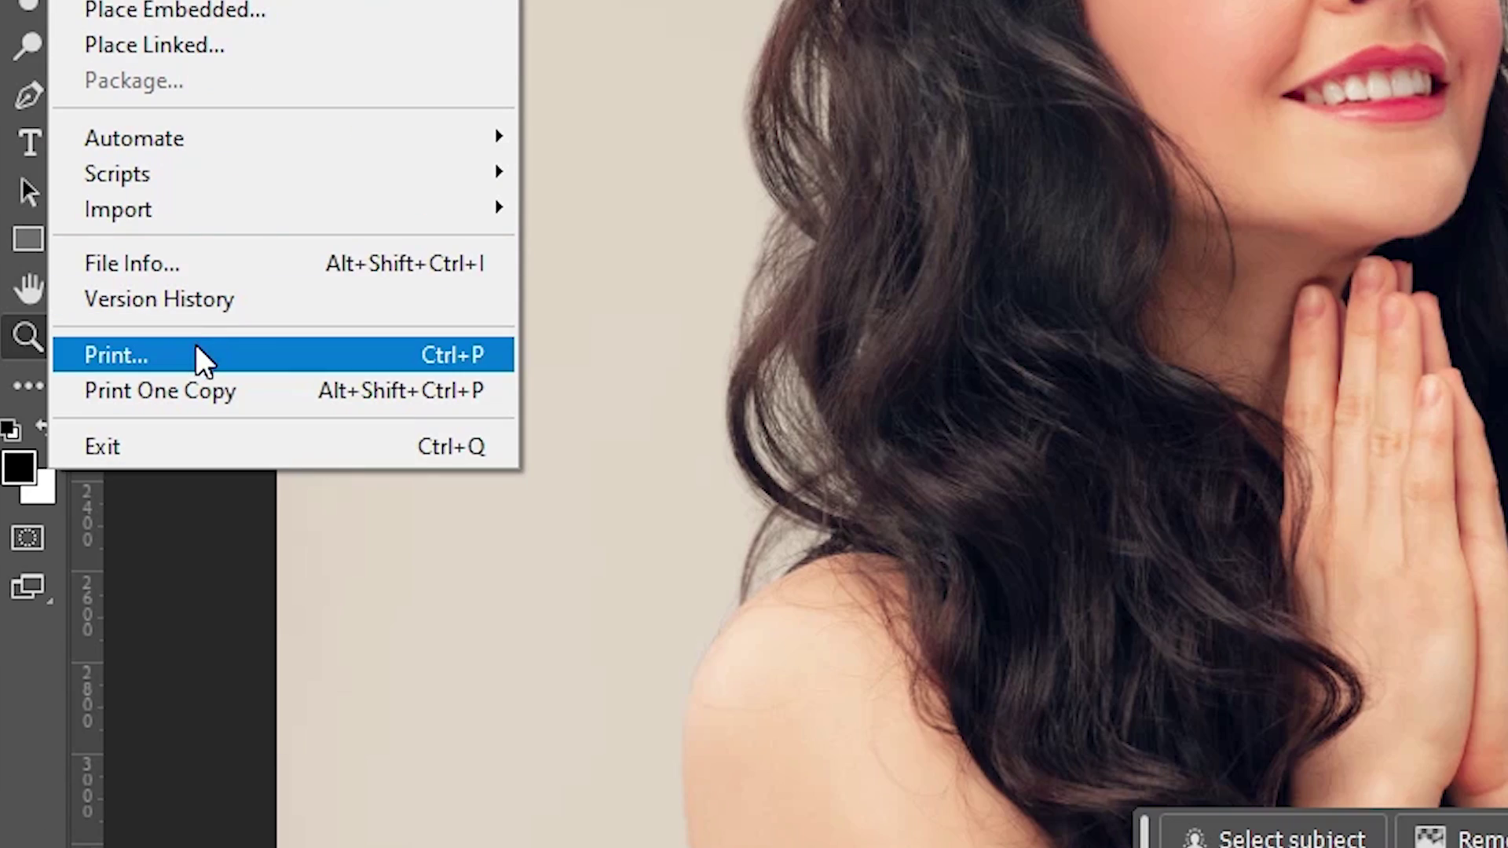
left_click(196, 344)
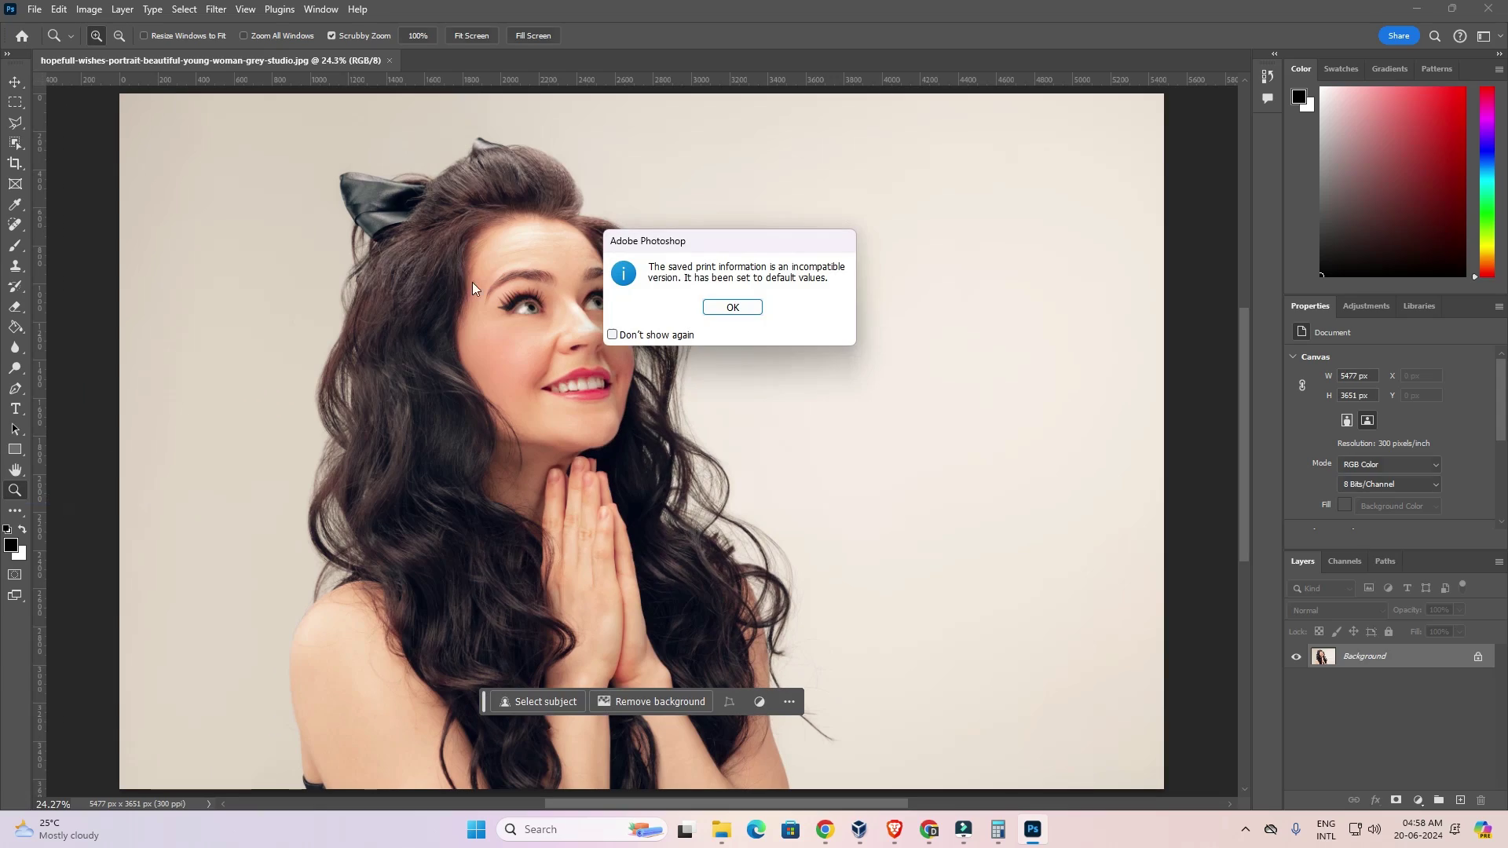
key("Return")
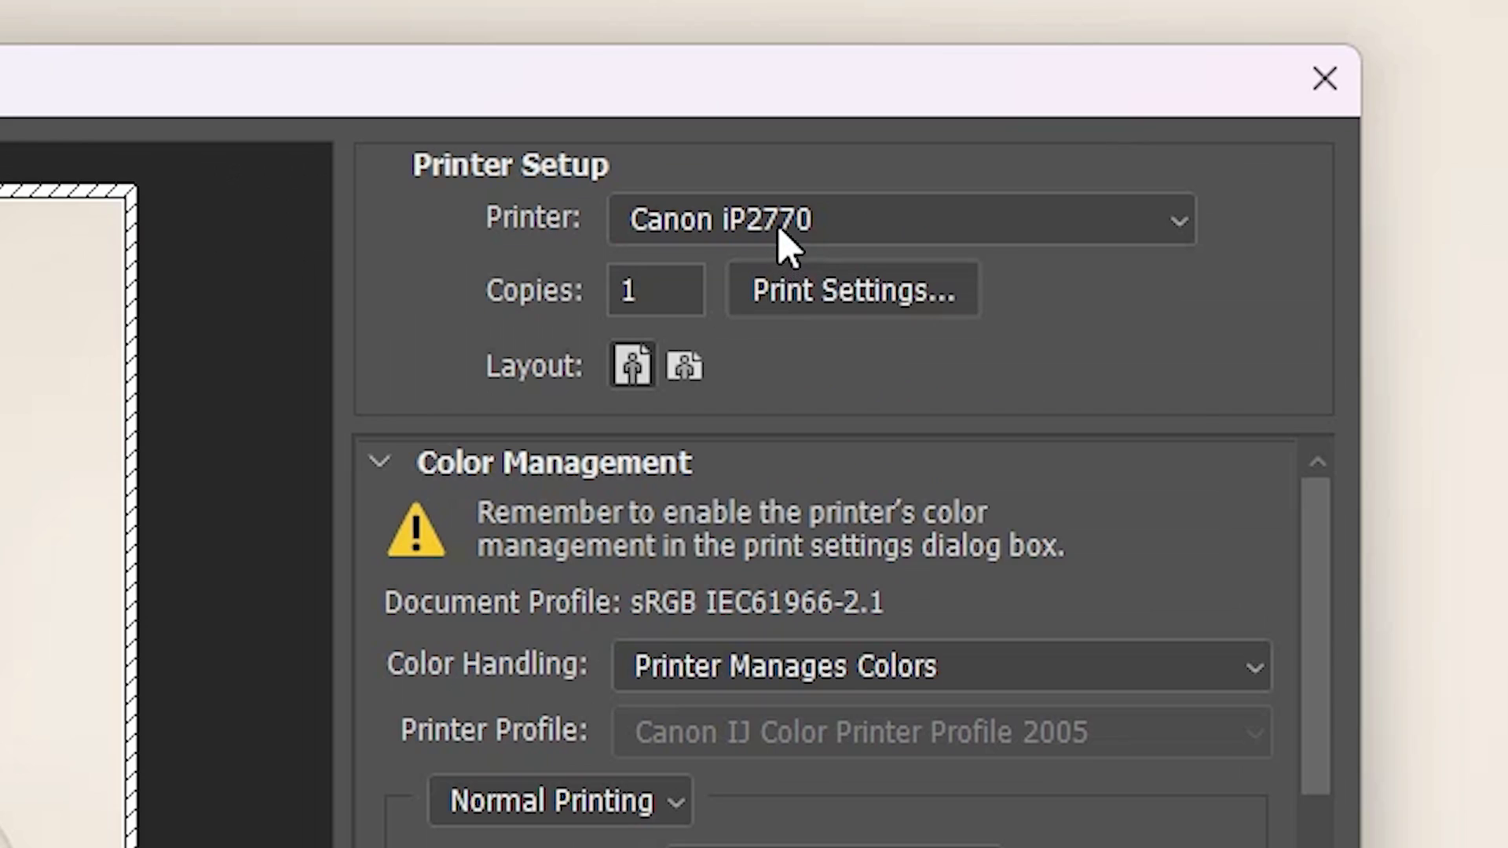
left_click(782, 228)
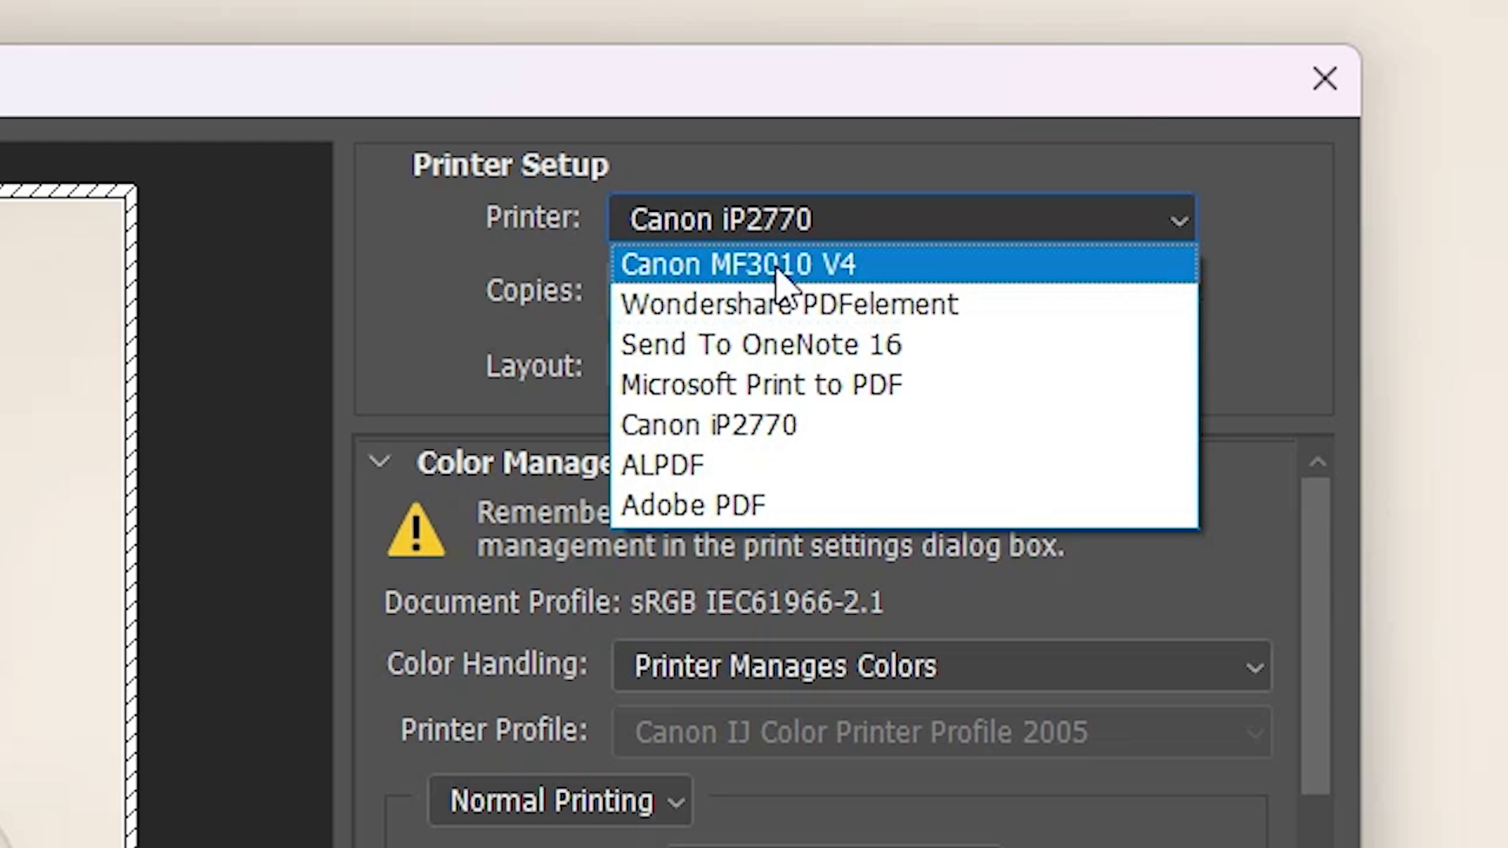
left_click(829, 271)
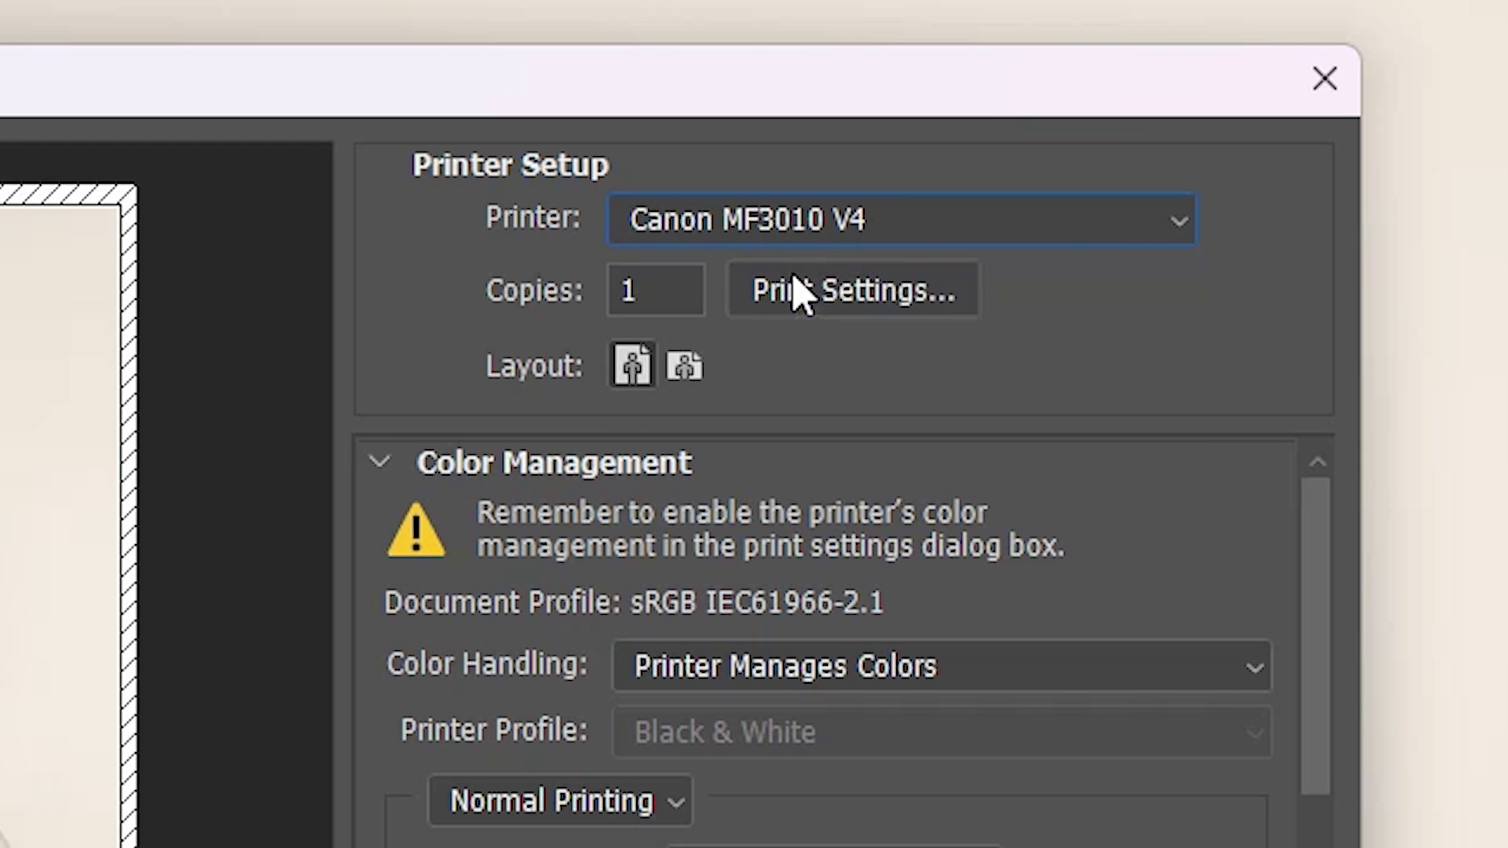
left_click(800, 294)
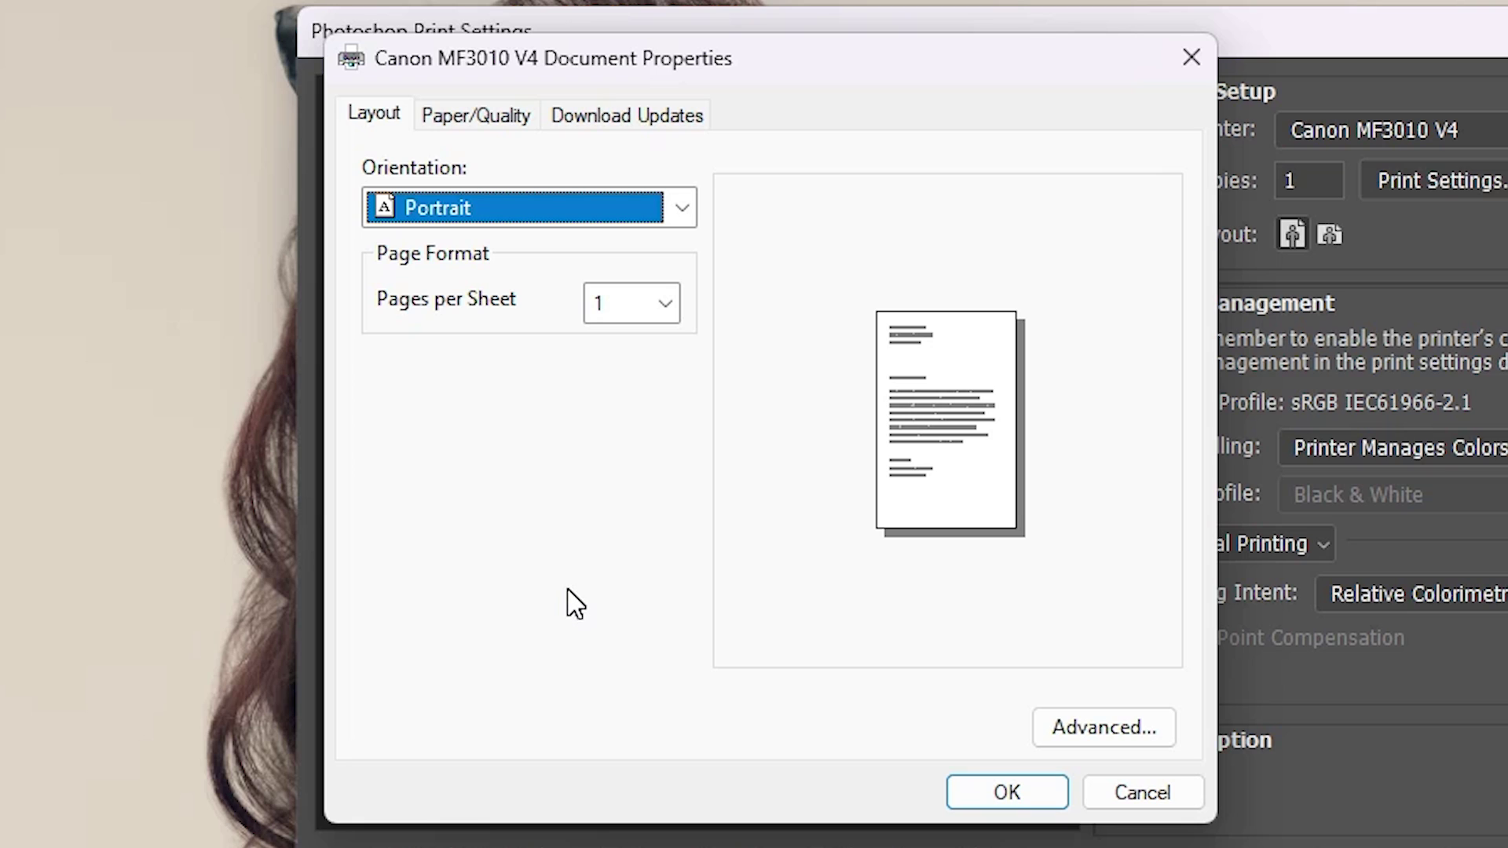
left_click(1044, 805)
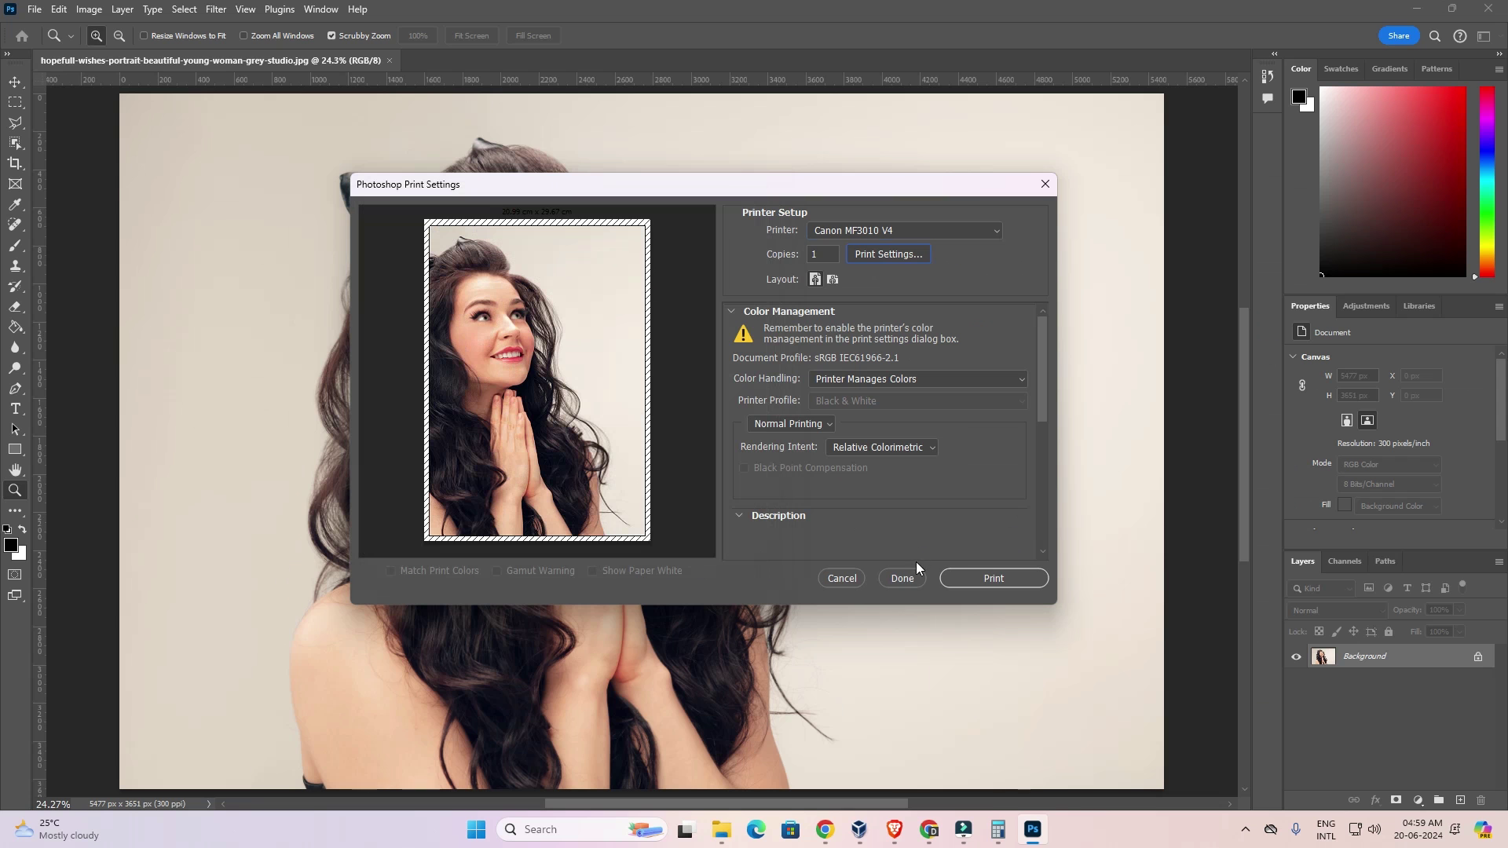
Close Print Settings, then minimize and restore Photoshop back to the portrait canvas
left_click(1045, 184)
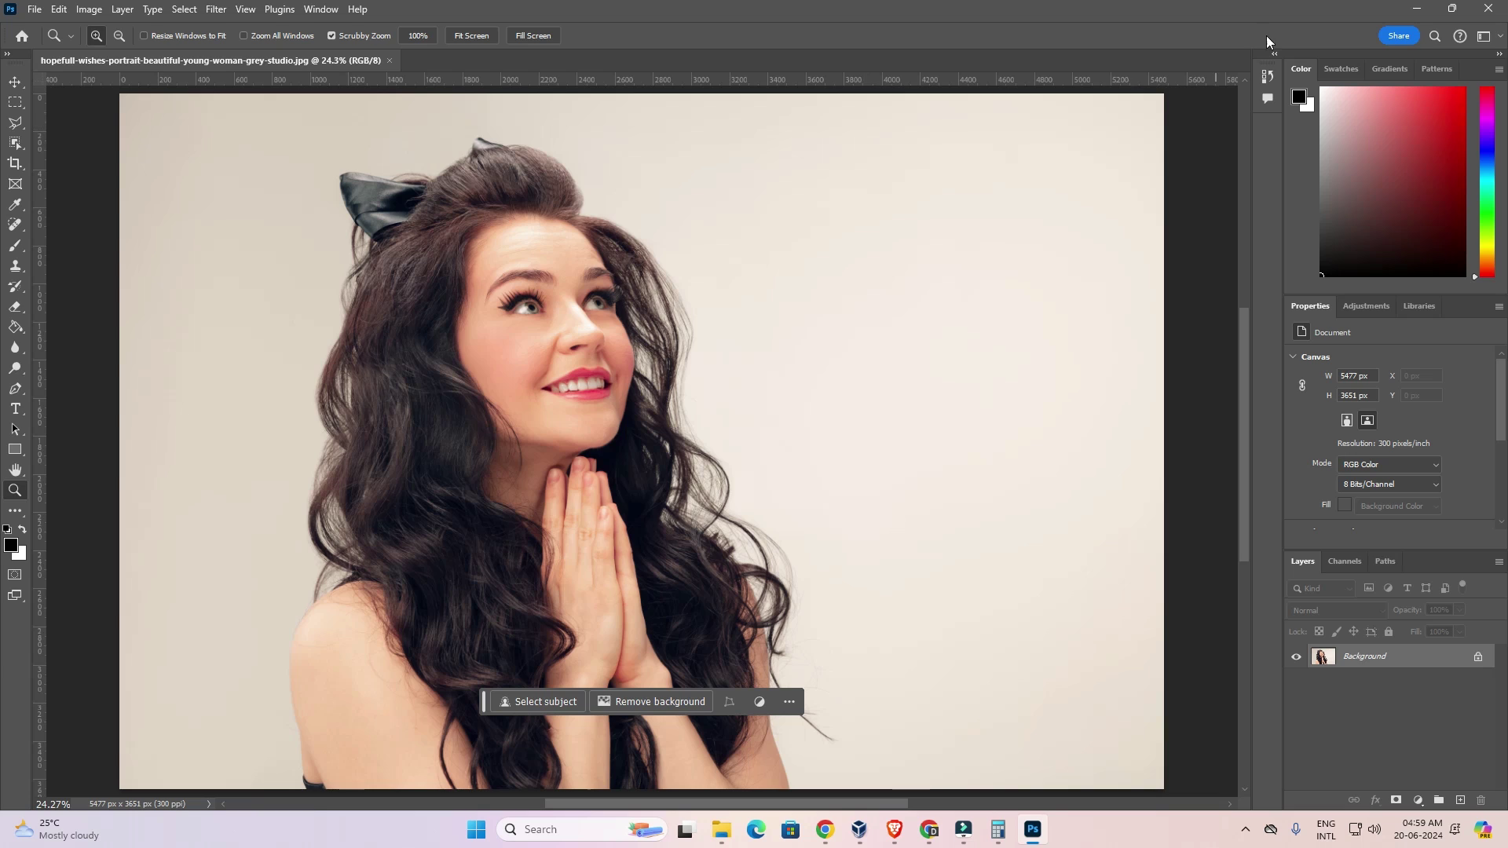
left_click(1418, 7)
left_click(1033, 830)
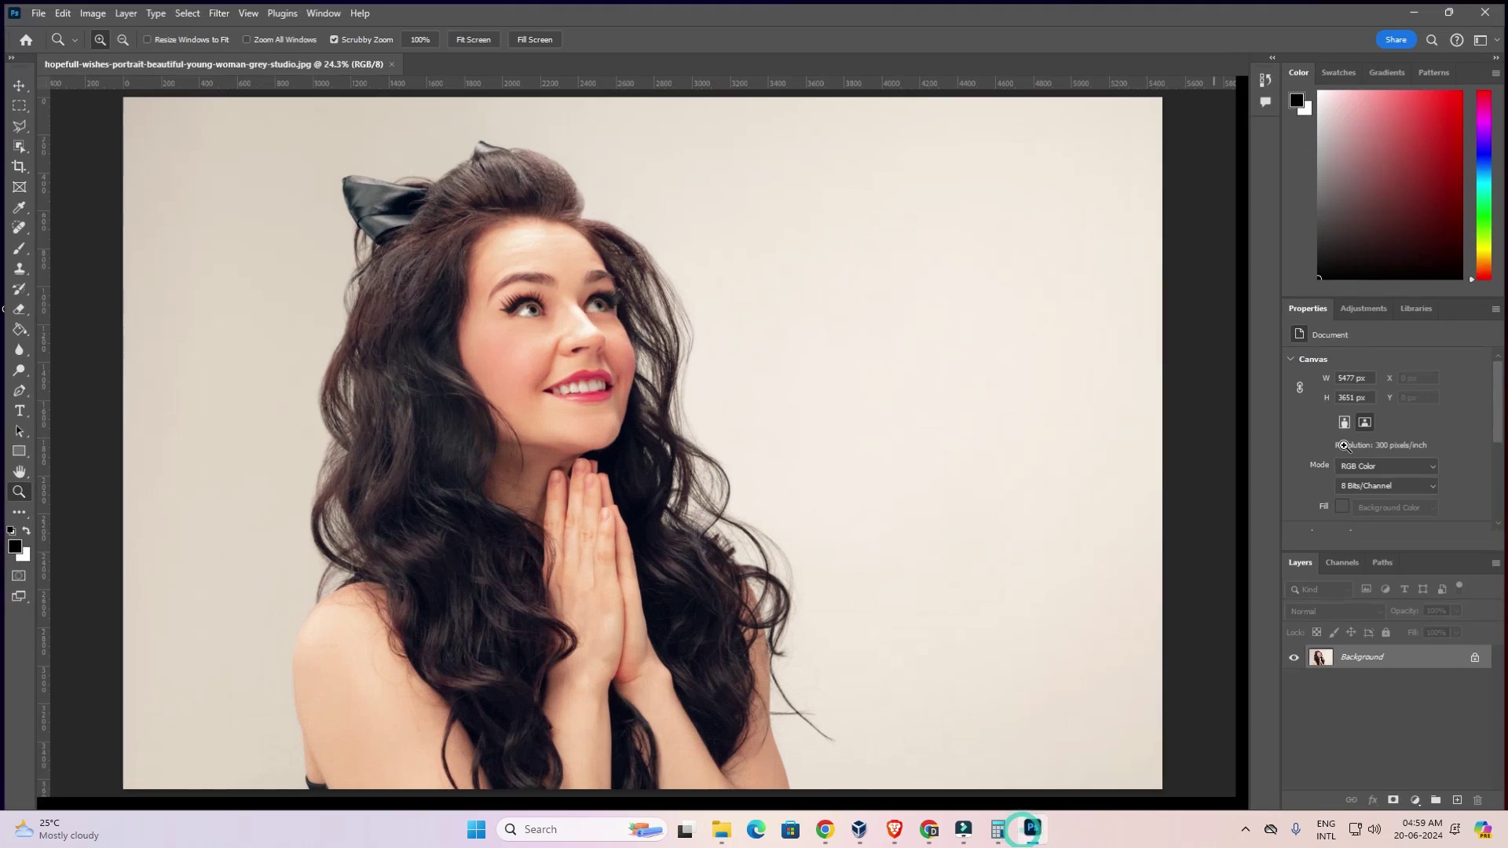
Exit Photoshop and bring up the This PC context menu on the desktop
left_click(1490, 8)
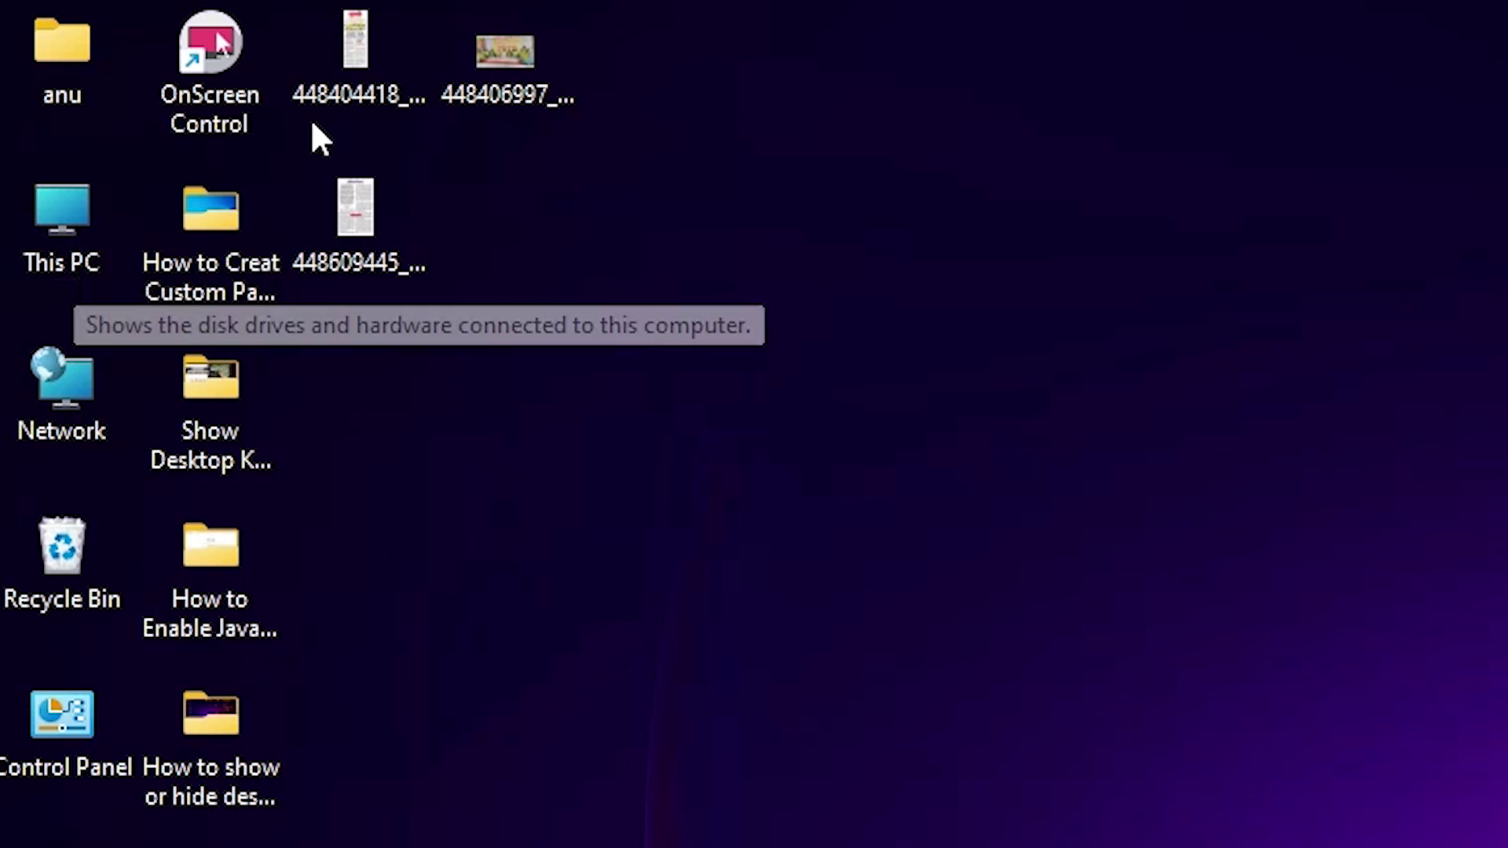
right_click(82, 223)
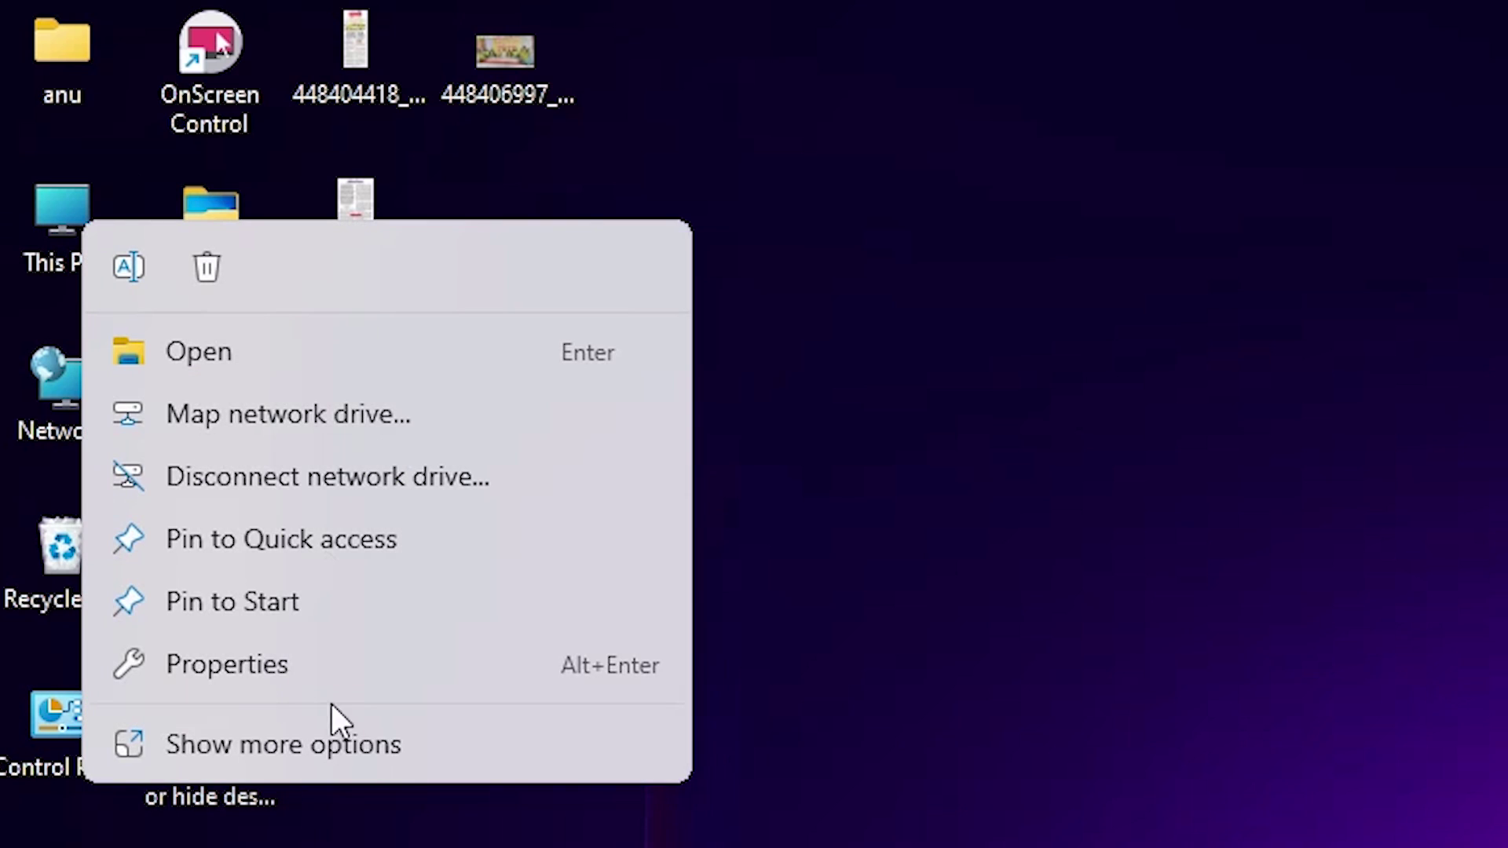
left_click(299, 662)
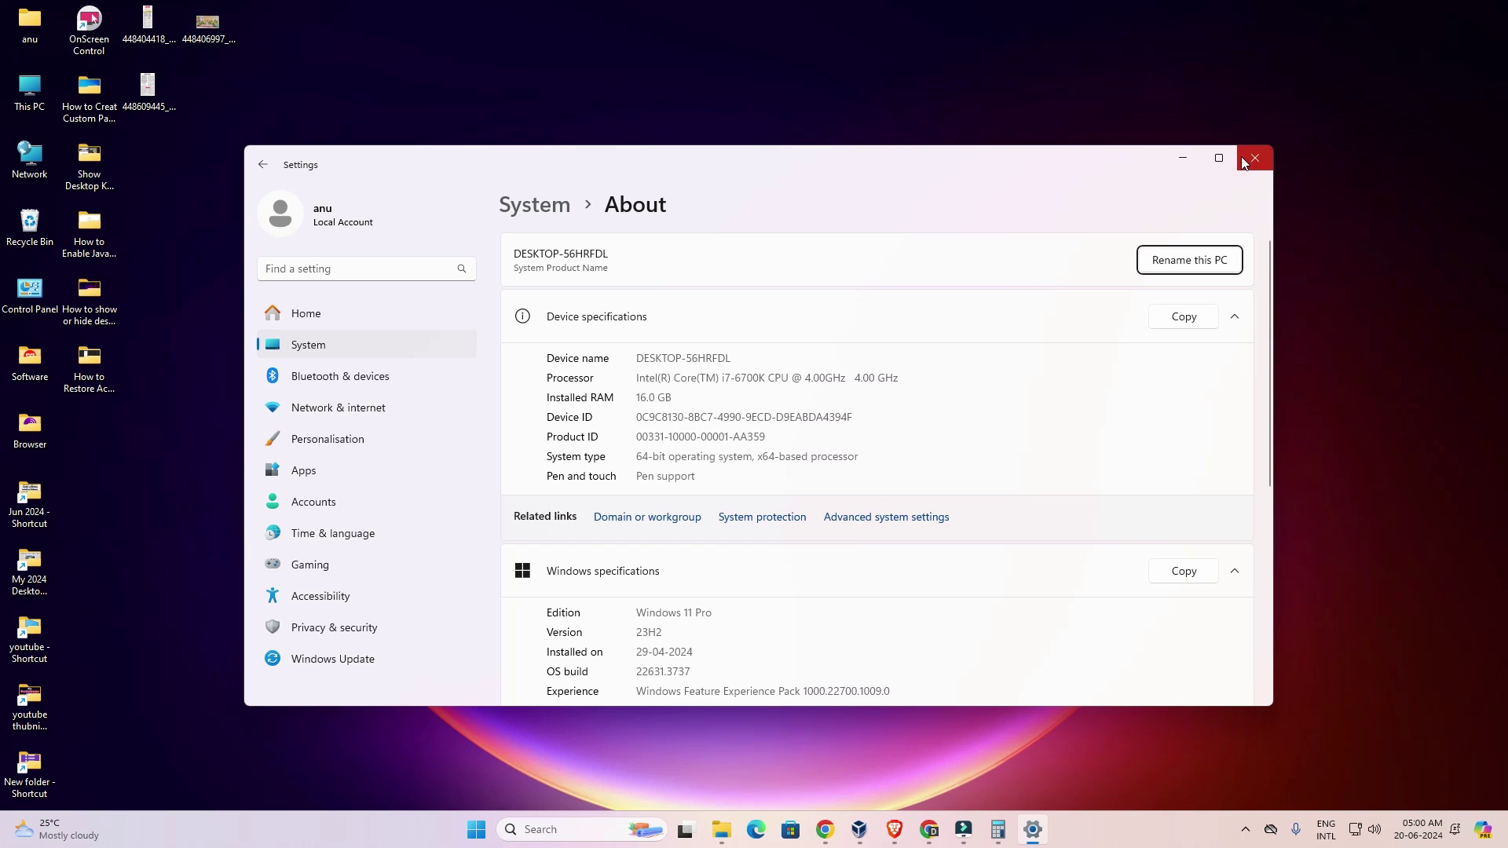
left_click(1243, 157)
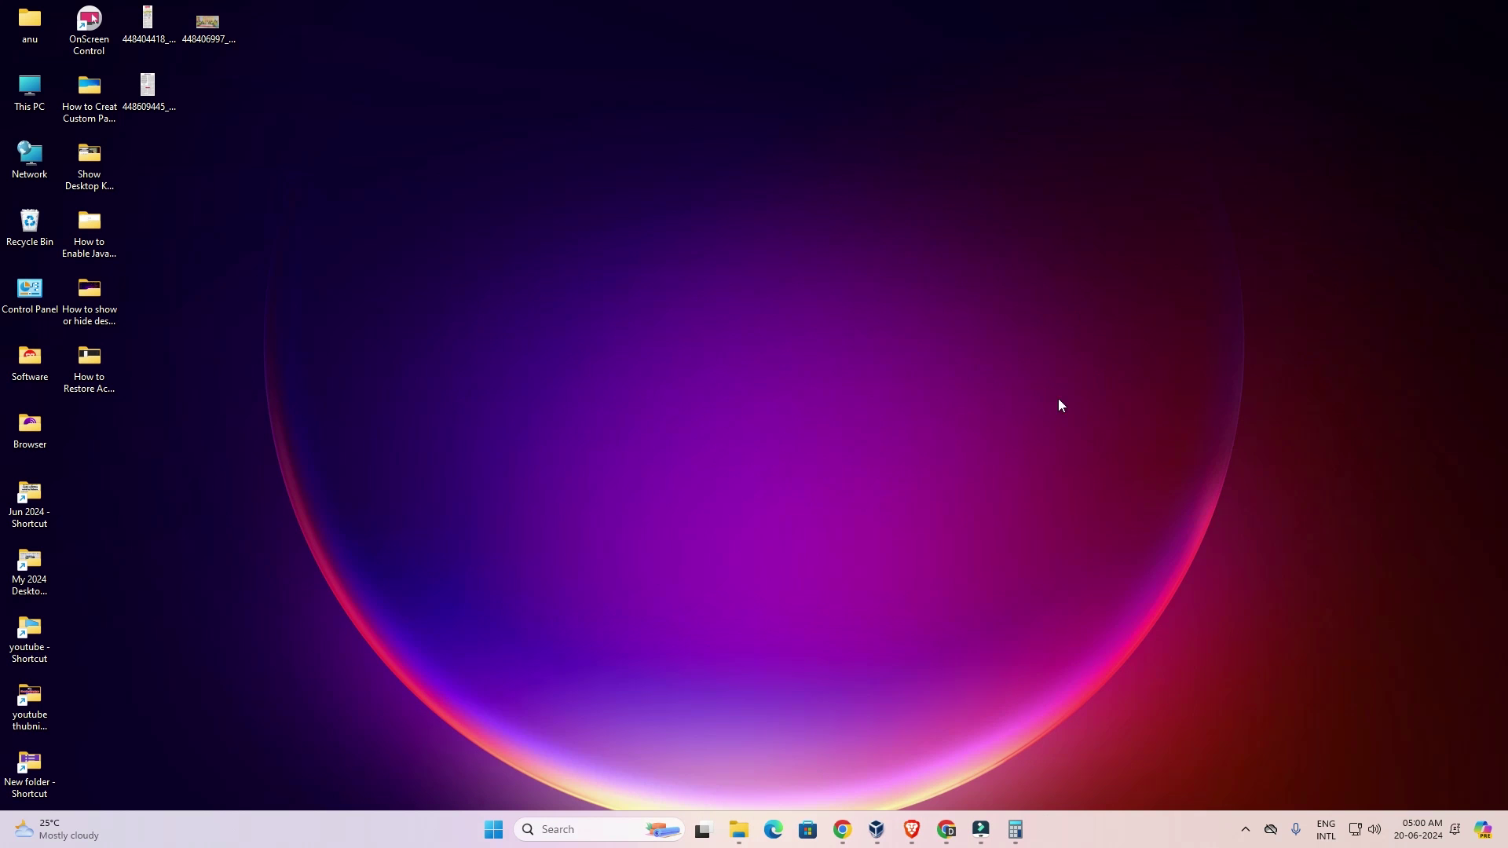
Bring Chrome's 'canon printer driver' search to the front and select its query text
mouse_move(843, 831)
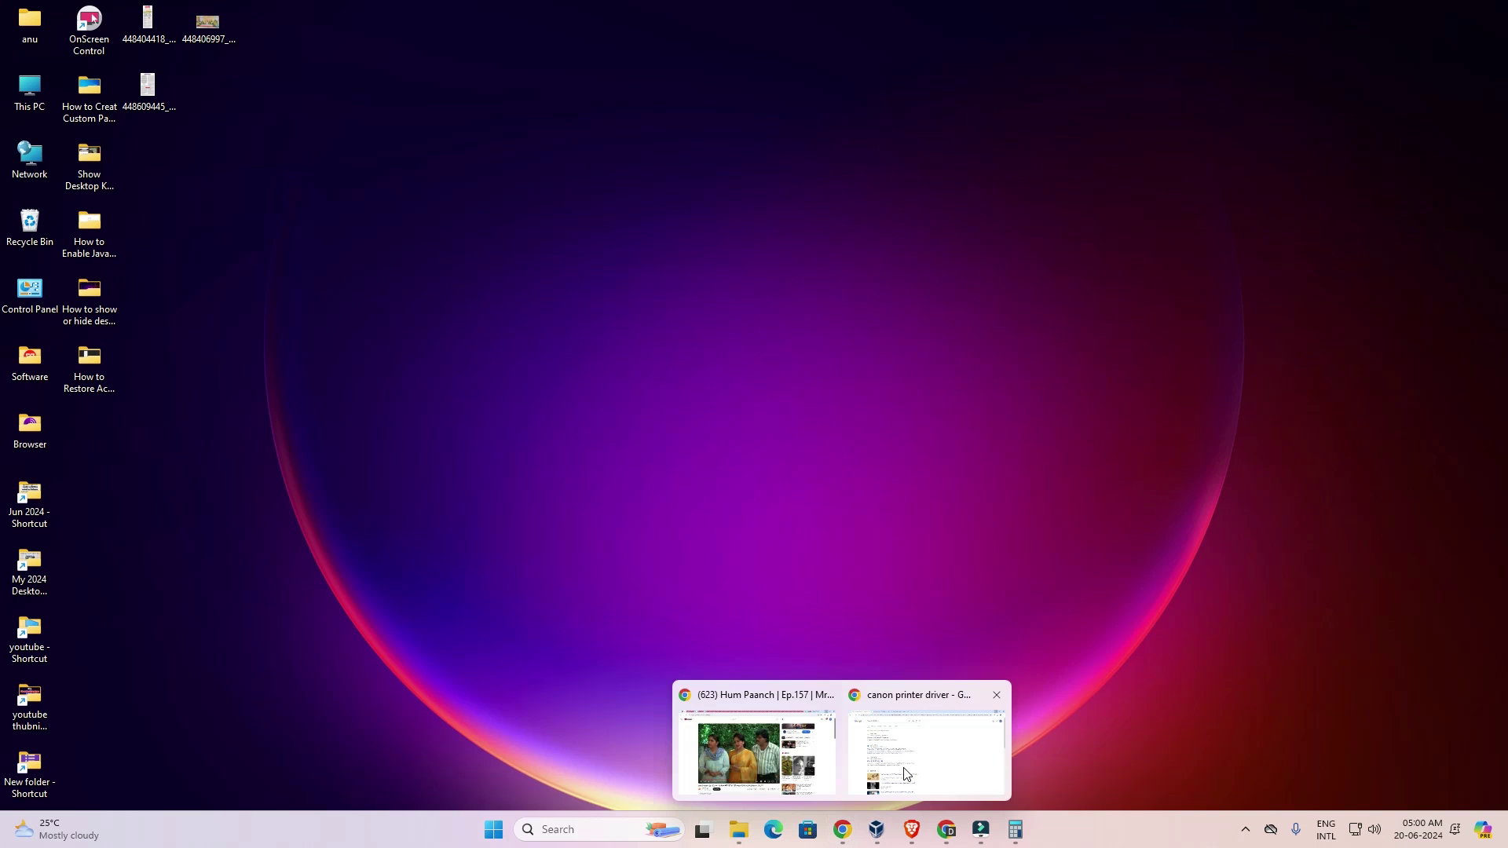
left_click(907, 764)
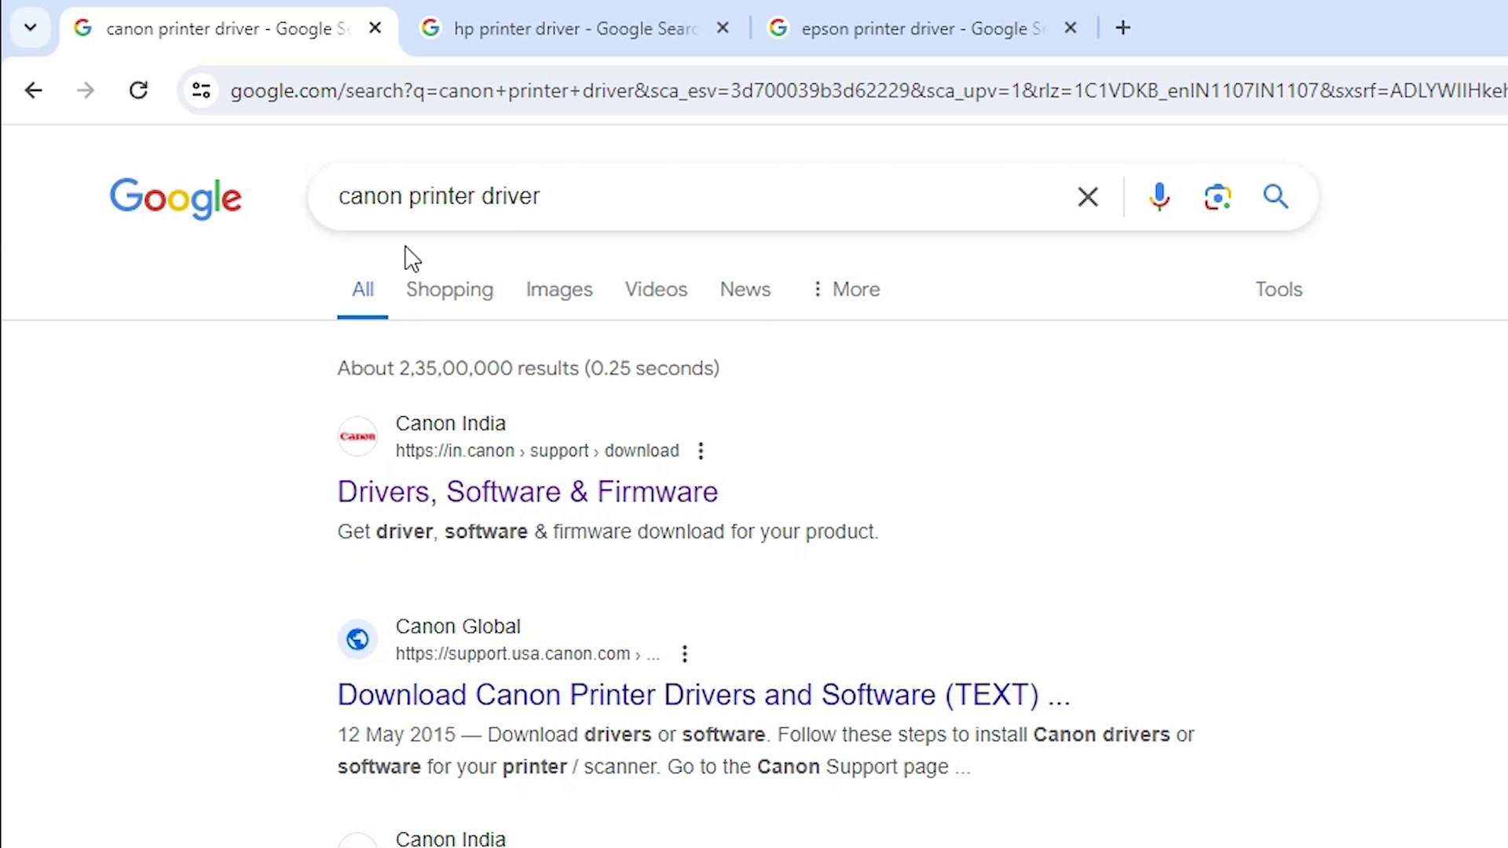
left_click_drag(598, 198, 304, 223)
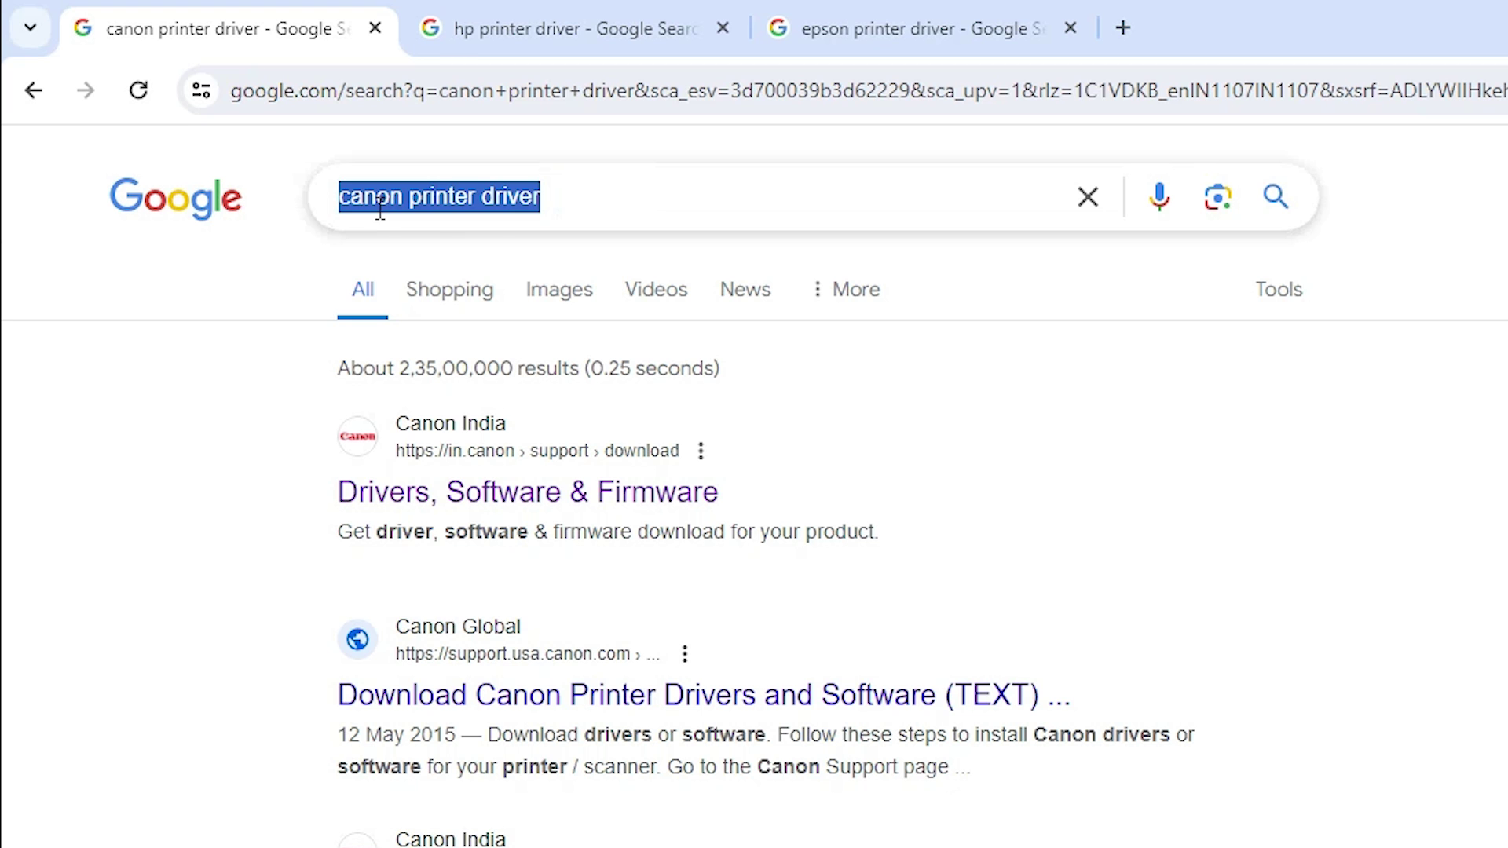
left_click(593, 205)
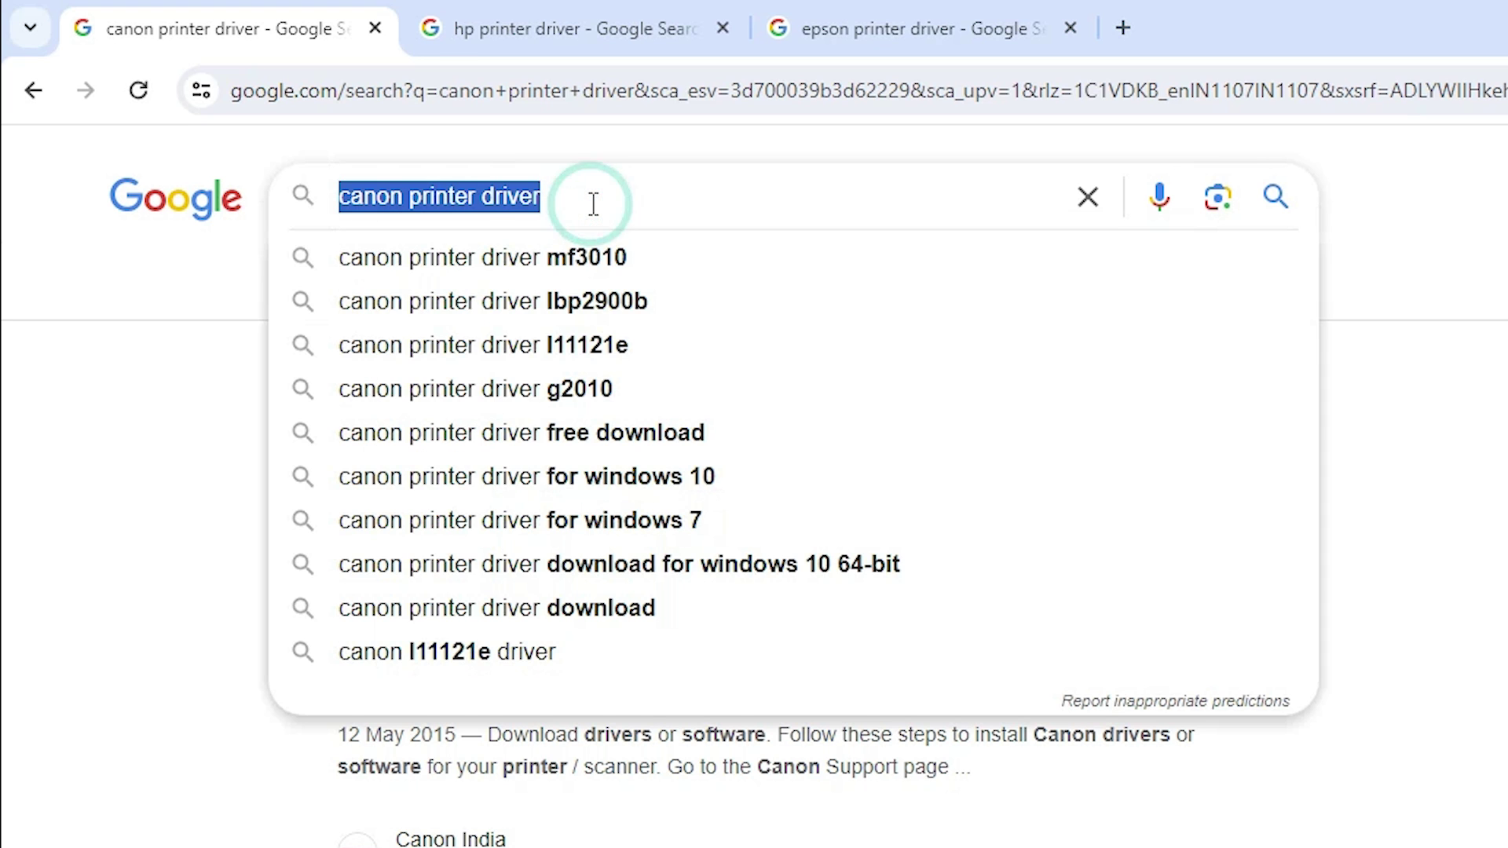
left_click(67, 424)
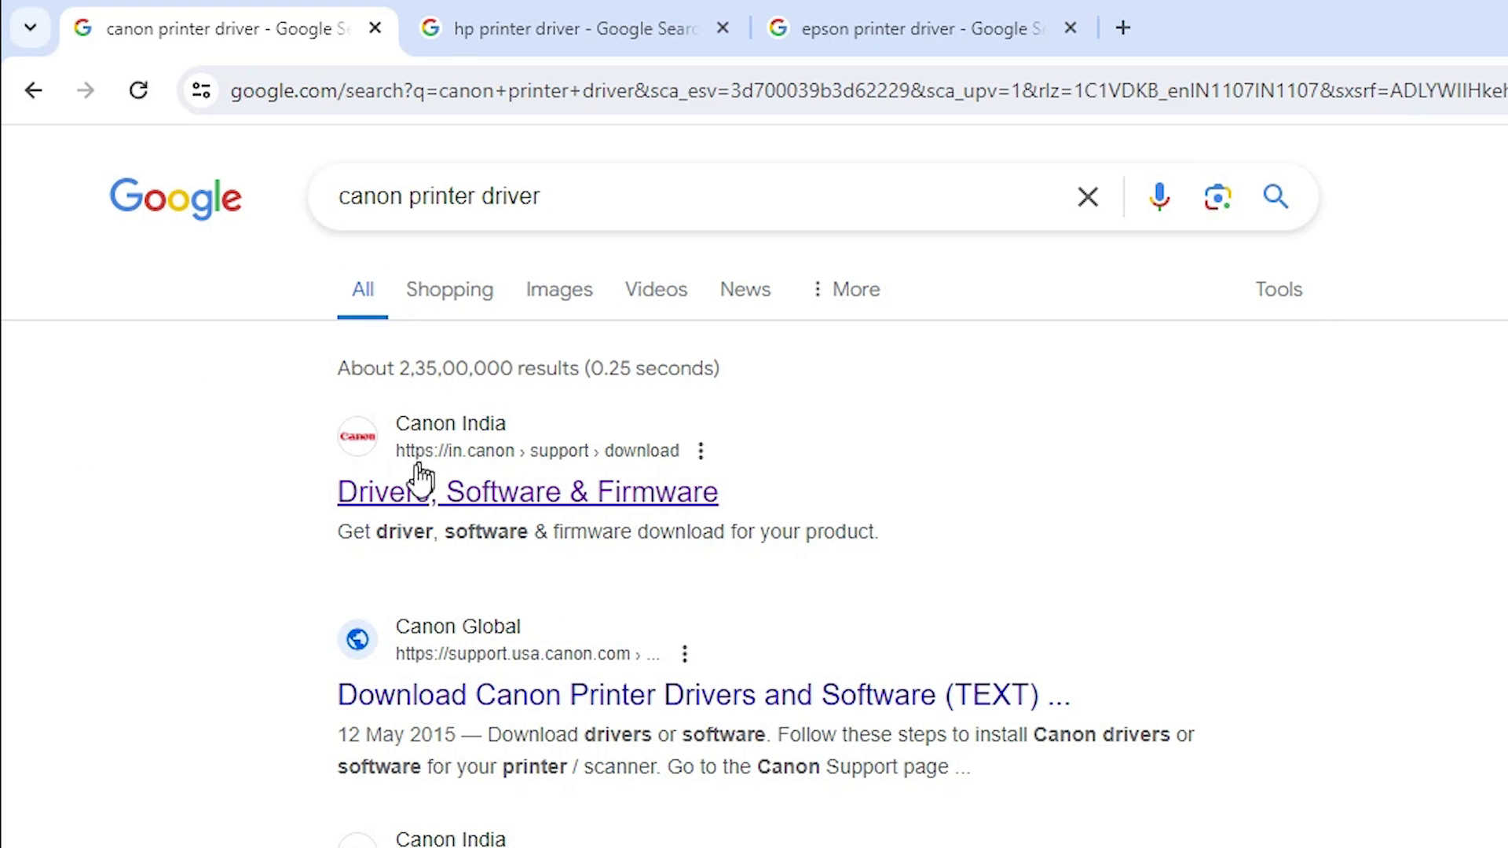
Switch to the 'hp printer driver' results and open the HP drivers result in a new tab
left_click(600, 28)
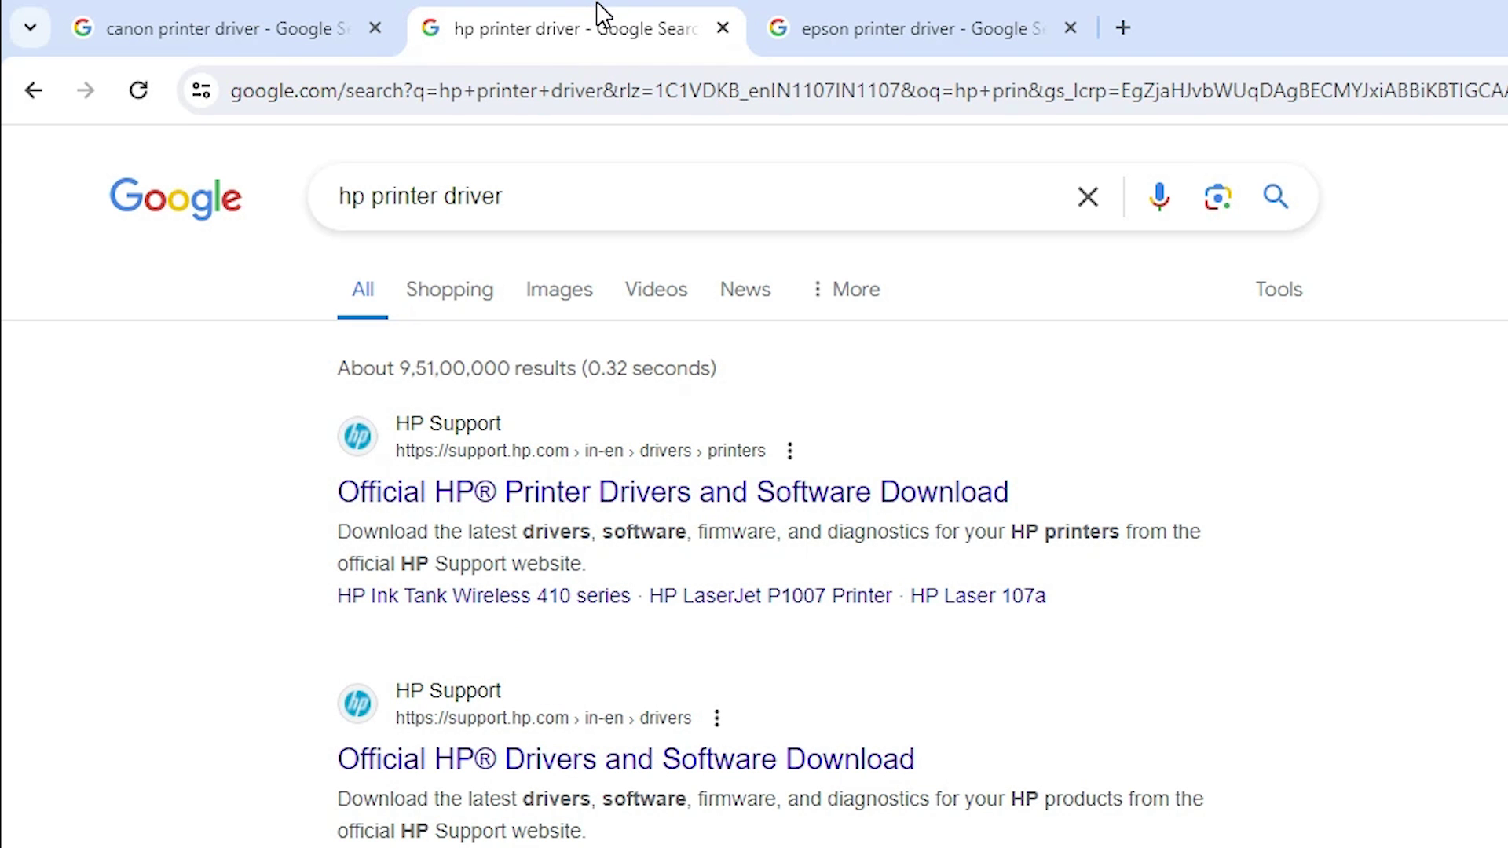
left_click(435, 189)
left_click(98, 403)
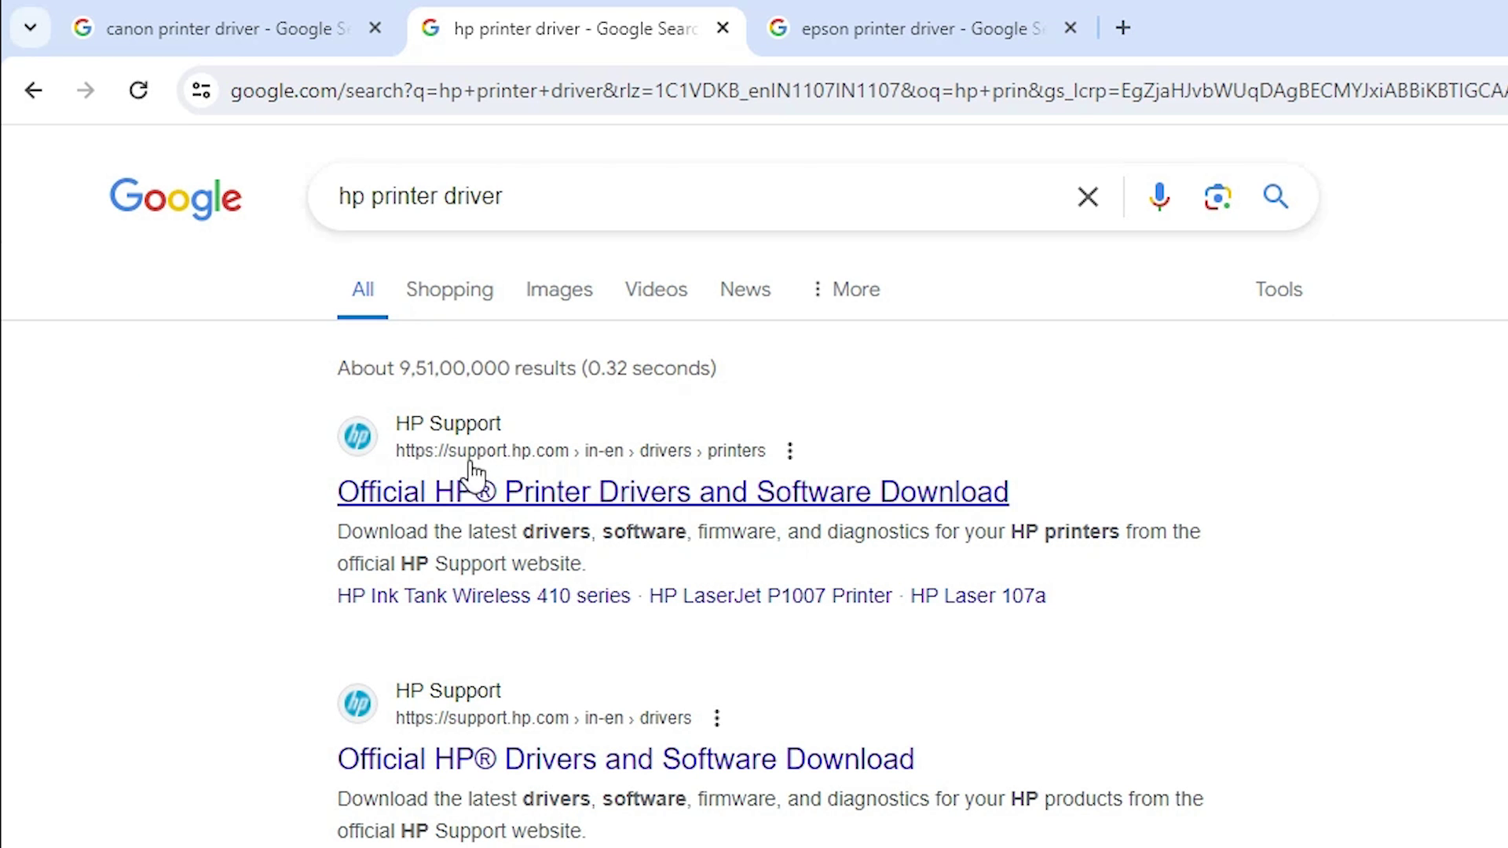
right_click(622, 509)
left_click(722, 534)
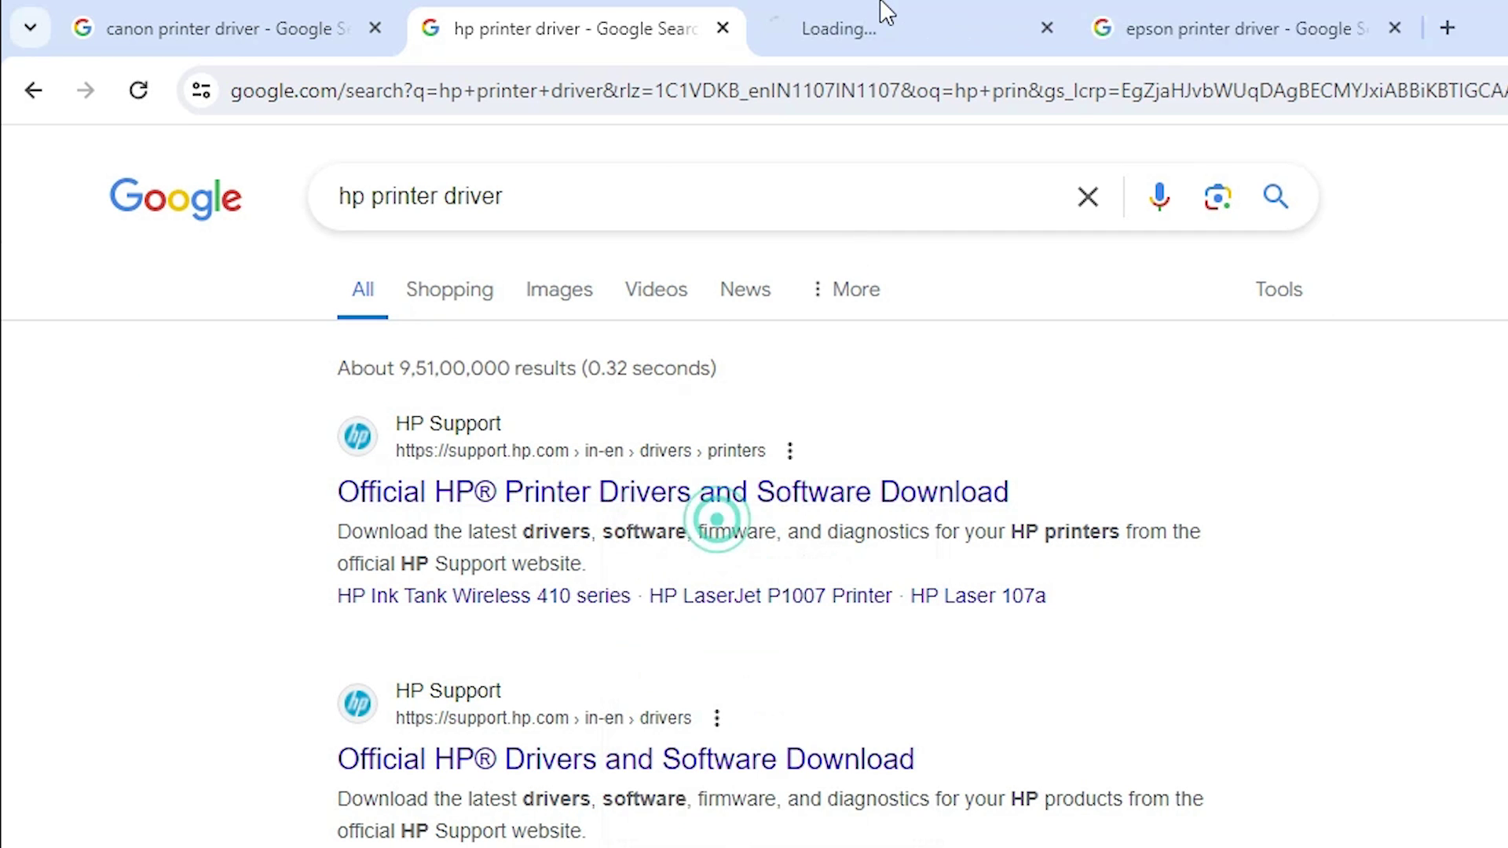
left_click(880, 18)
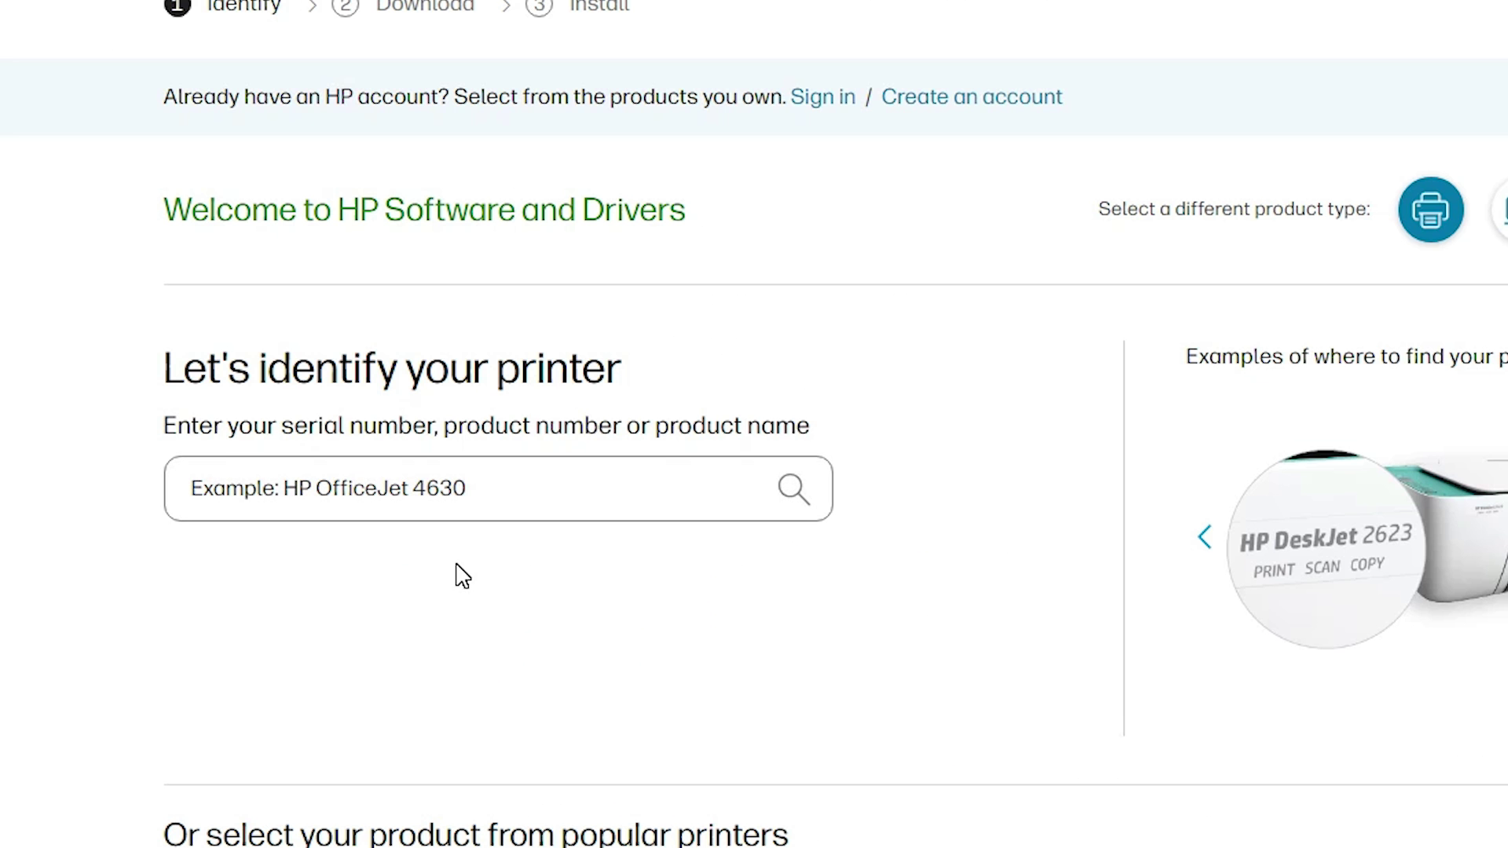
Close the HP drivers page and run the 'epson printer driver' search
left_click(1030, 34)
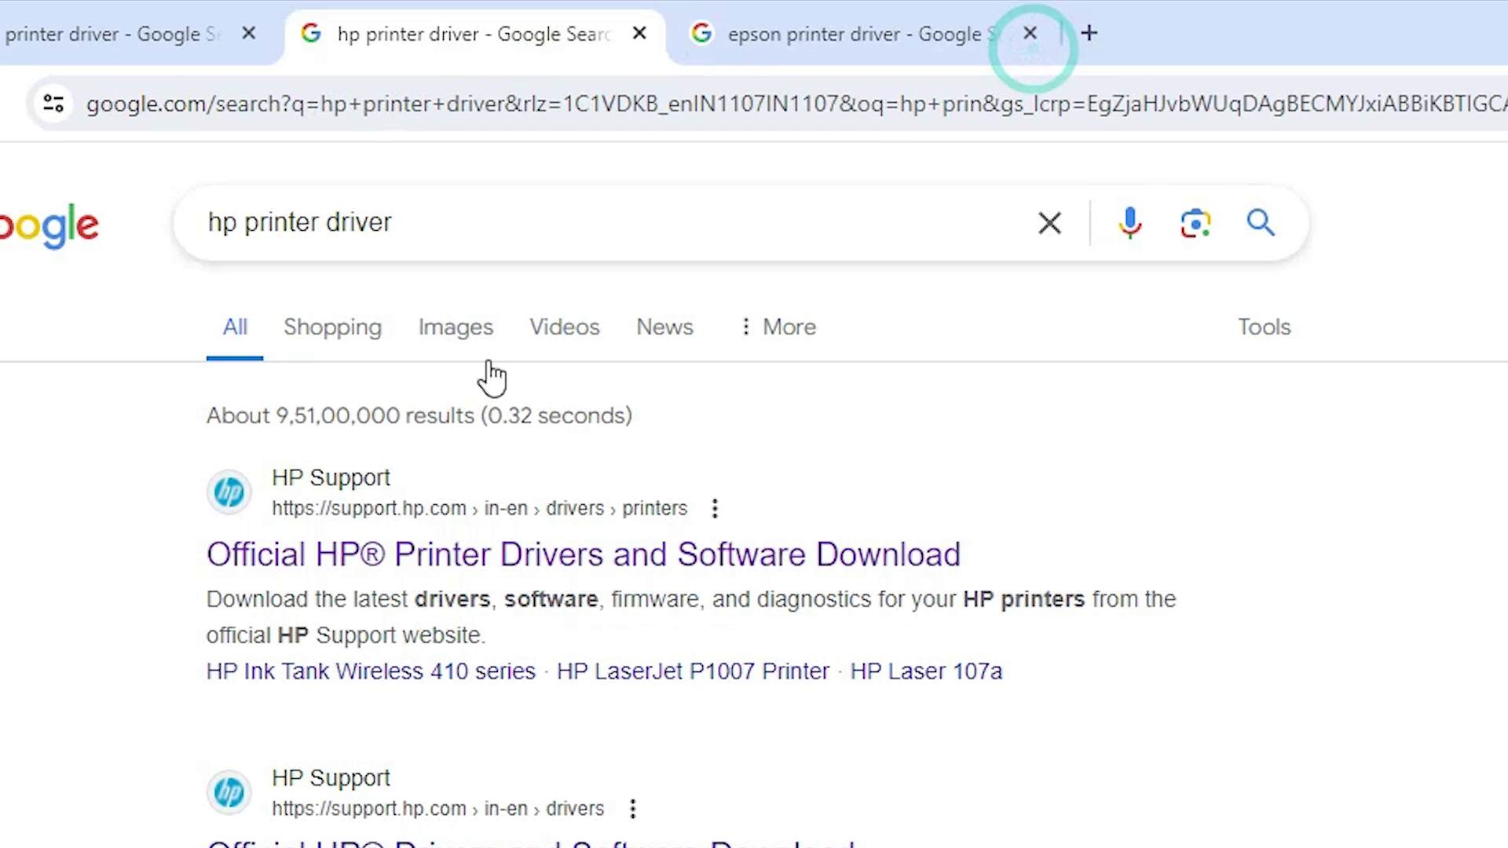
left_click(888, 14)
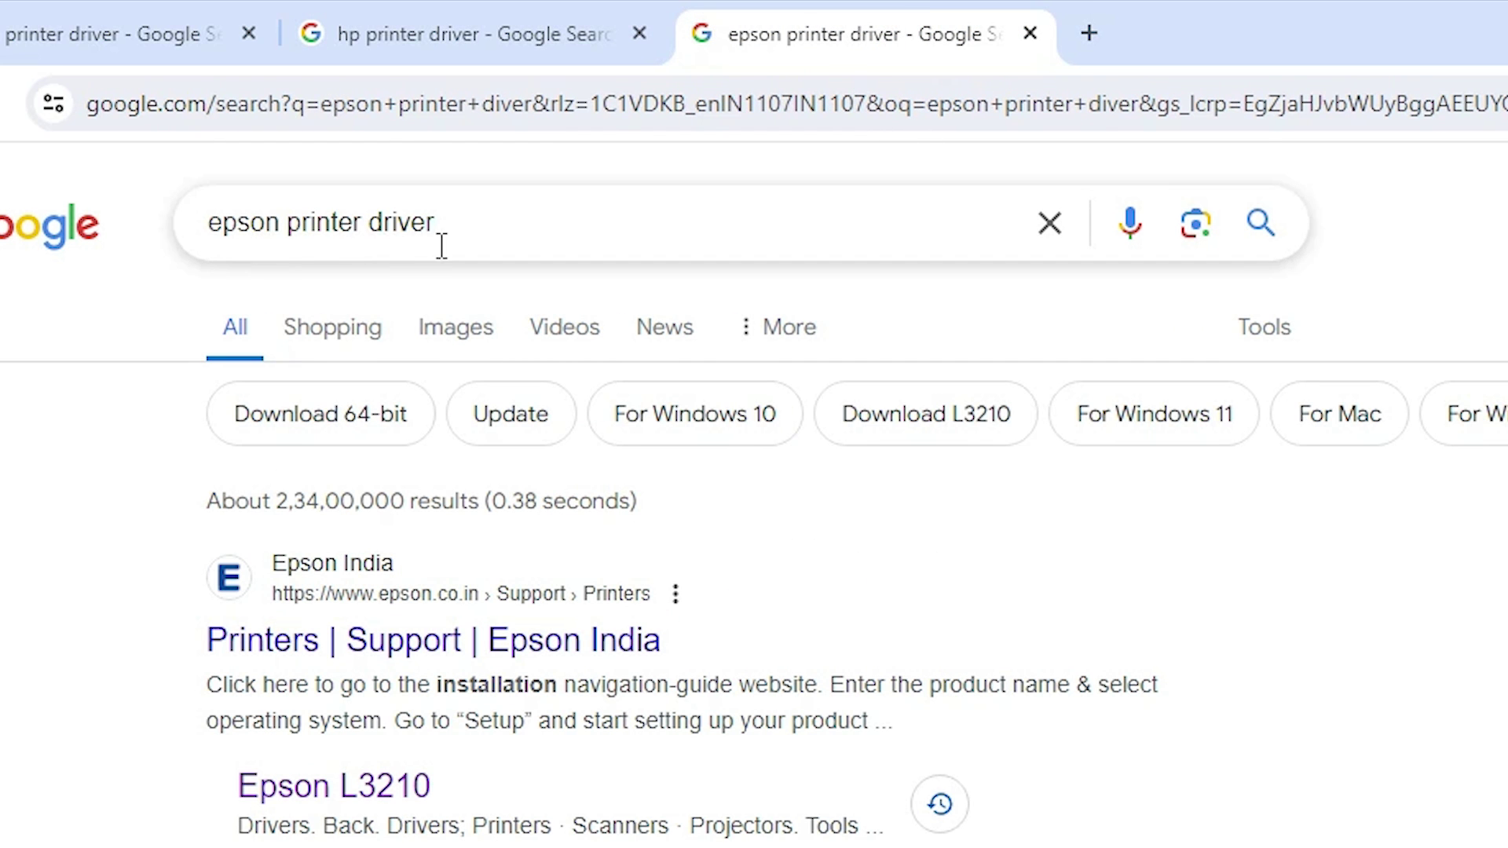
left_click(462, 228)
key("Return")
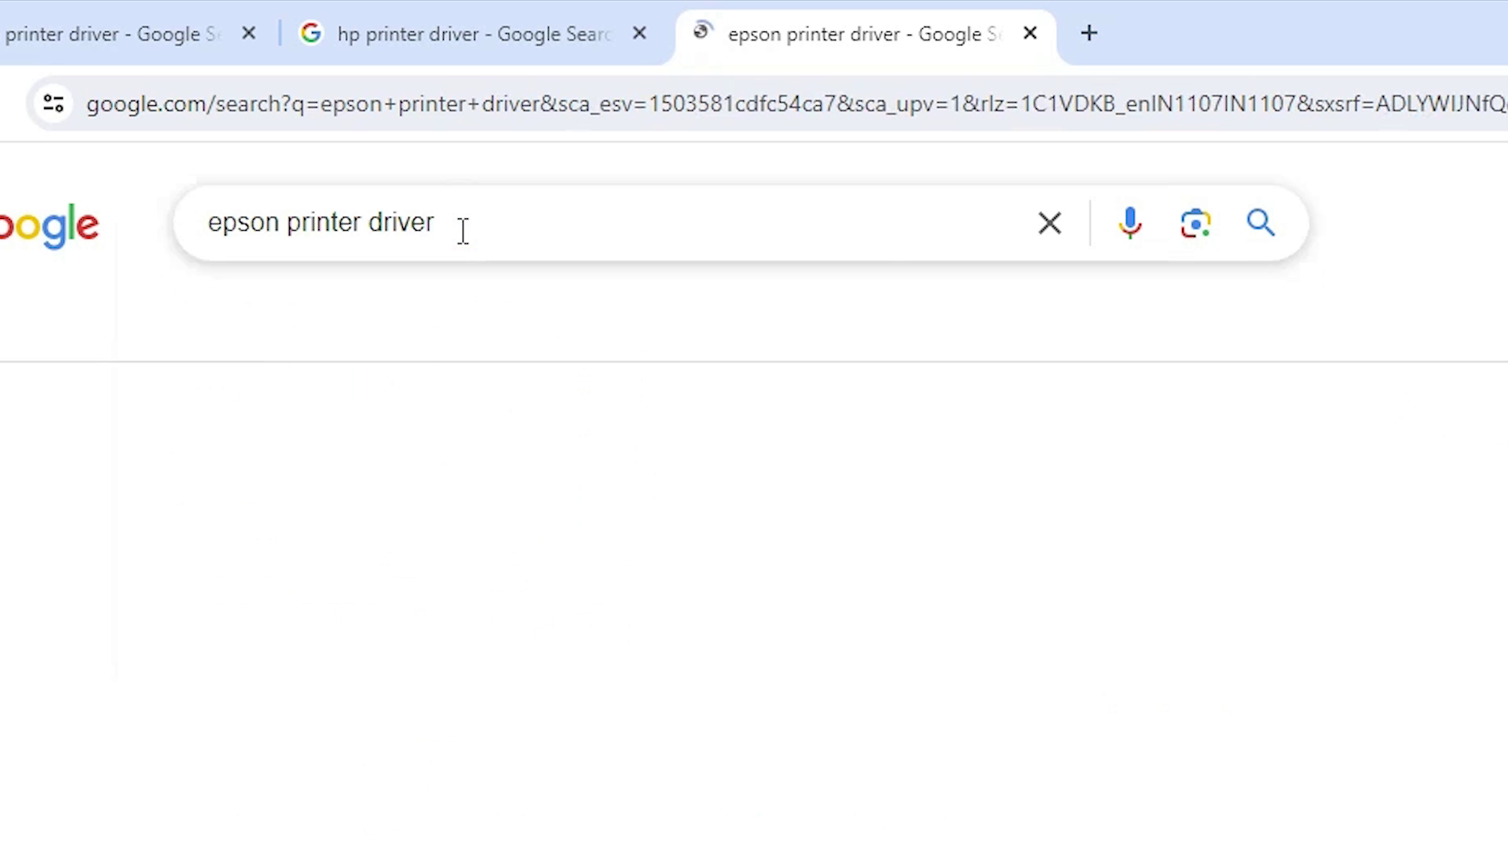
Open Epson India's printer support page in a new tab and reach its product-name search
right_click(522, 572)
left_click(667, 585)
left_click(1309, 20)
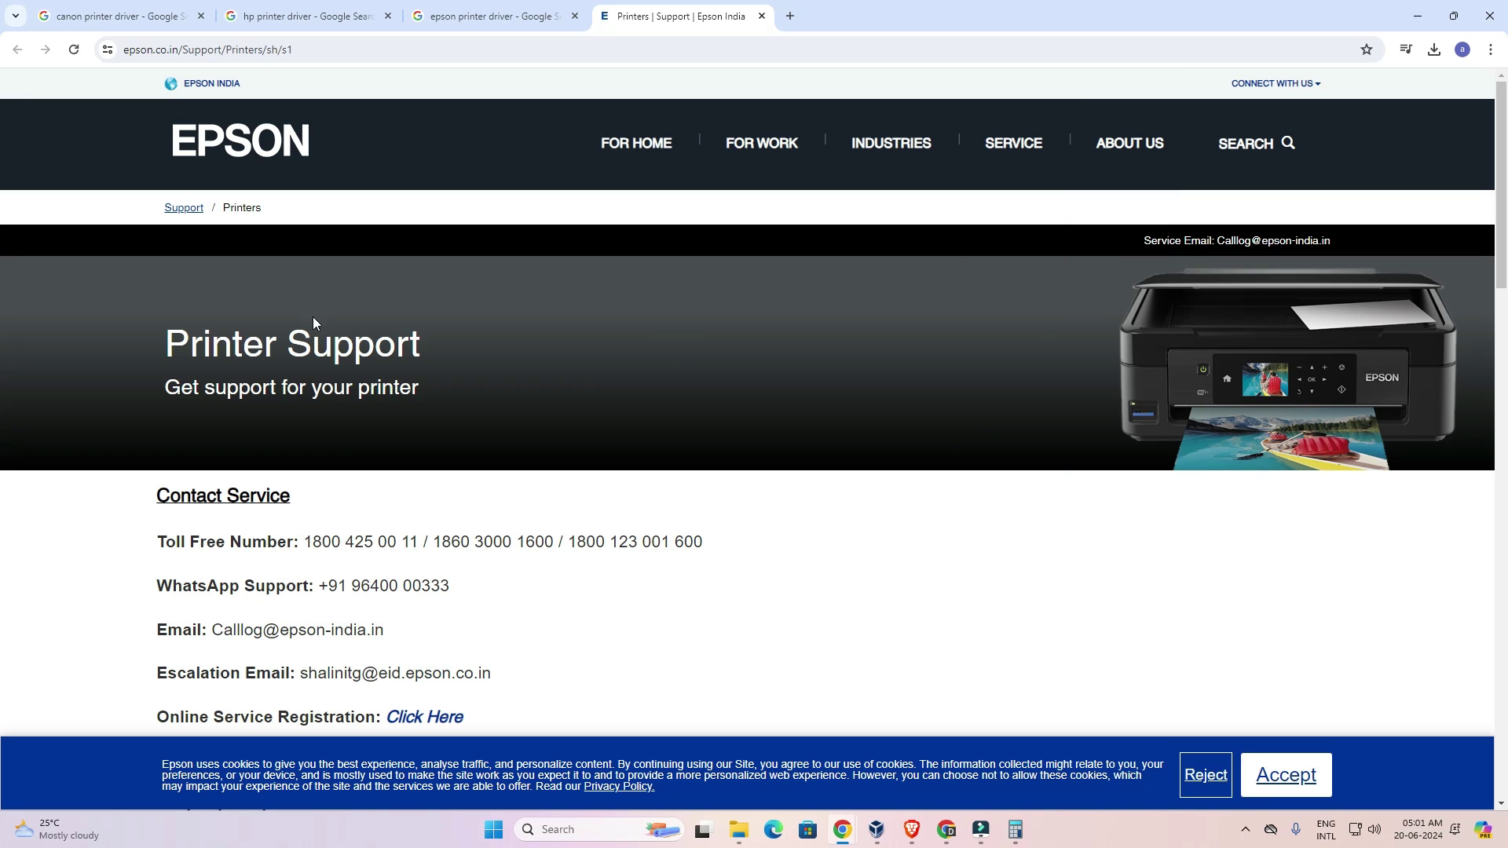
scroll(458, 418, "down", 8)
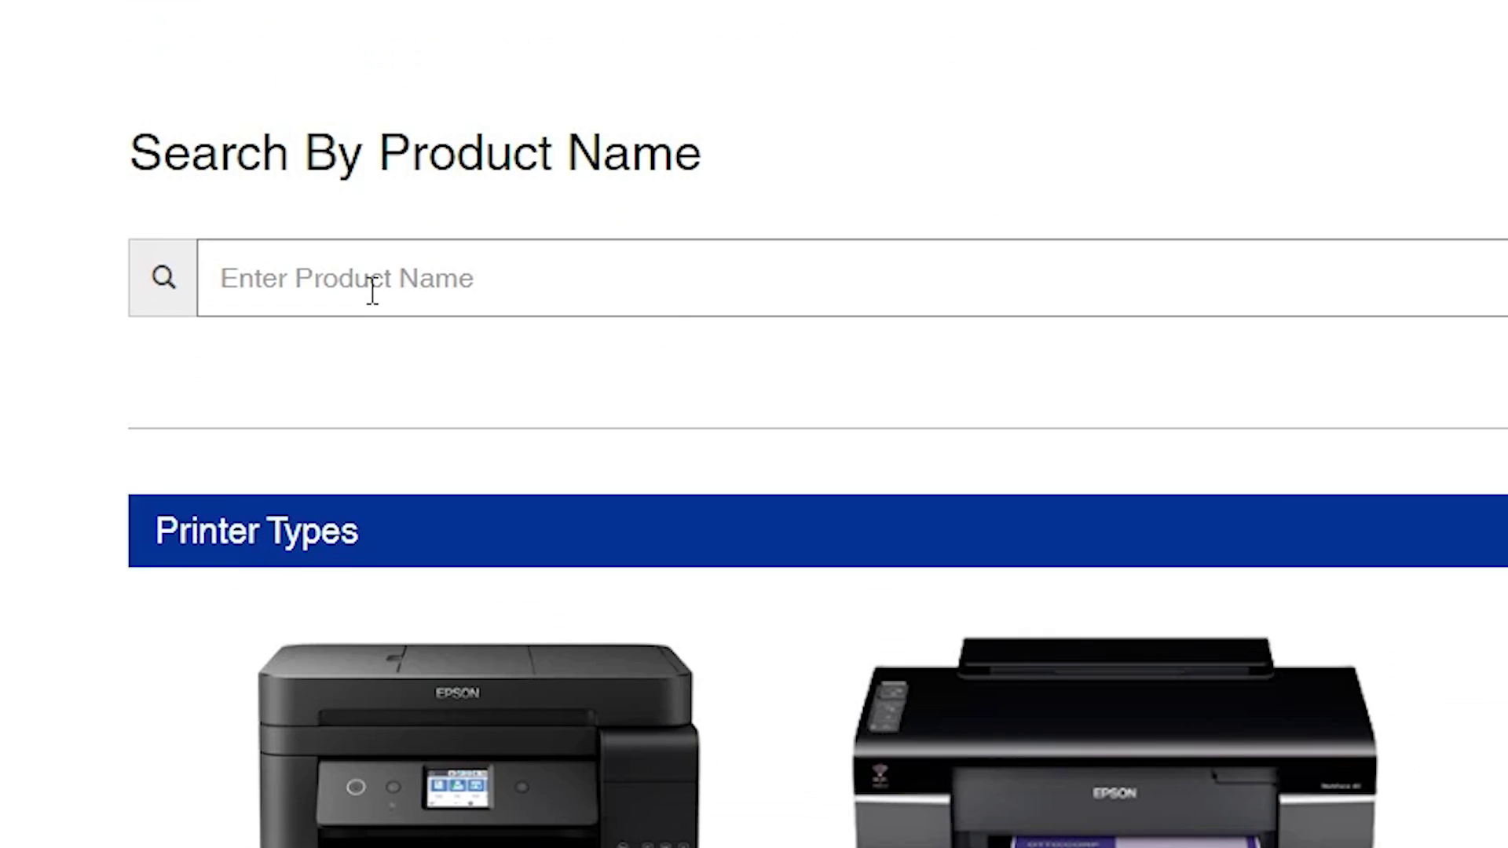
left_click(273, 437)
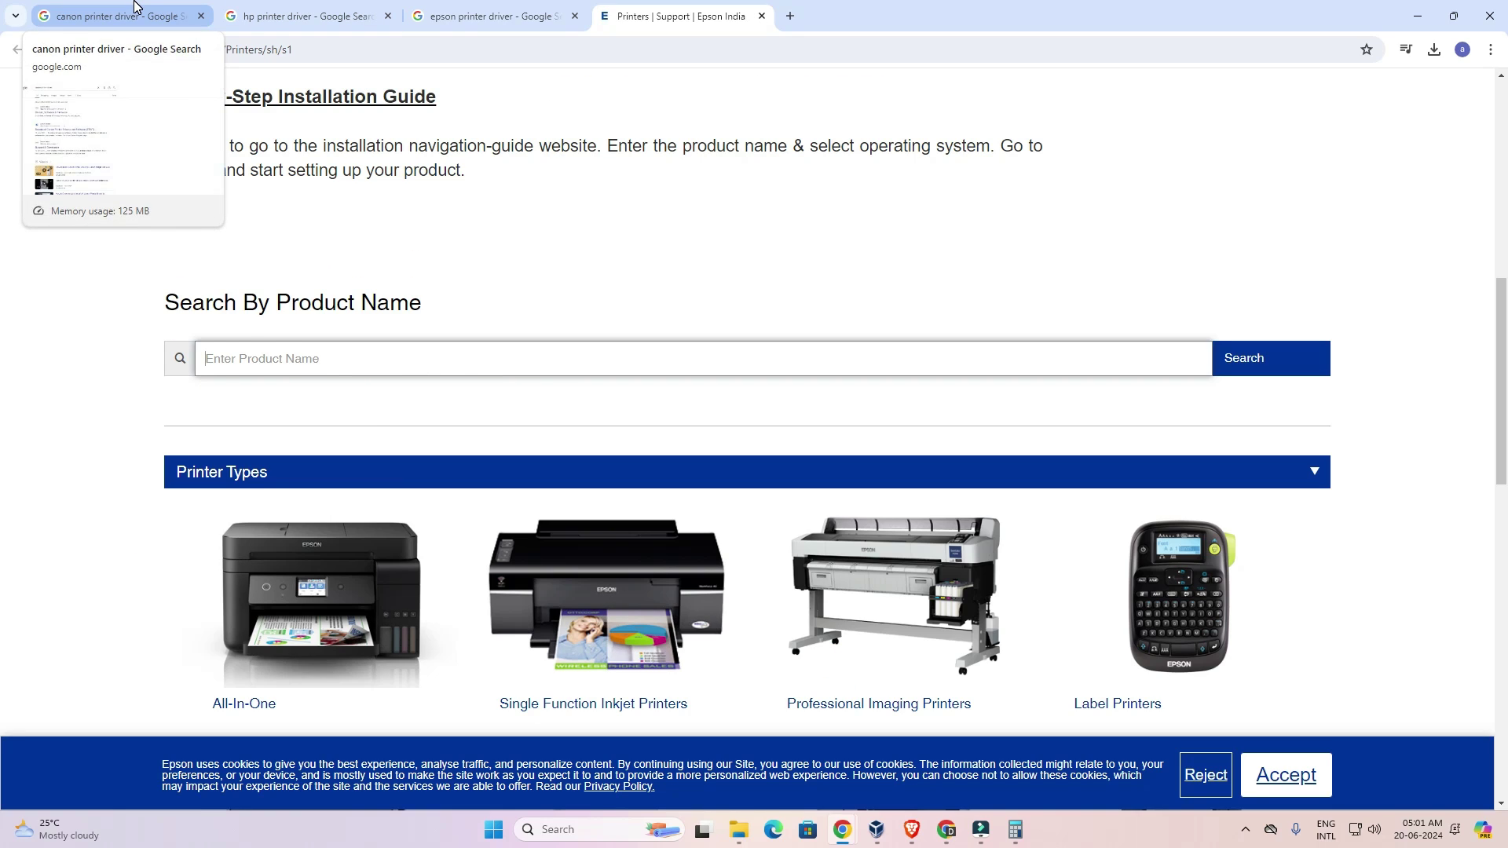
left_click(134, 7)
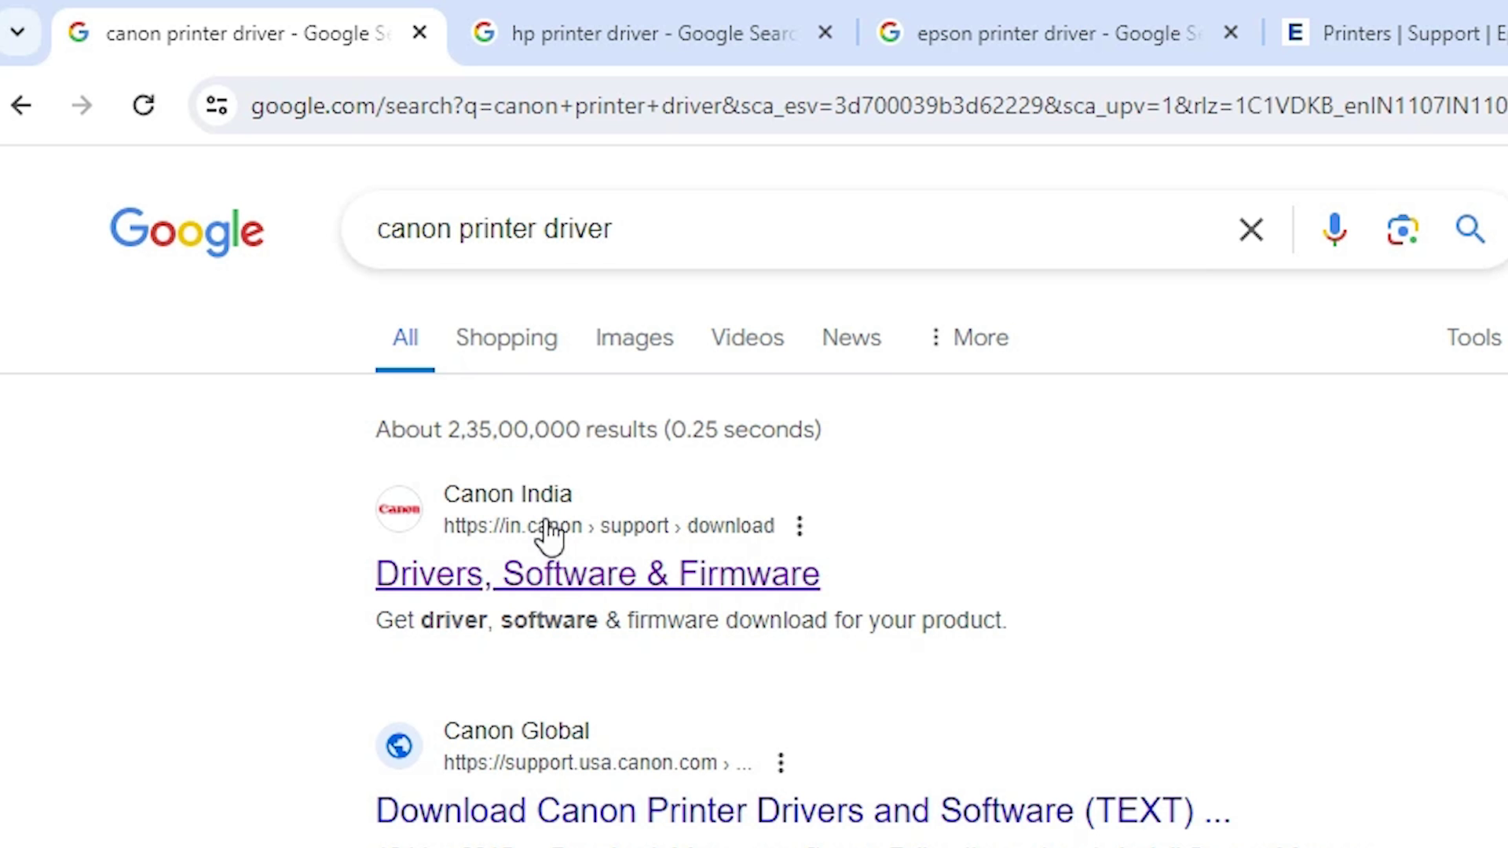
Open Canon India's drivers page in a new tab and search by product for MF3010, choosing imageCLASS MF3010
right_click(589, 582)
left_click(671, 601)
left_click(641, 51)
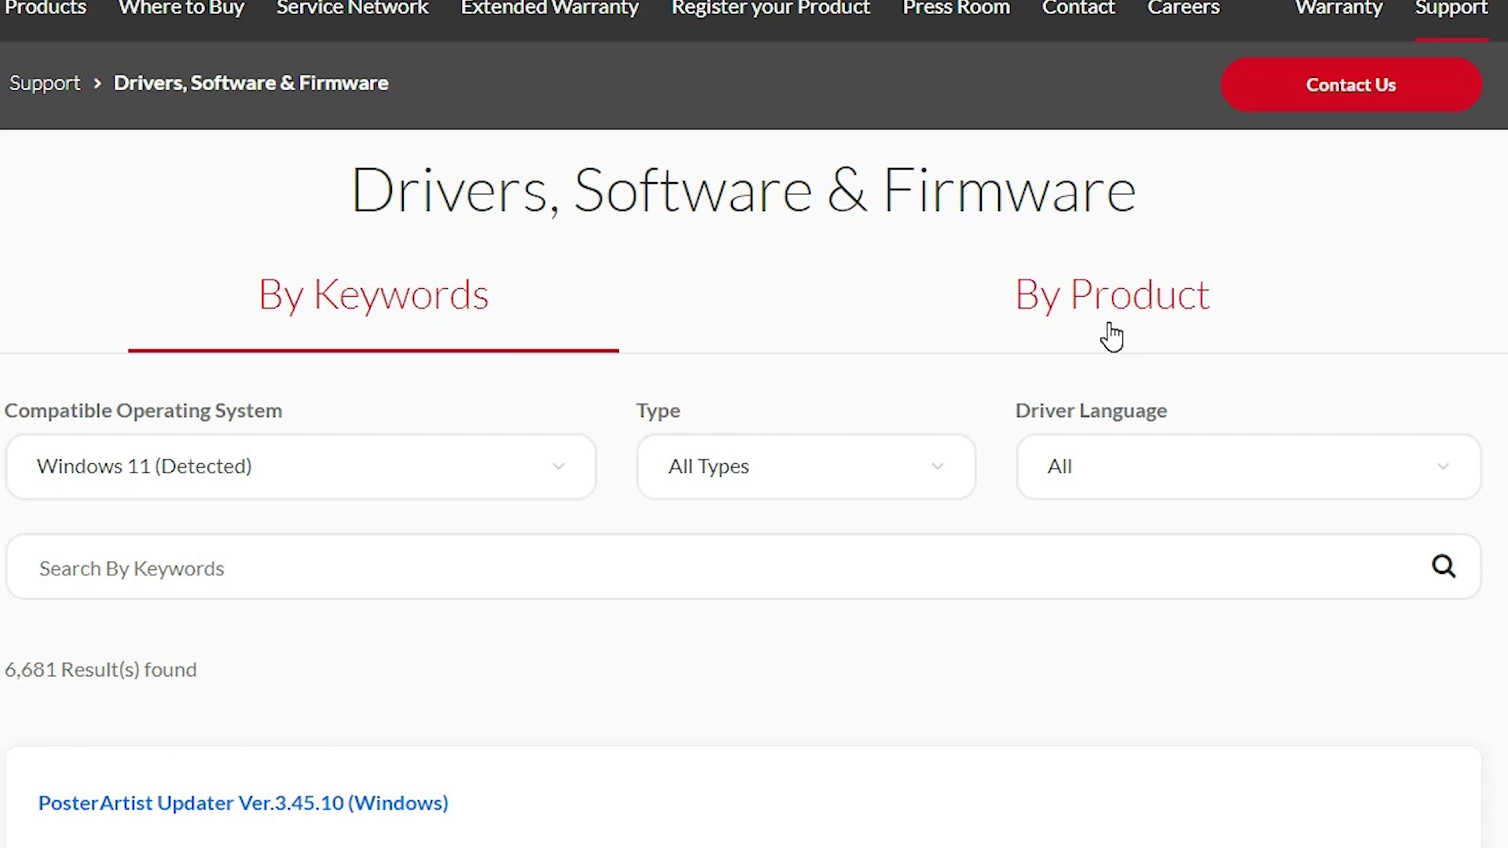
left_click(1110, 330)
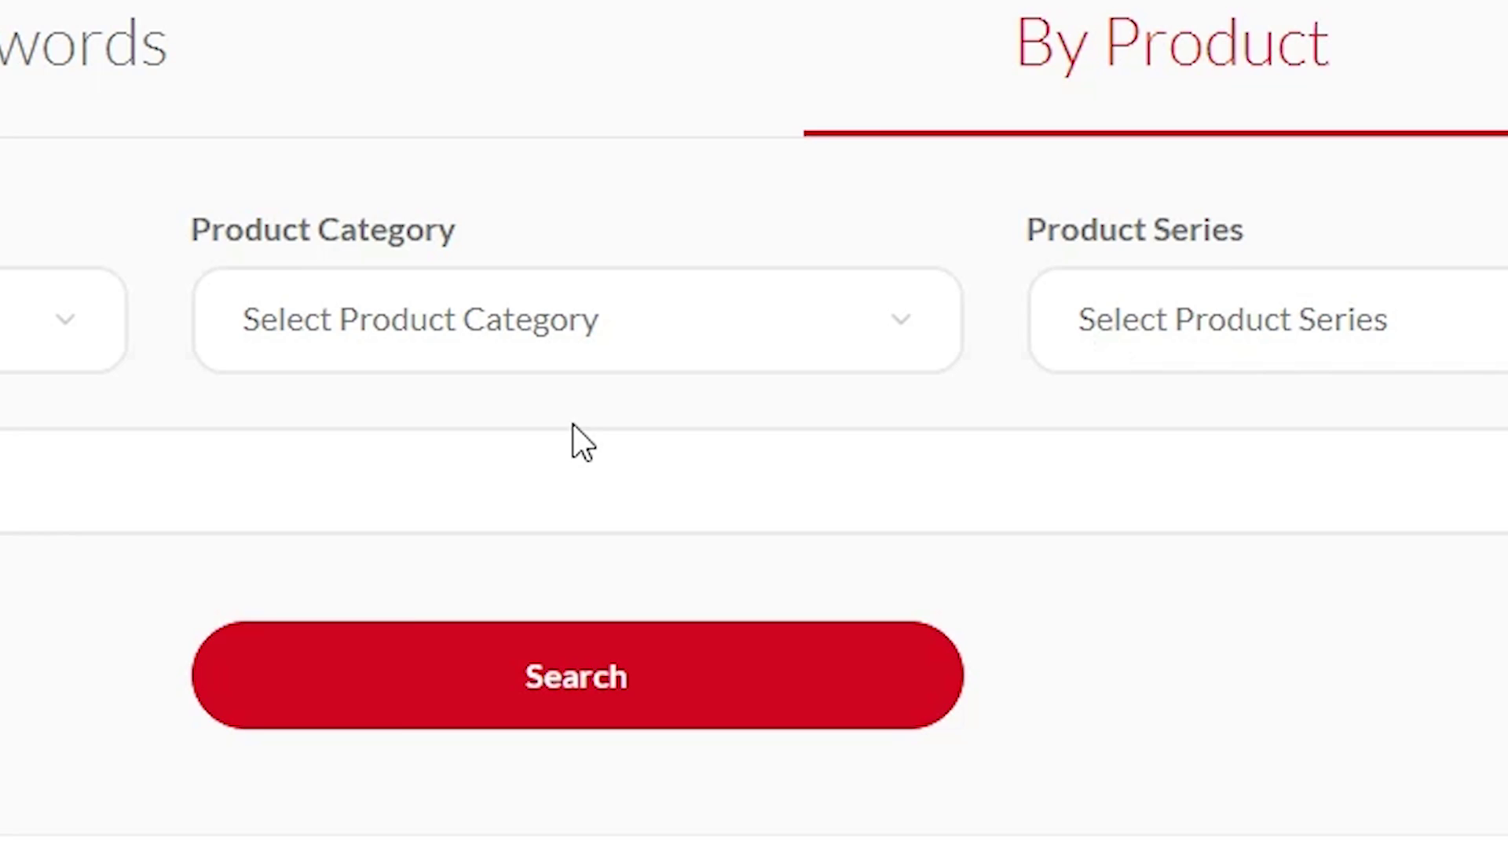
left_click(297, 307)
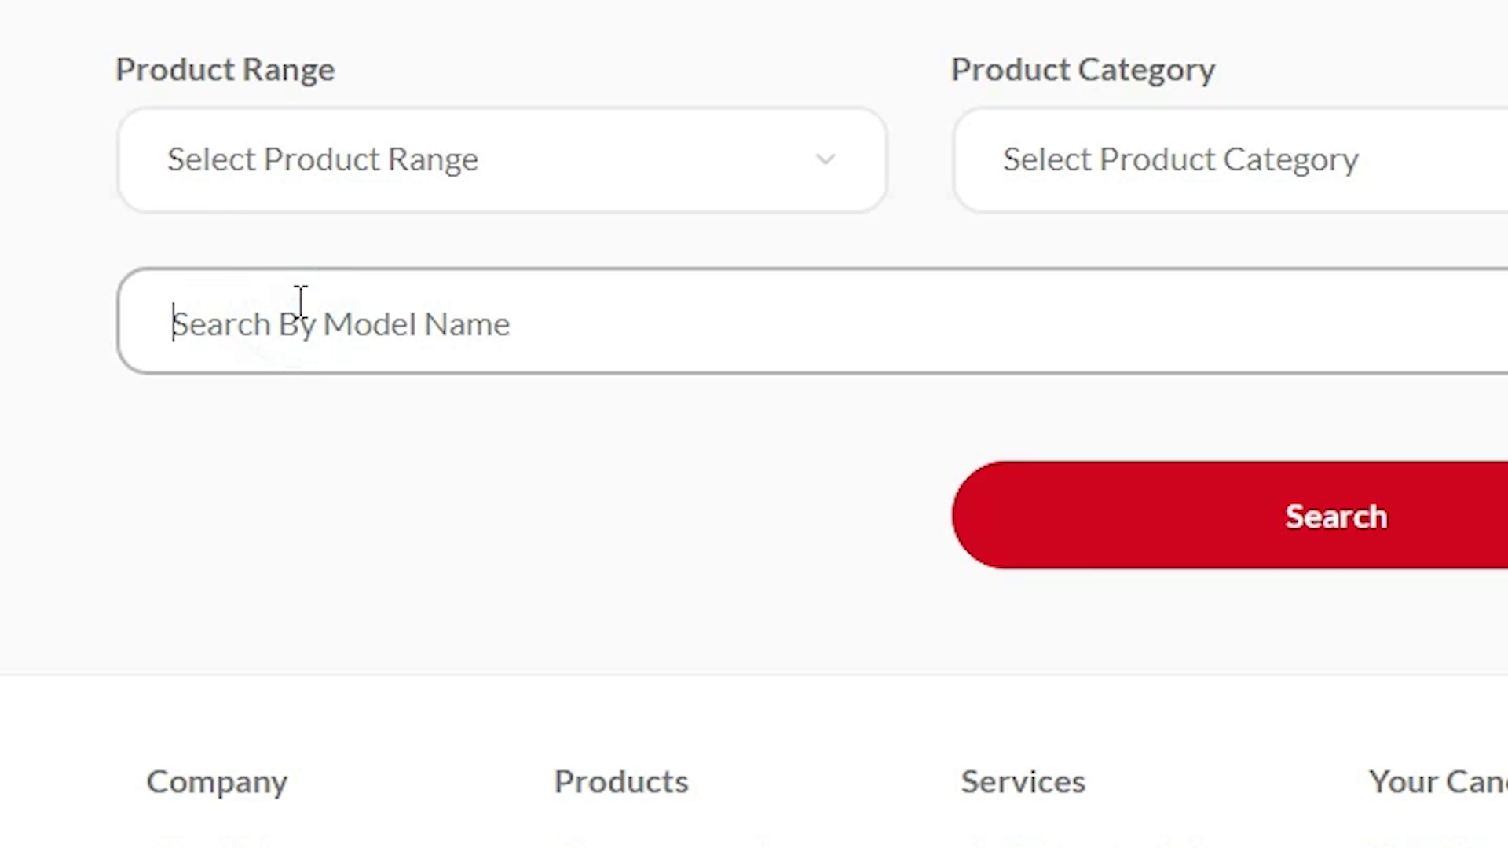
type("MF")
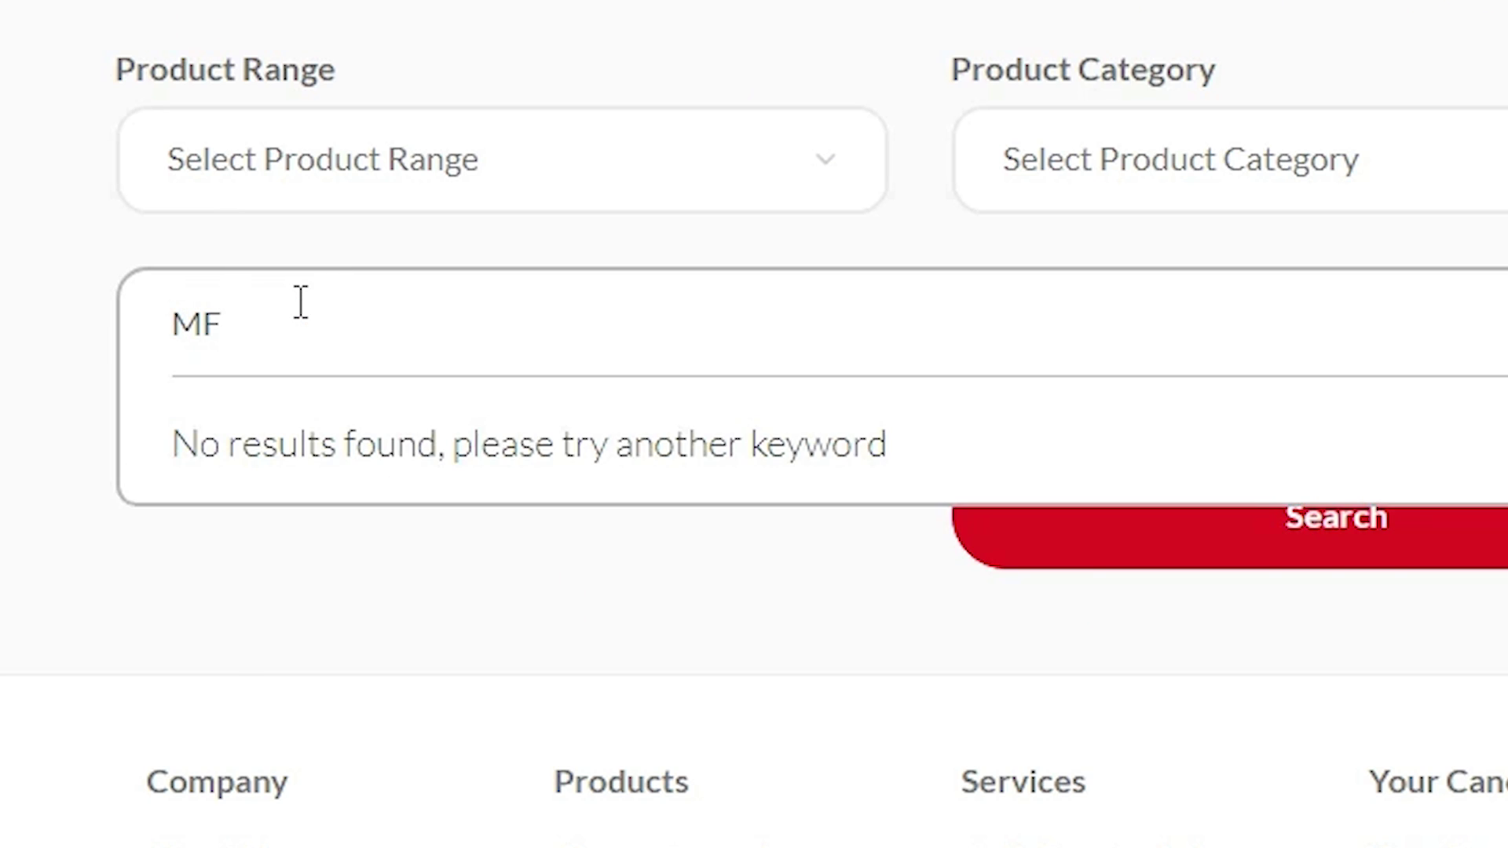
type("30")
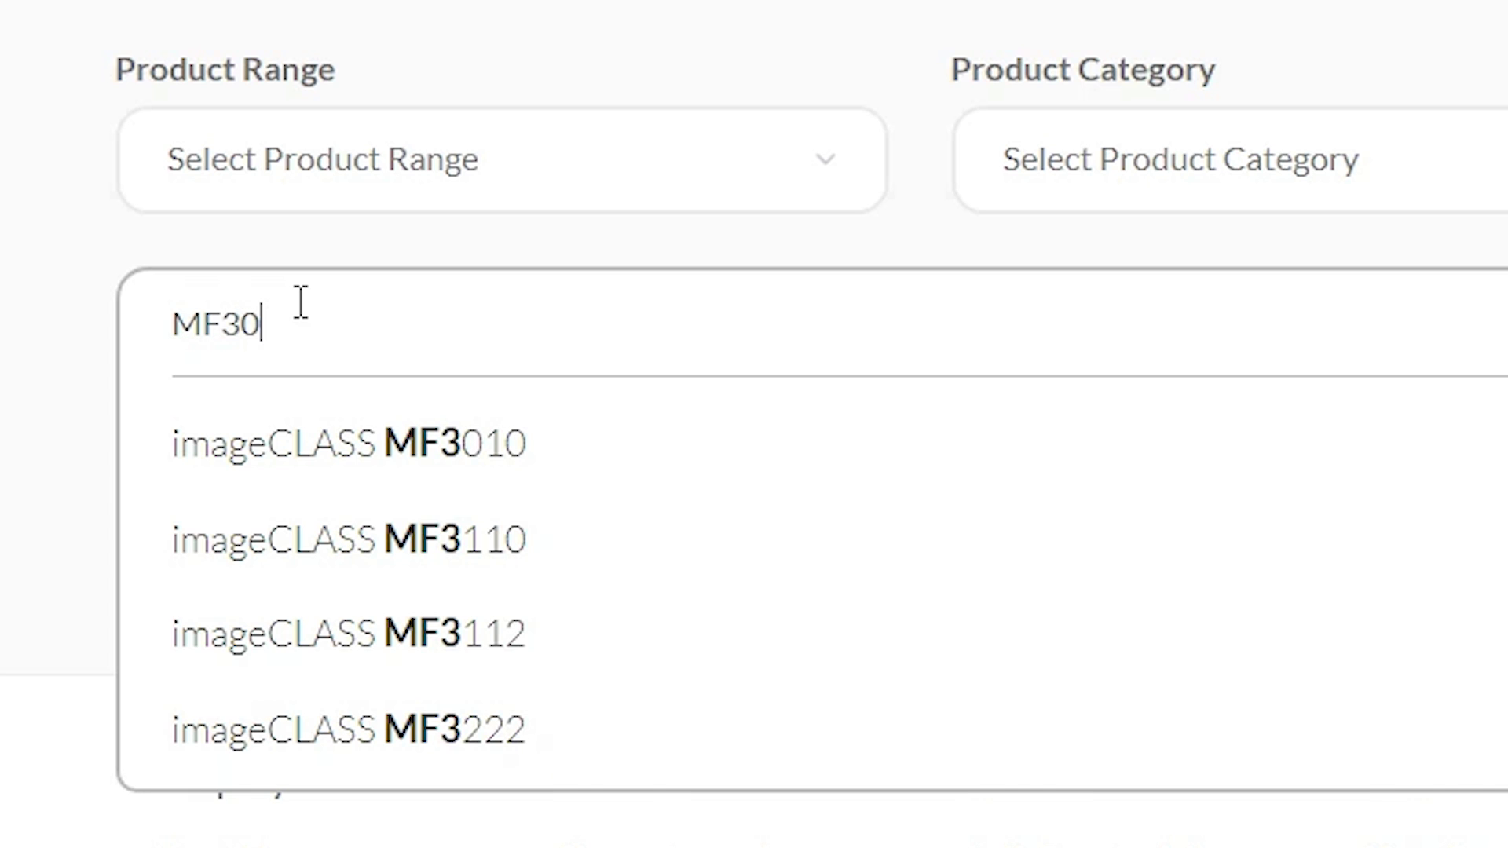
type("10")
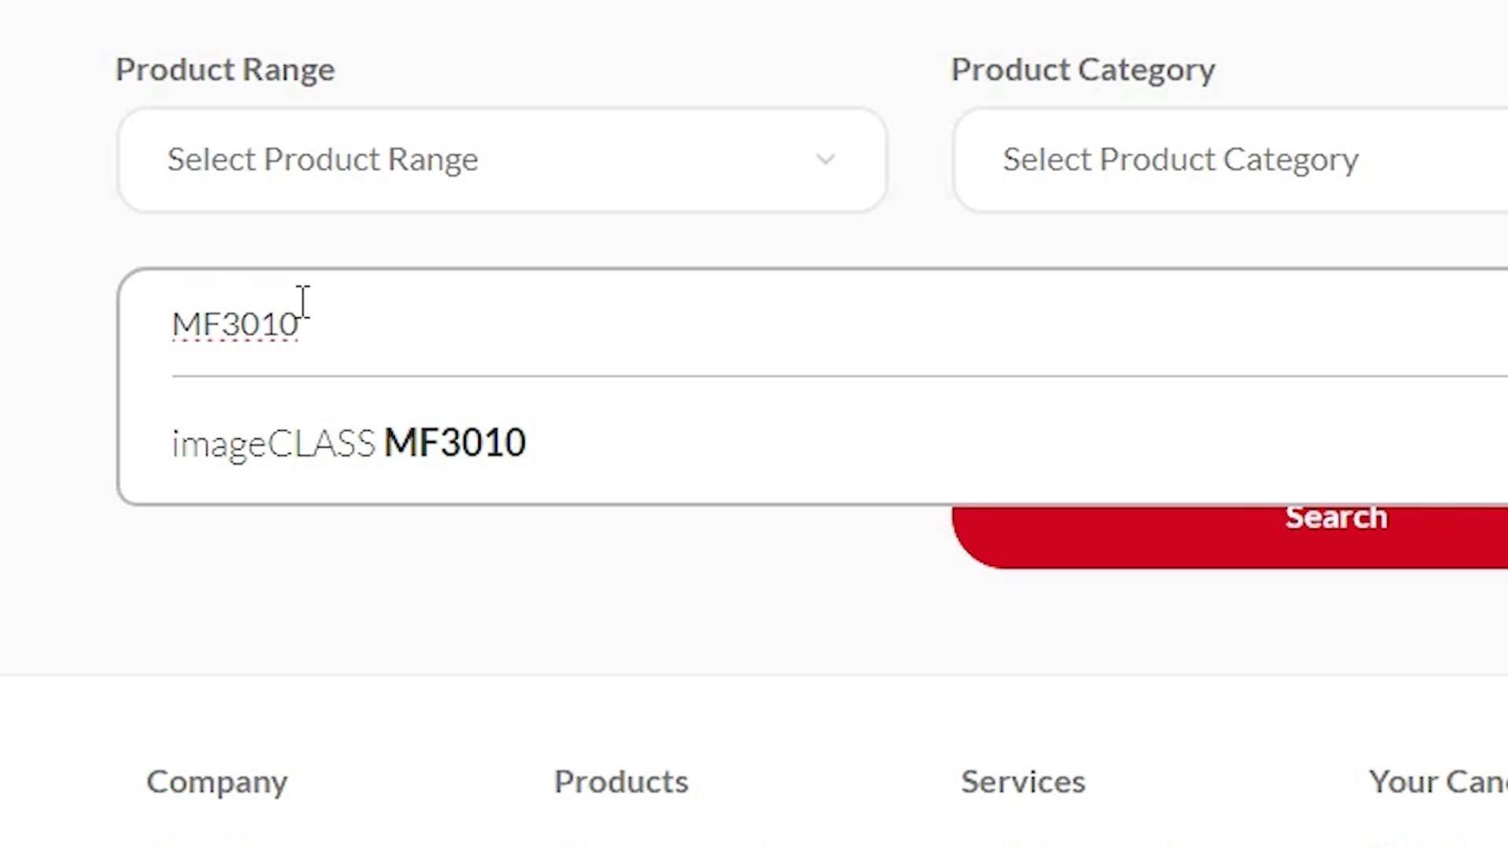
left_click(436, 448)
scroll(667, 575, "down", 1)
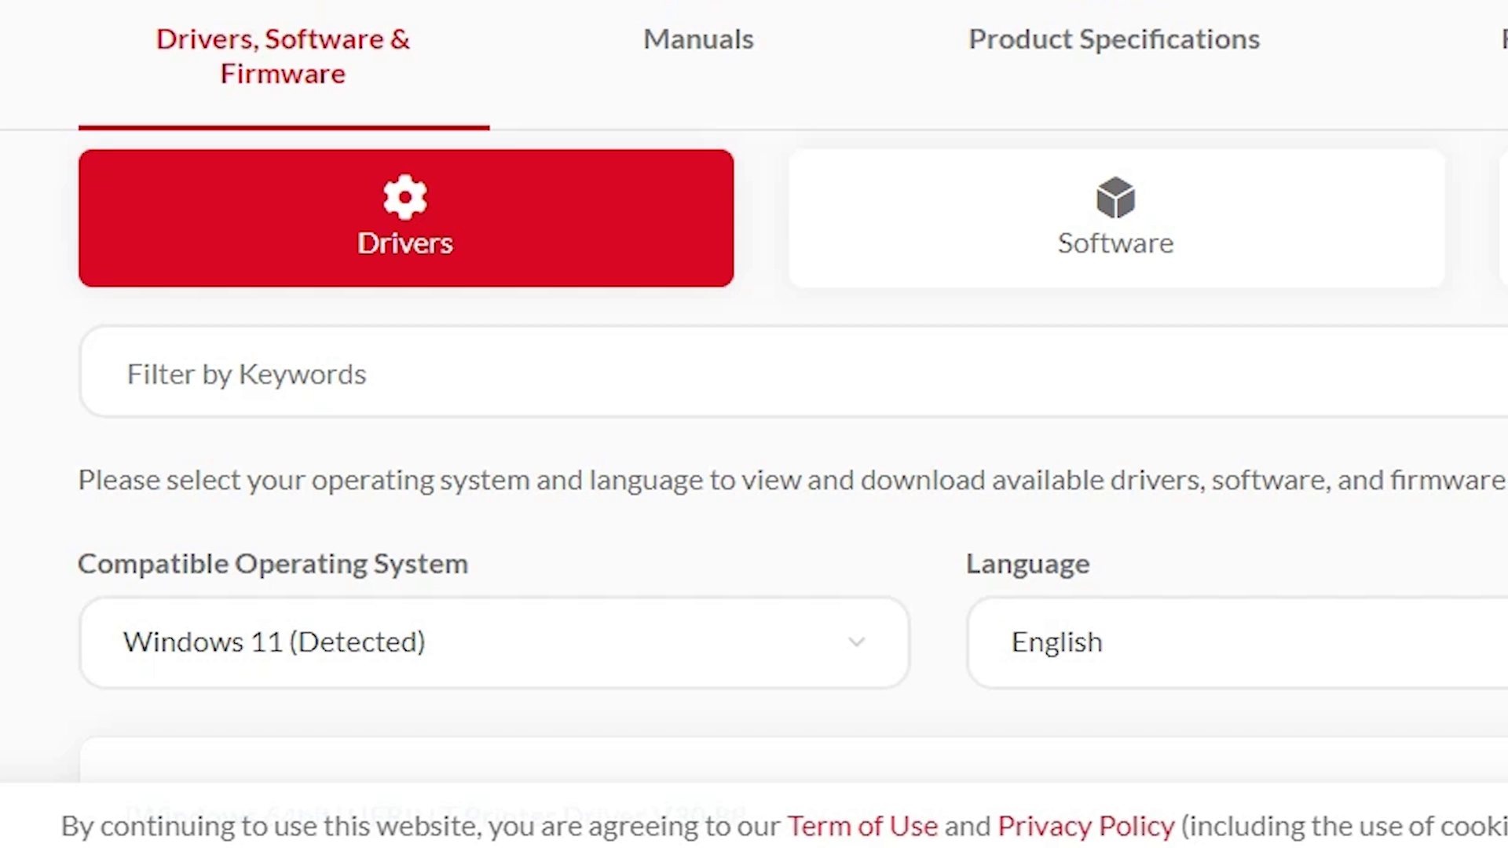
Set the MF3010 driver filter's operating system to Windows 11 (Detected)
scroll(754, 424, "down", 1)
scroll(381, 324, "down", 1)
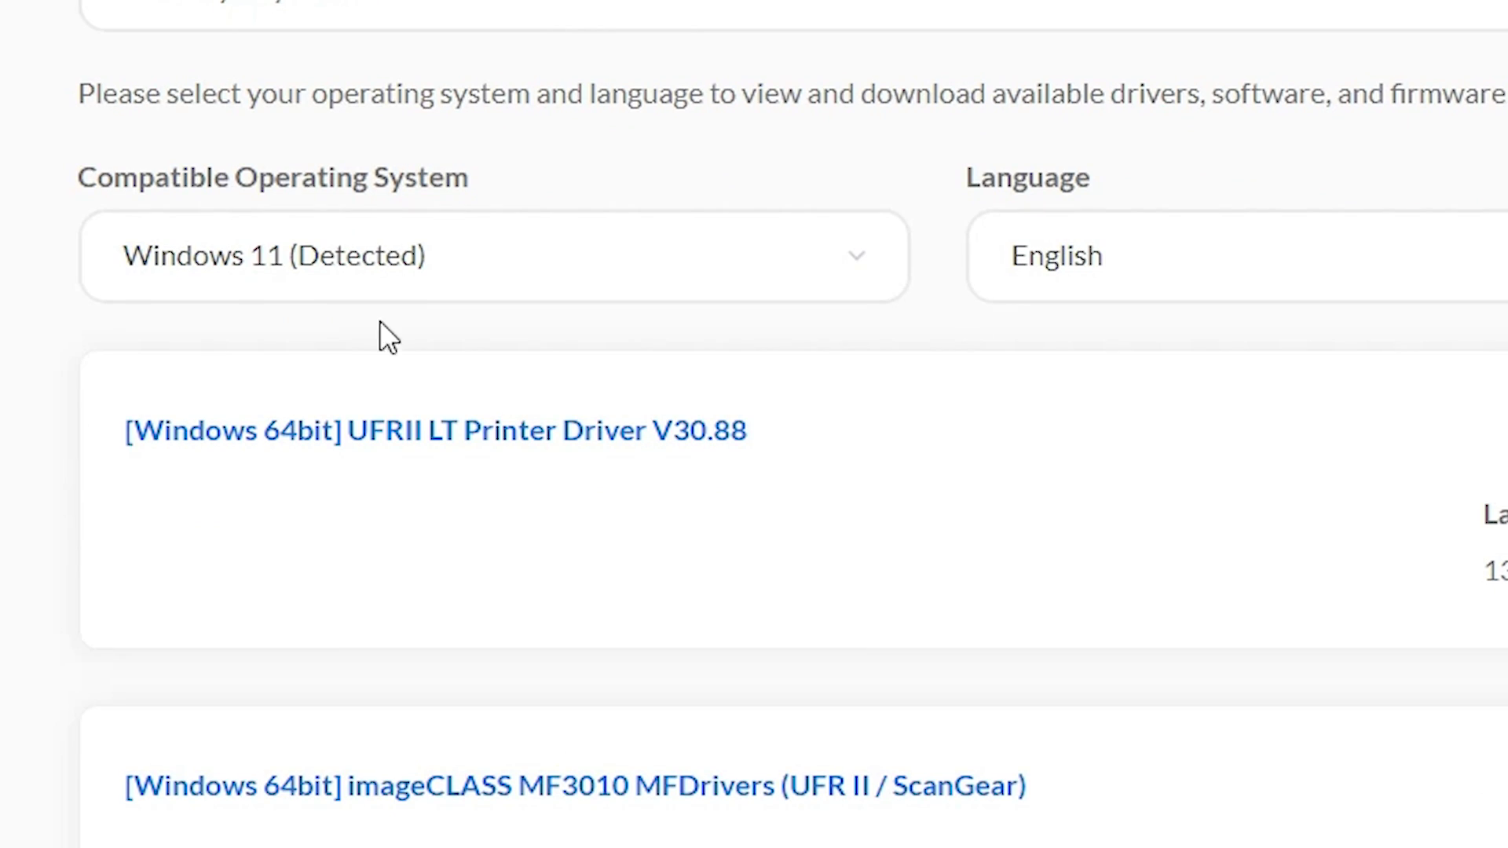
left_click(531, 288)
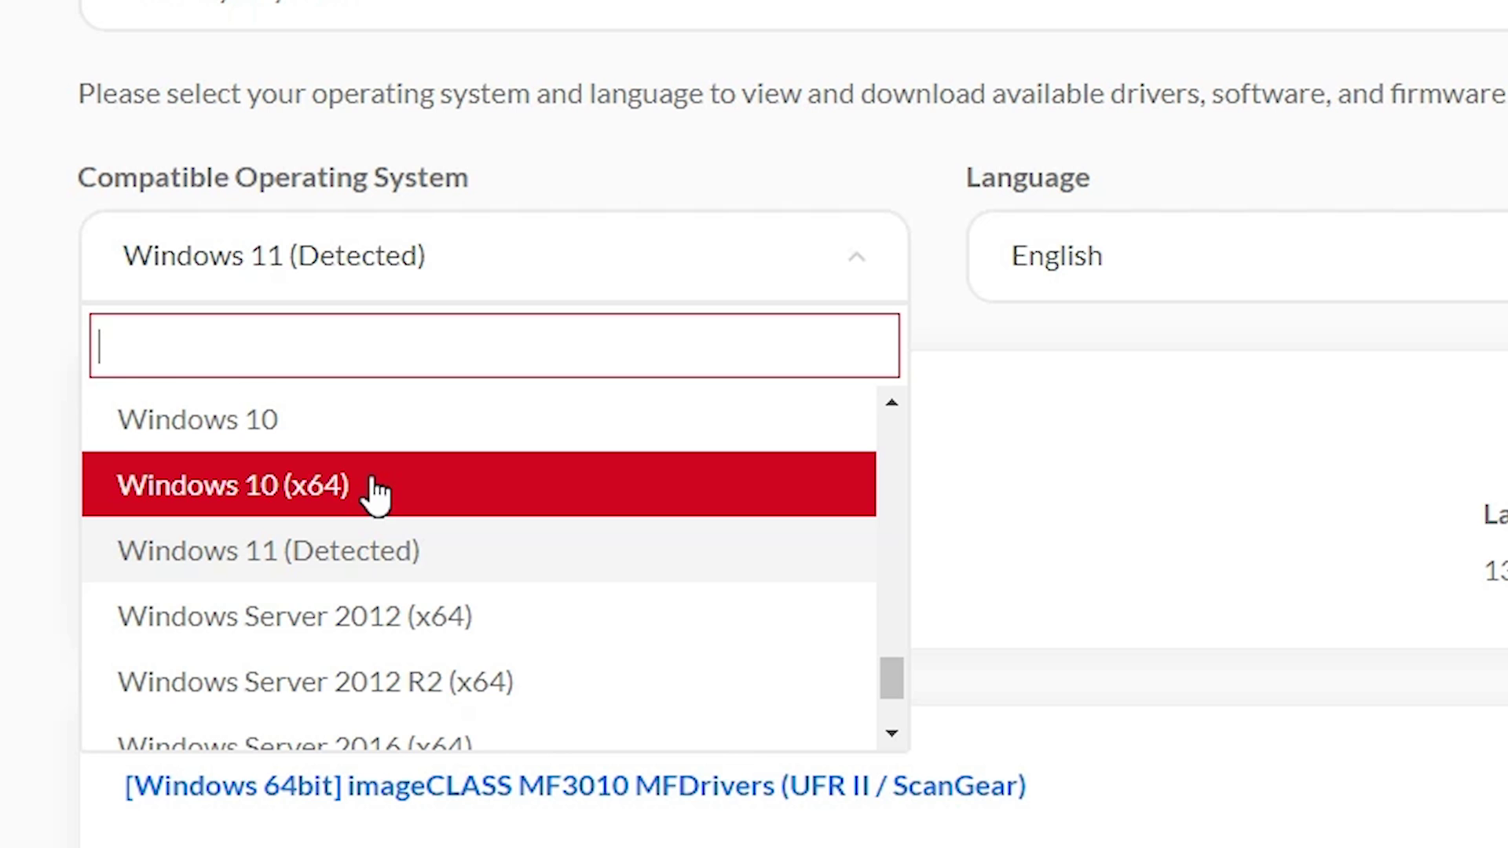
scroll(375, 491, "down", 2)
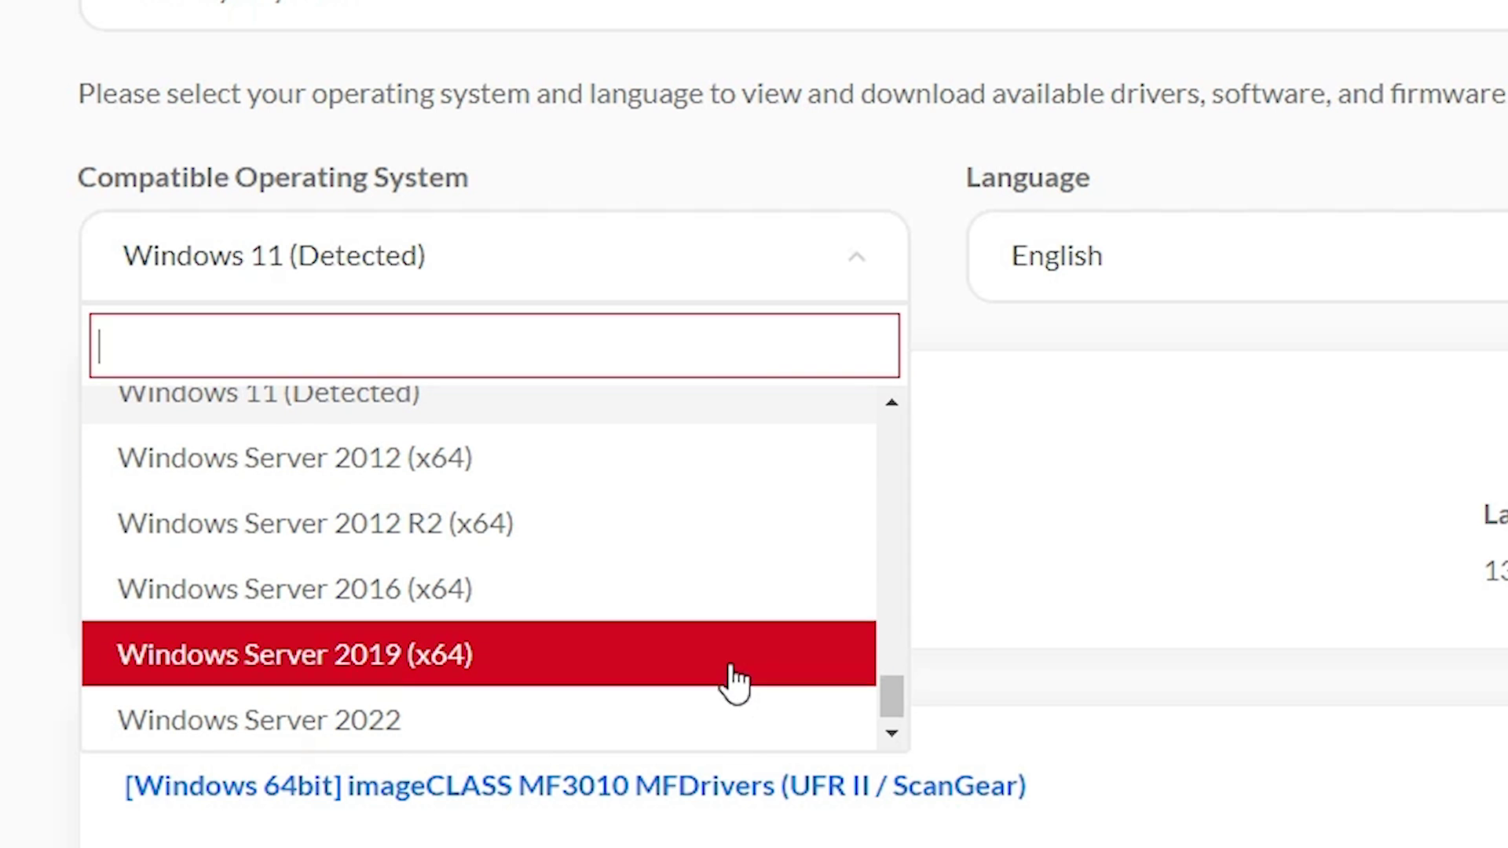
scroll(711, 663, "up", 3)
scroll(532, 610, "down", 3)
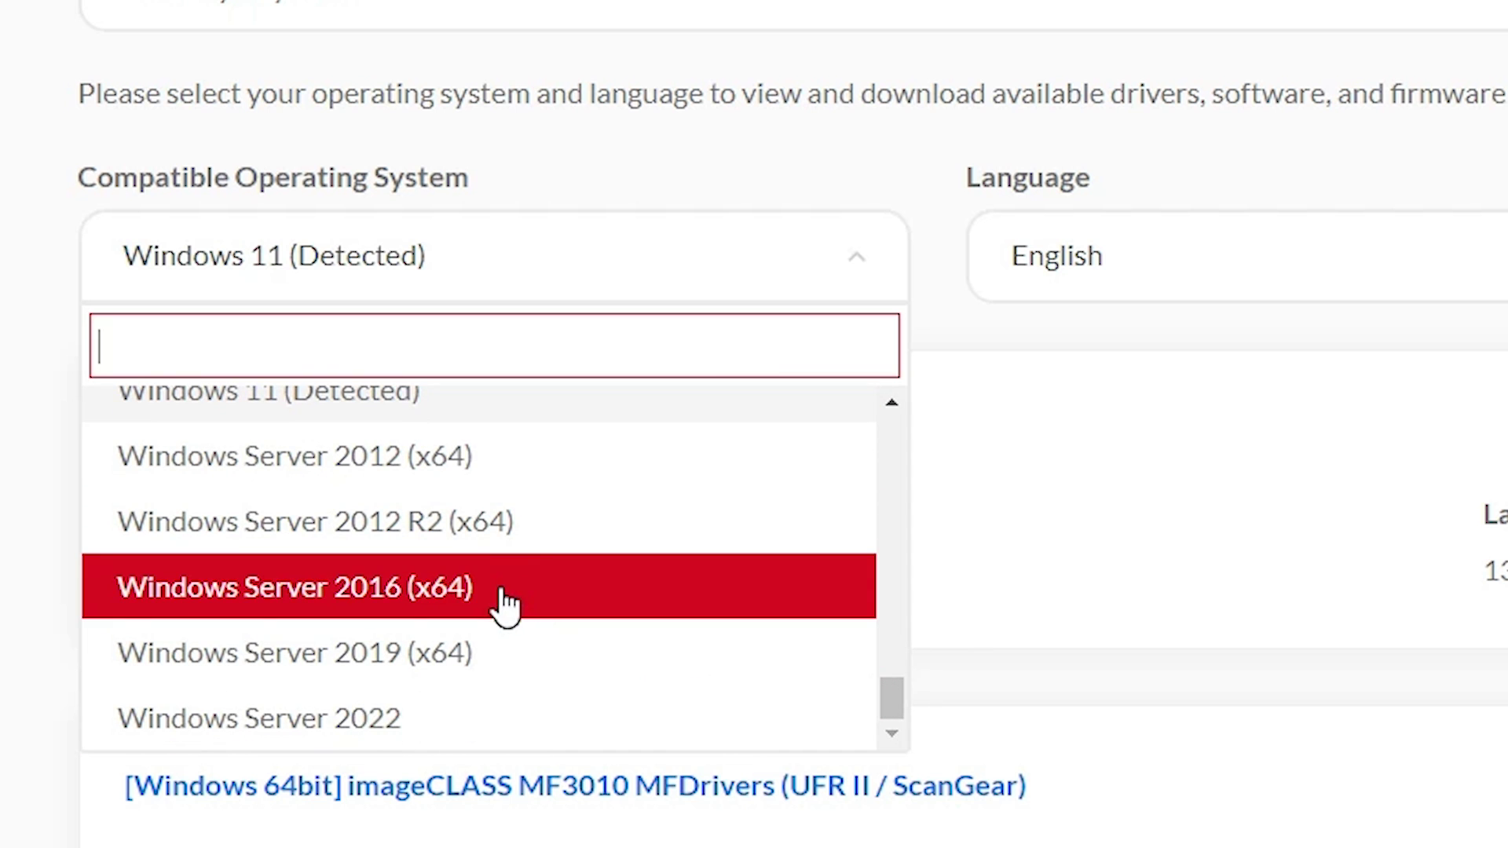
scroll(502, 605, "up", 4)
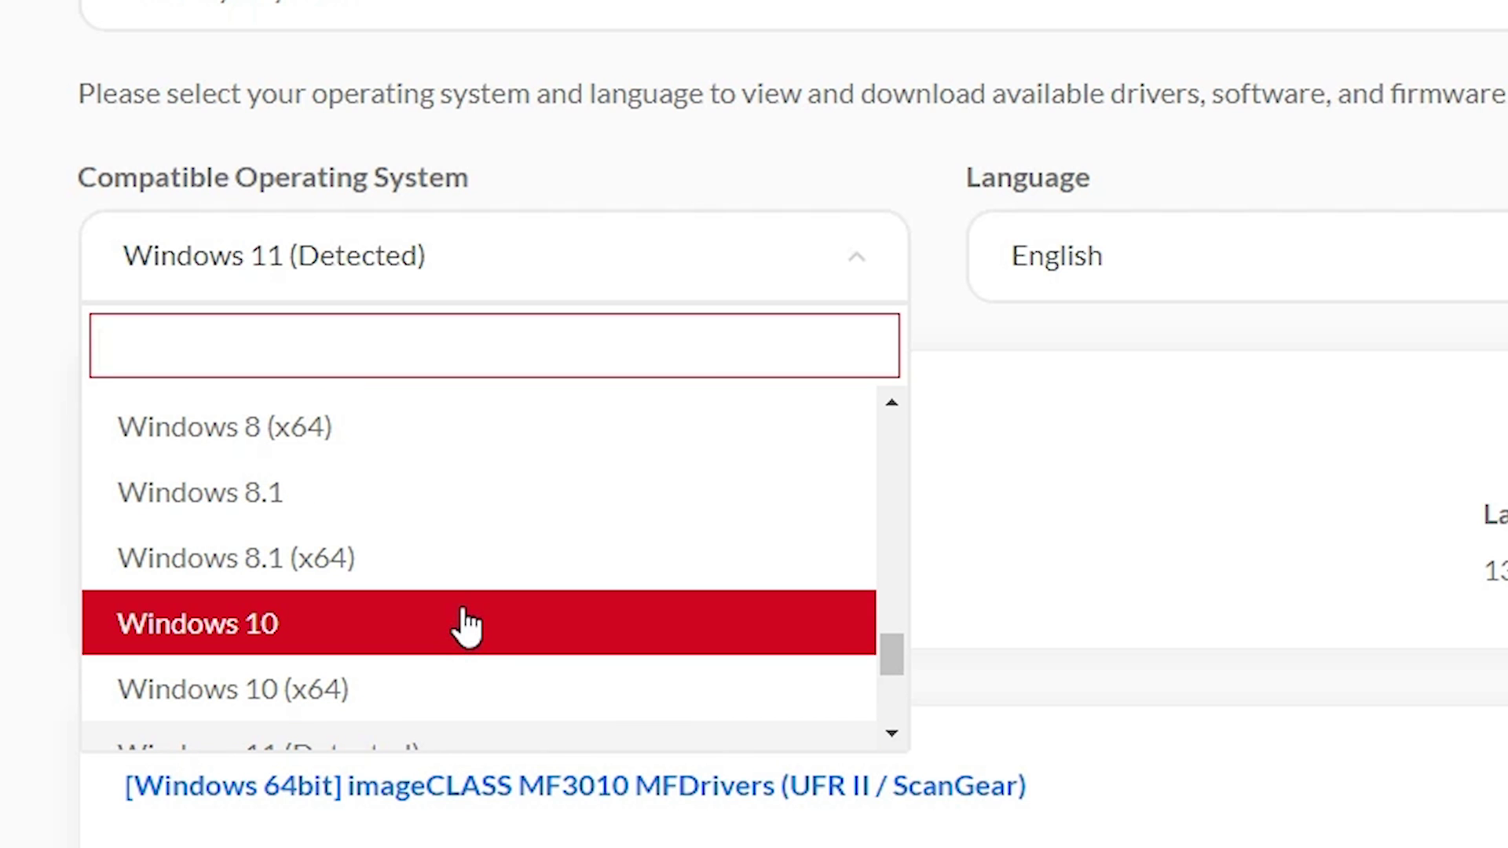
scroll(463, 625, "up", 2)
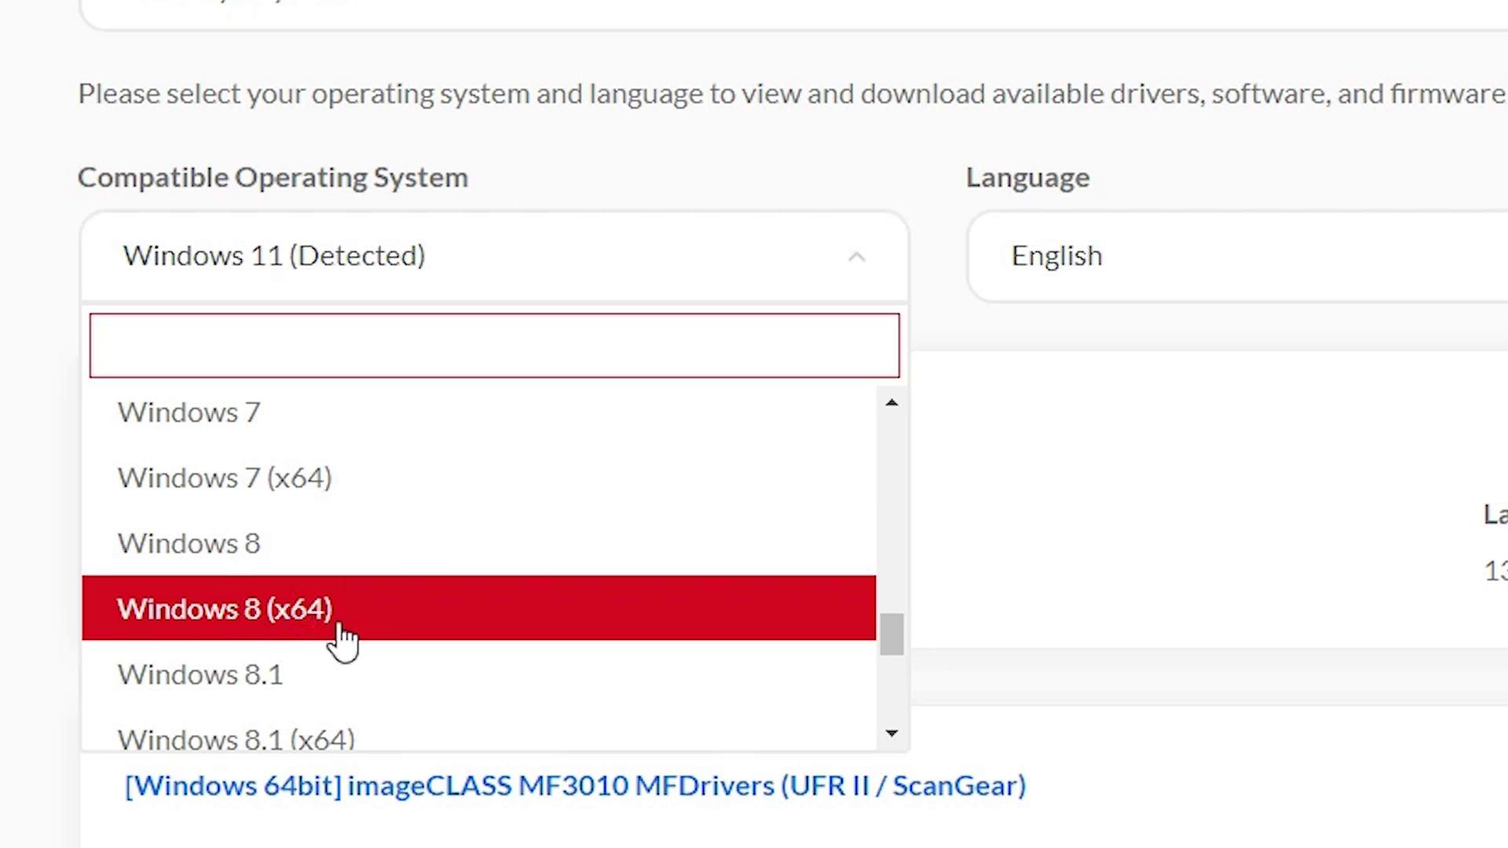
scroll(350, 605, "up", 2)
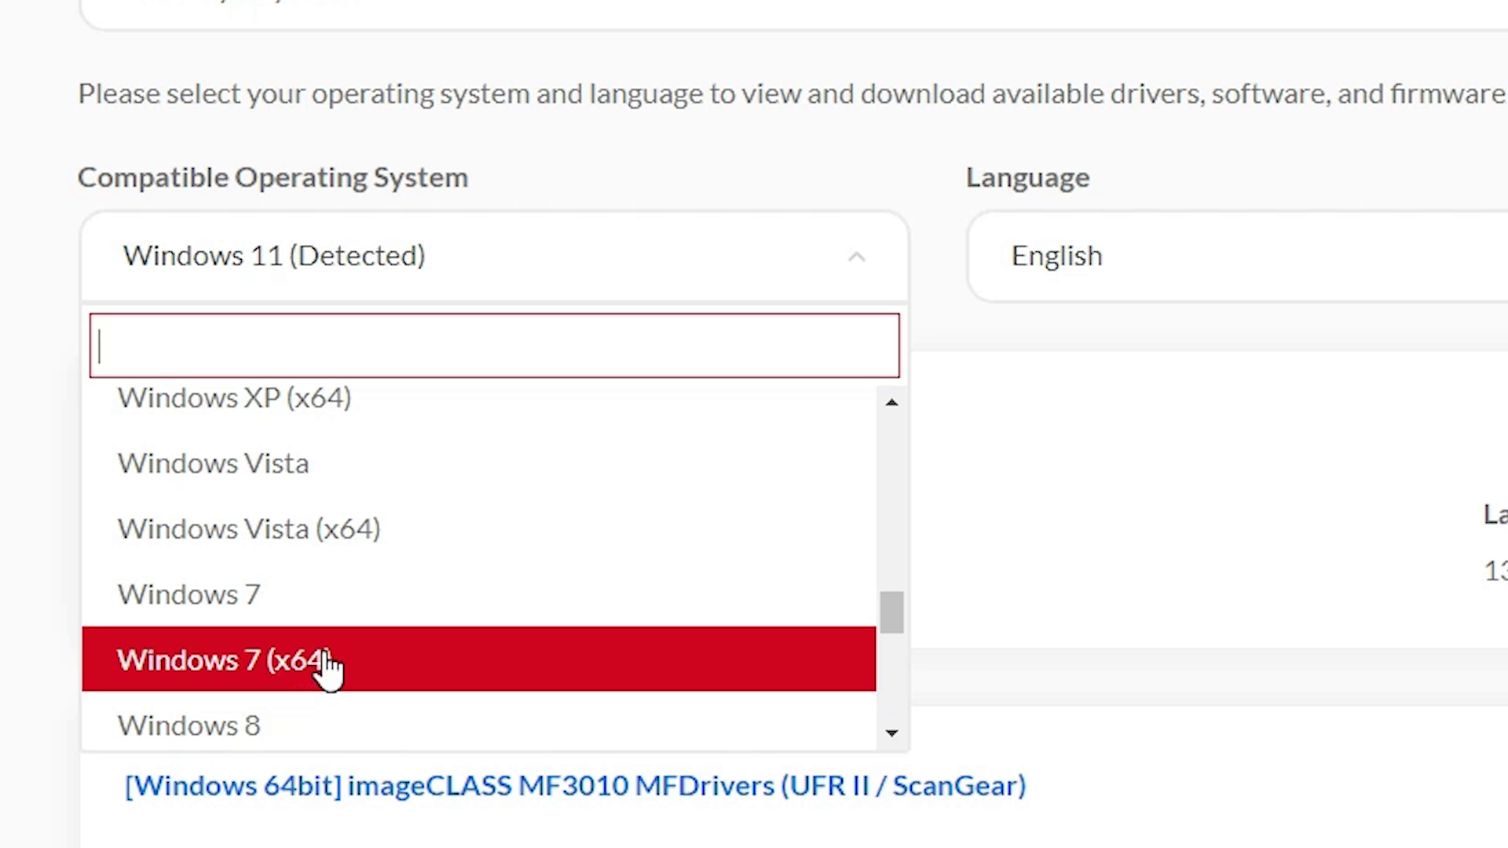
scroll(327, 664, "up", 10)
scroll(327, 662, "up", 3)
scroll(314, 633, "down", 6)
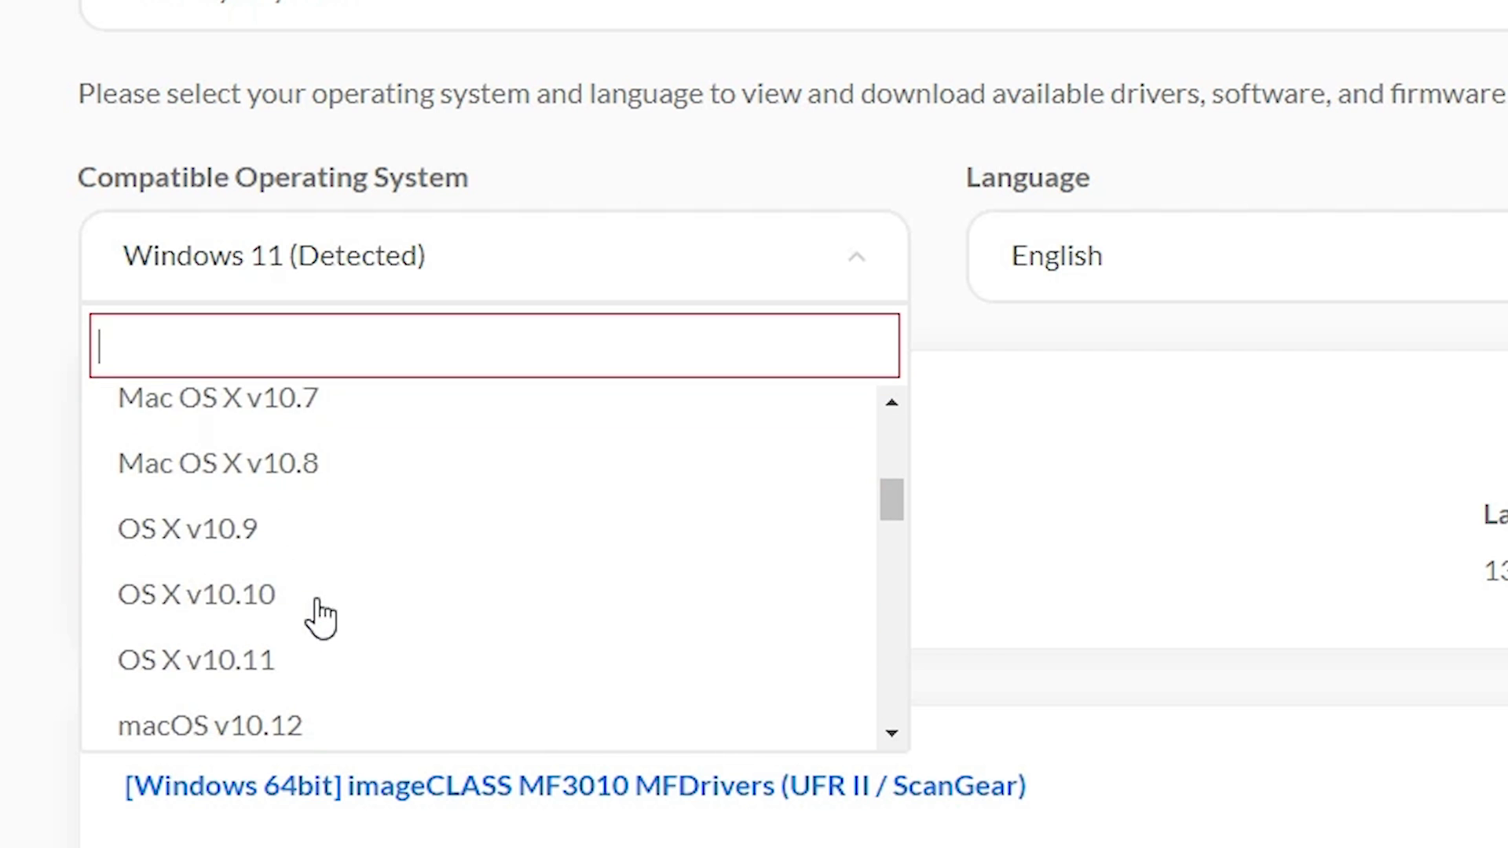
scroll(319, 616, "down", 10)
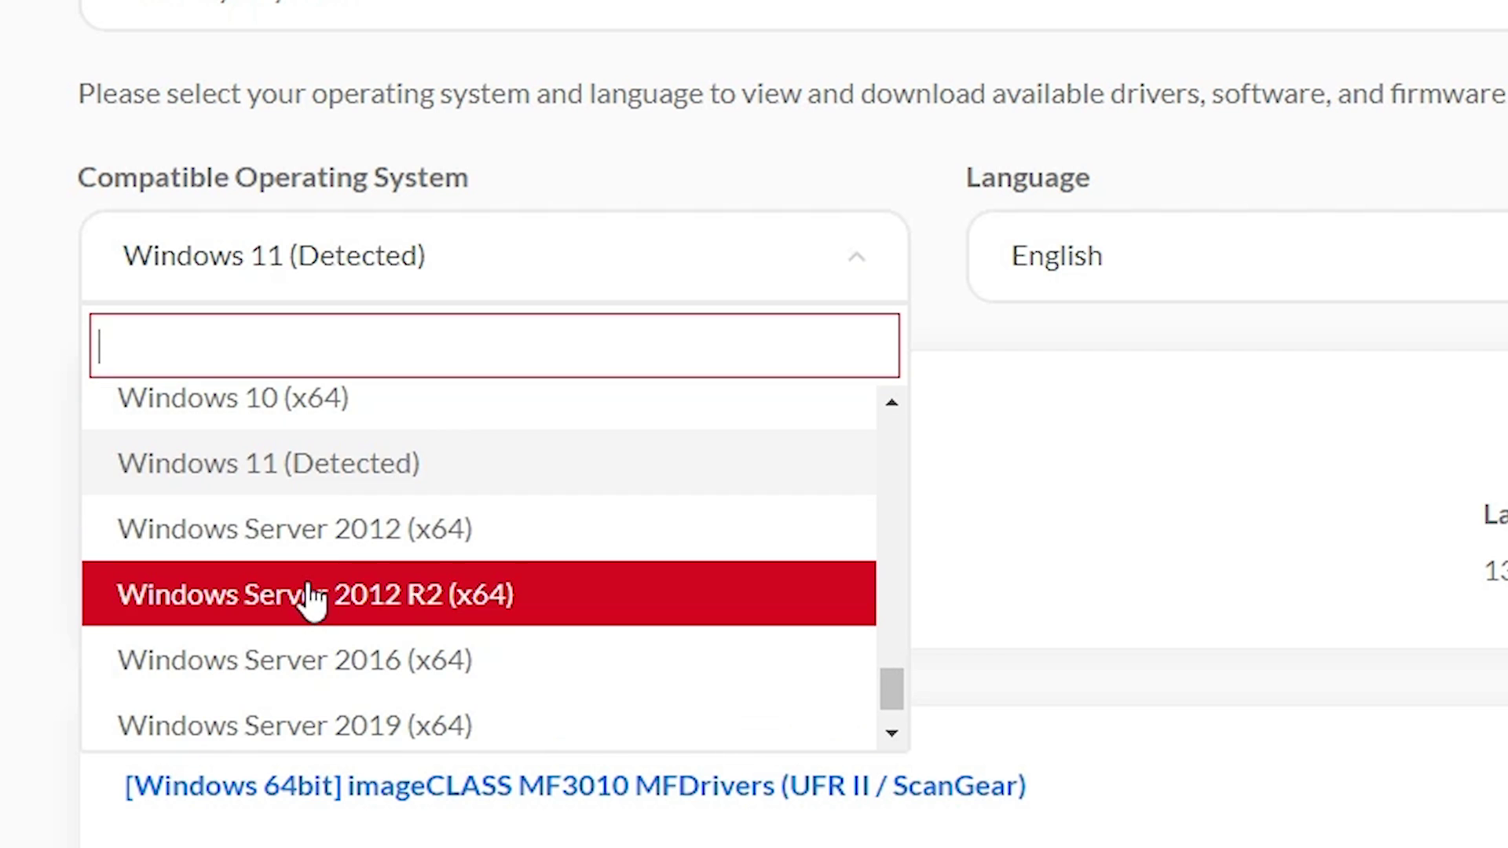
left_click(380, 489)
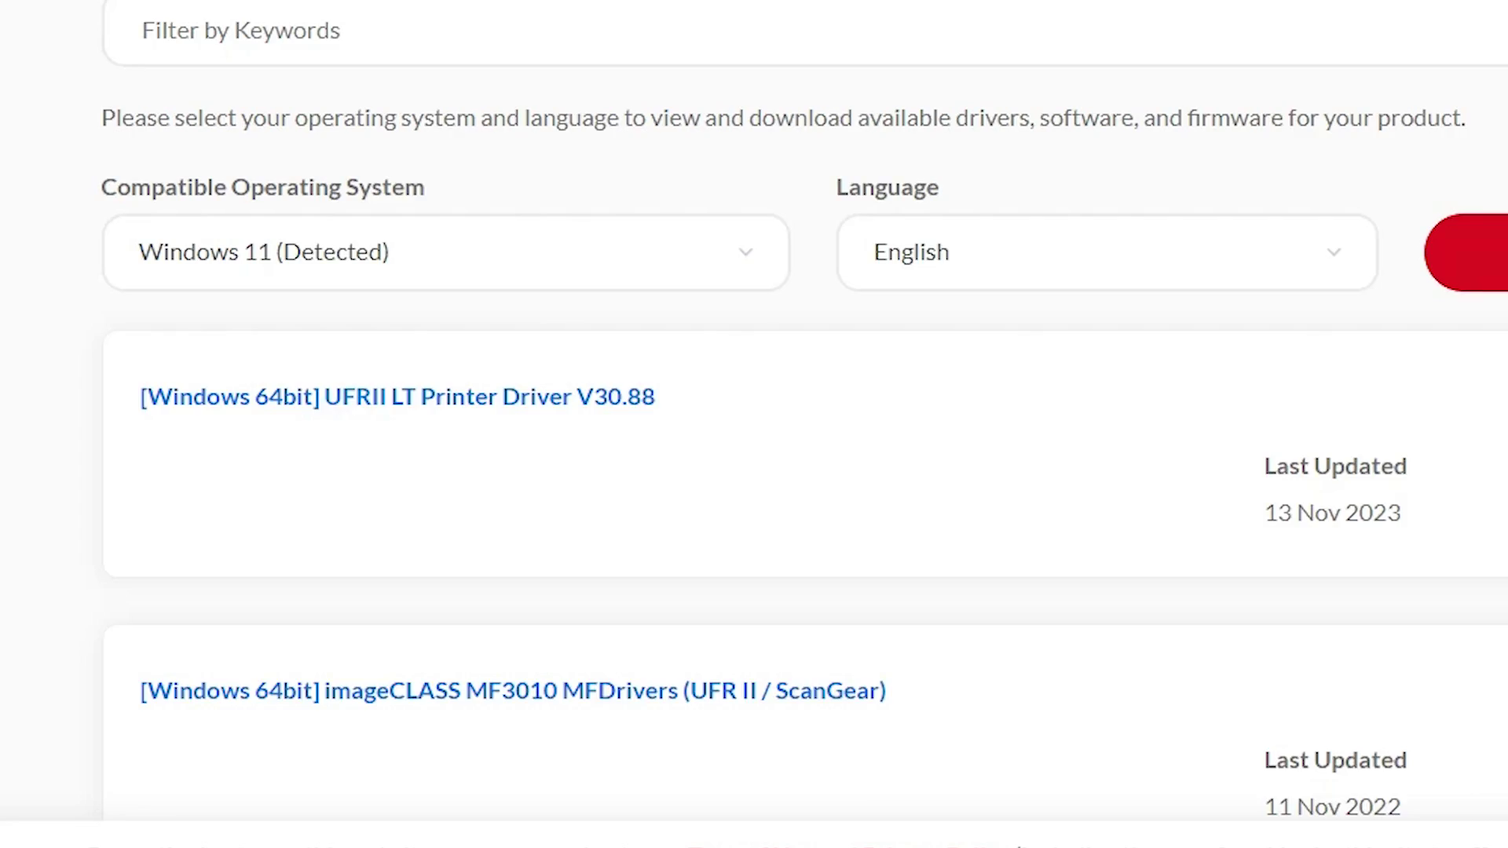
List the Windows 11 drivers and download the UFRII LT Printer Driver V30.88 installer
left_click(1411, 236)
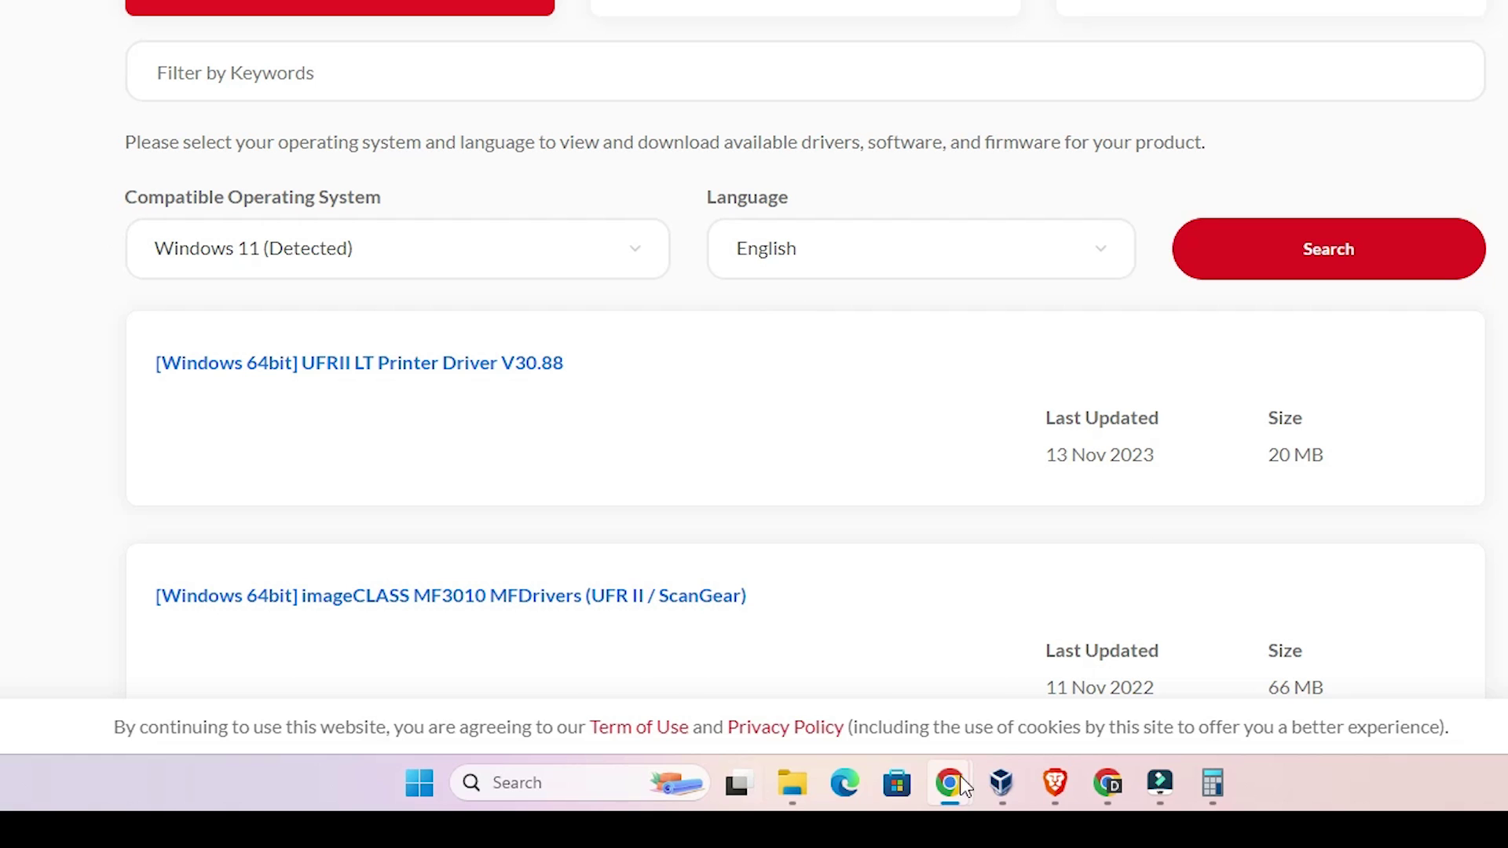
scroll(32, 385, "up", 3)
scroll(32, 385, "down", 4)
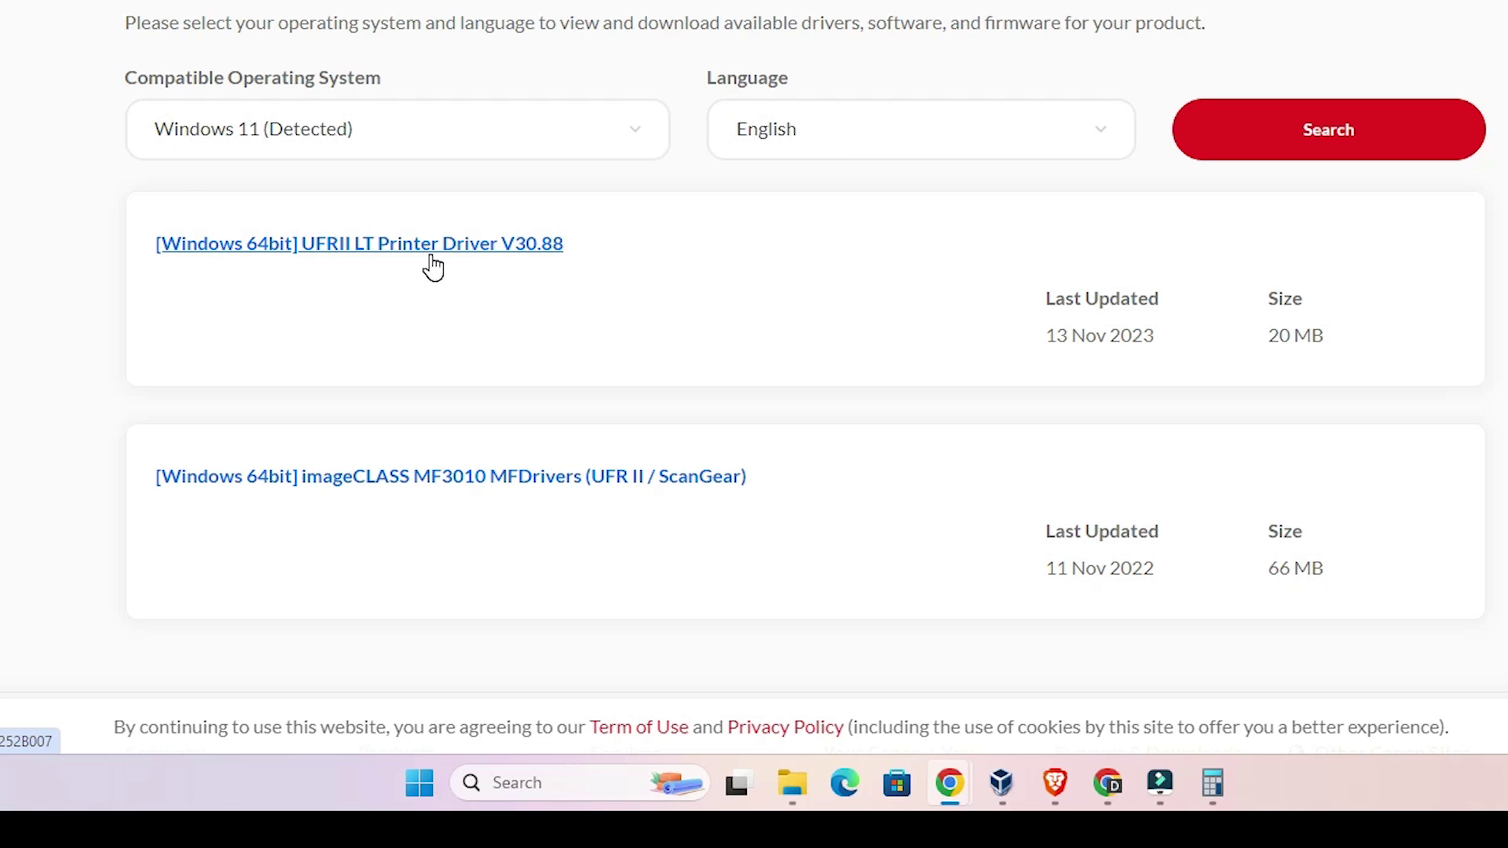
left_click(465, 240)
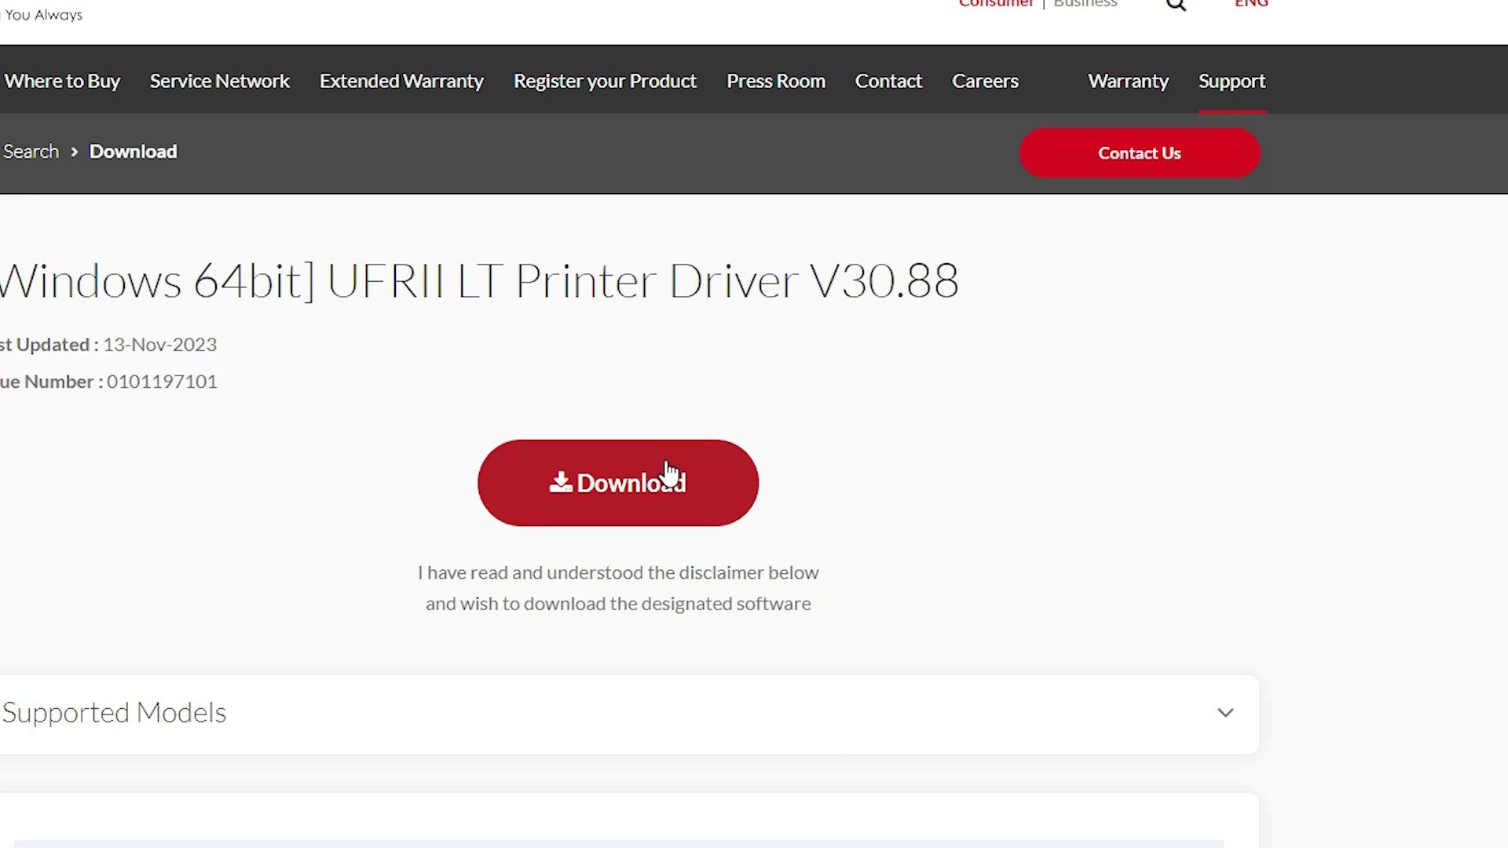
left_click(666, 470)
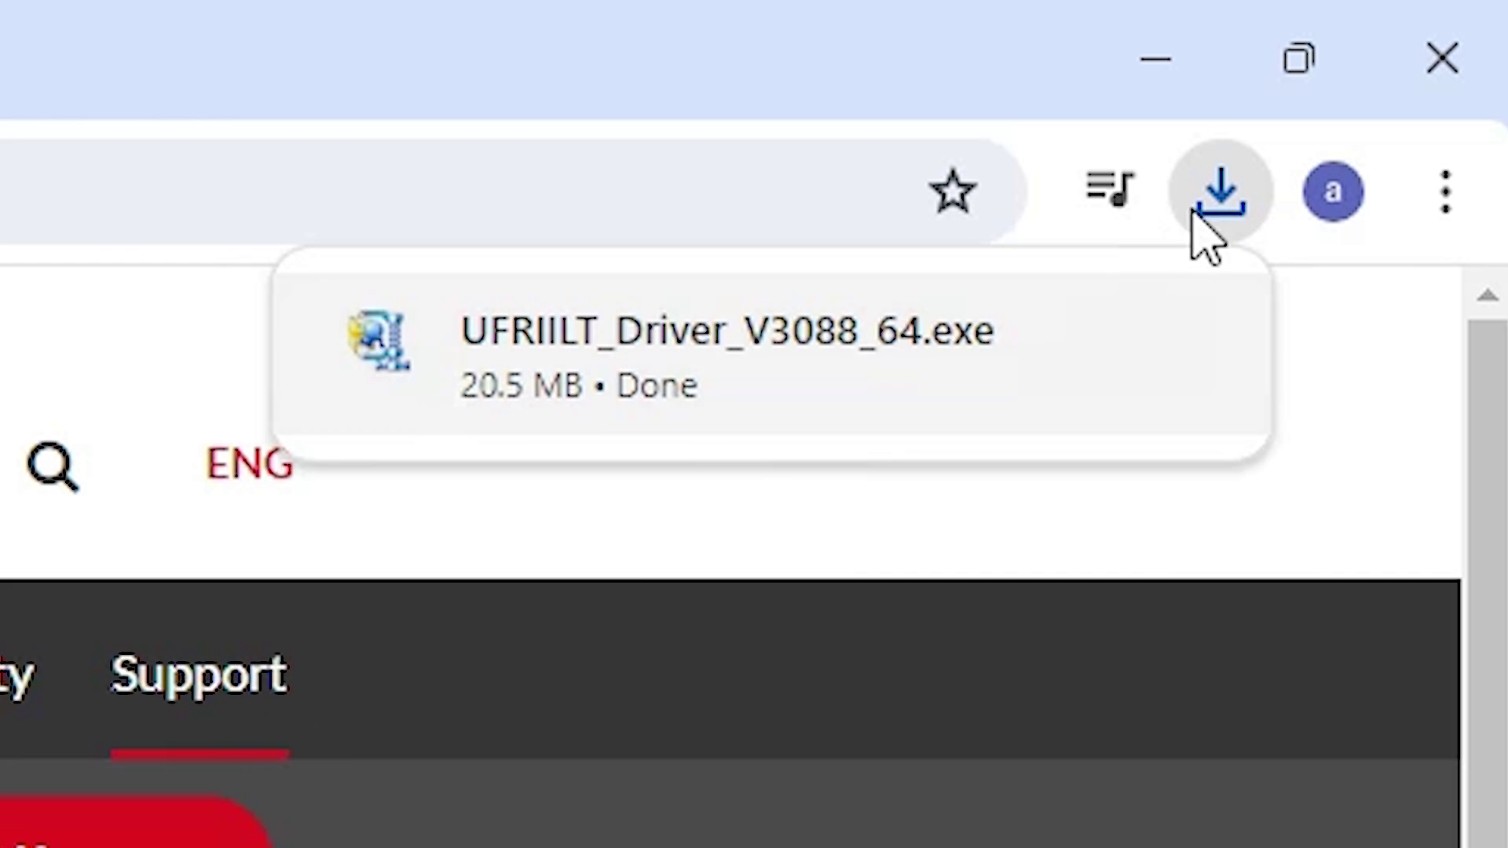
Show UFRIILT_Driver_V3088_64.exe in its folder from Chrome's download history
left_click(1218, 198)
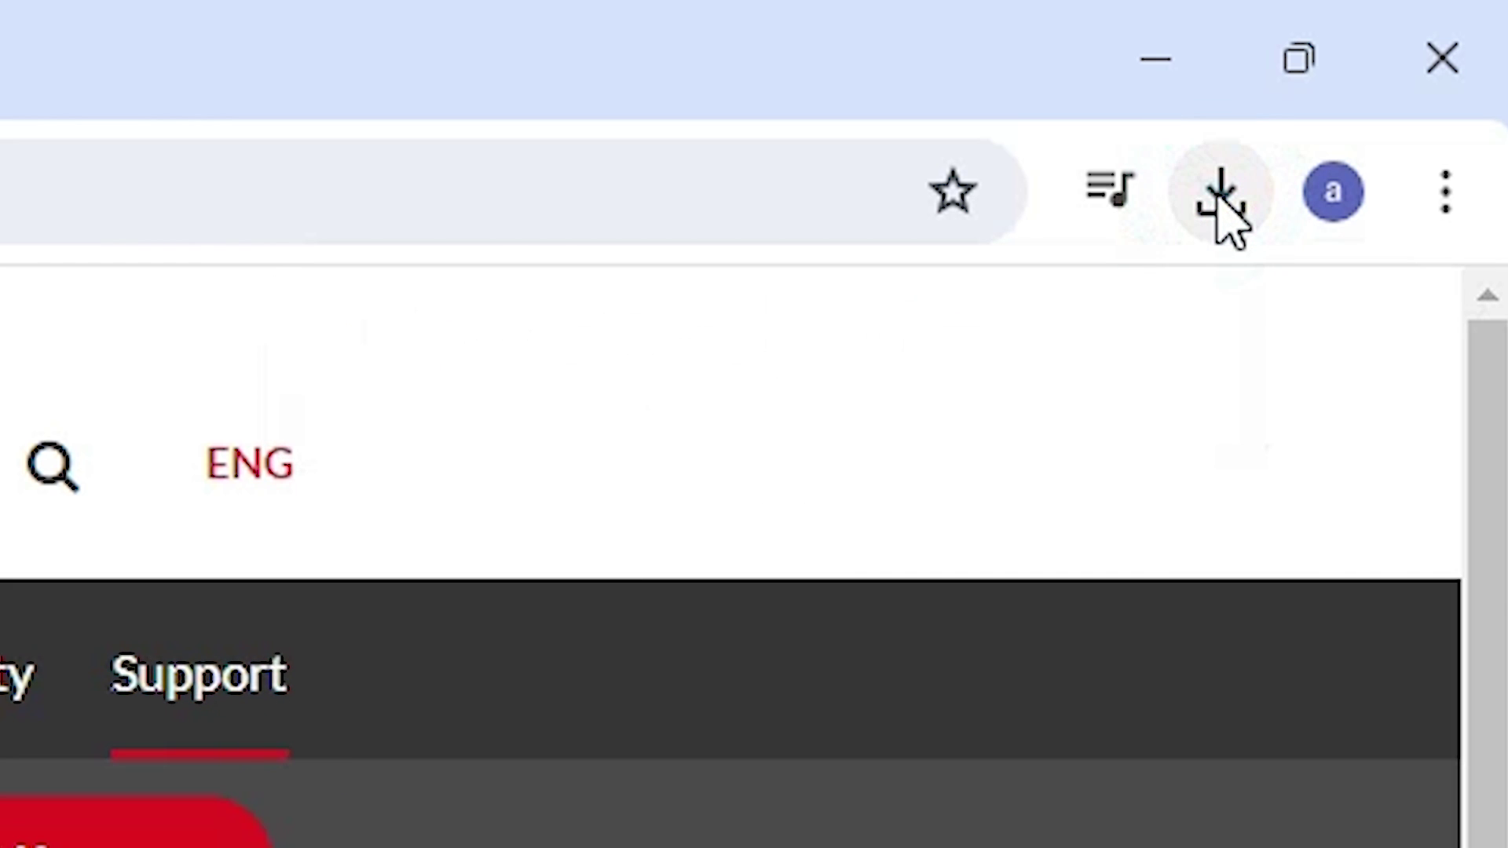
left_click(1219, 203)
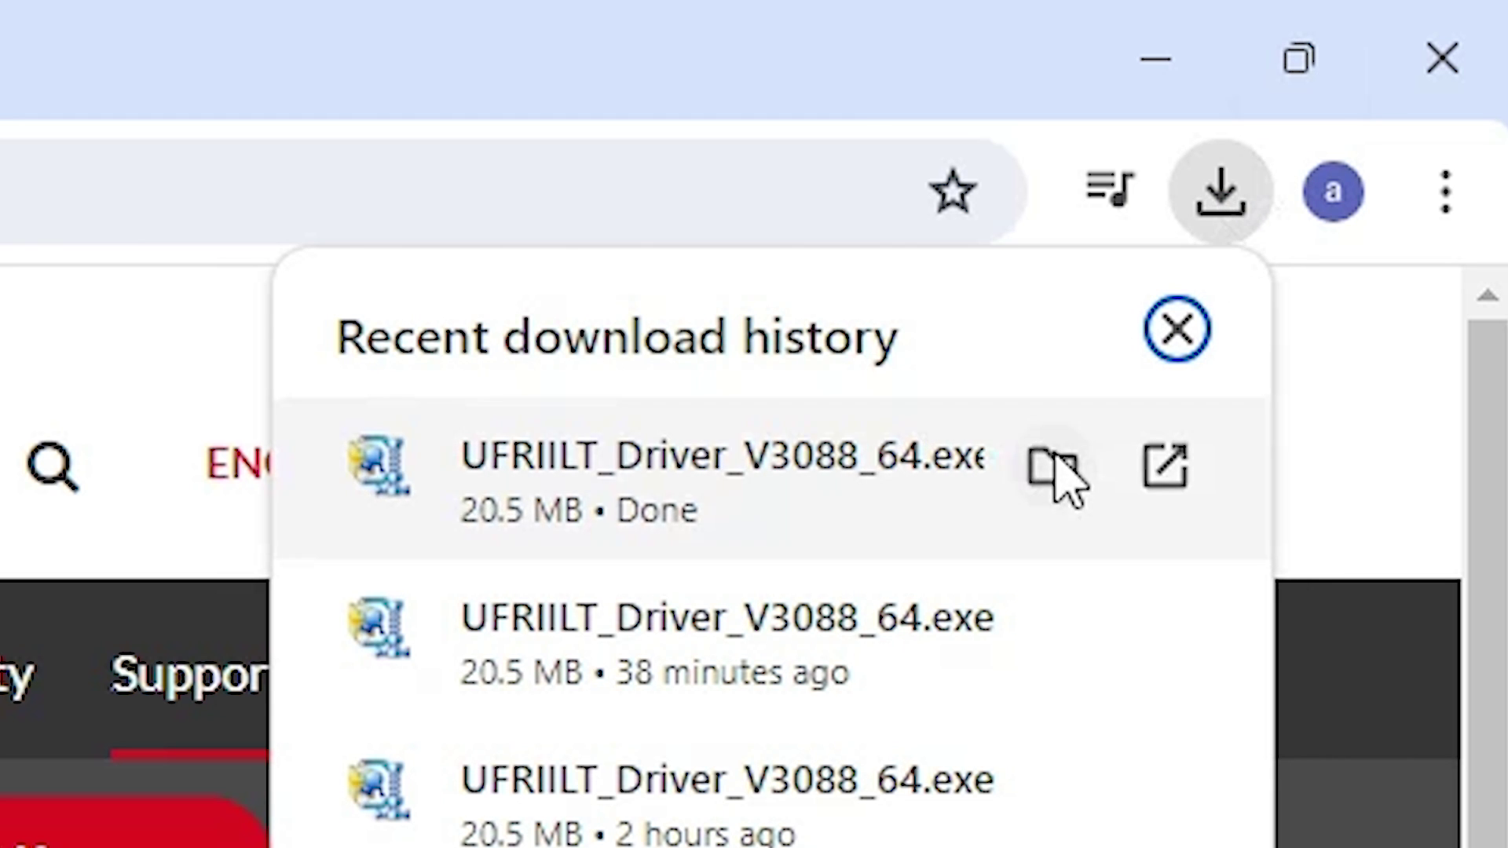
left_click(1053, 467)
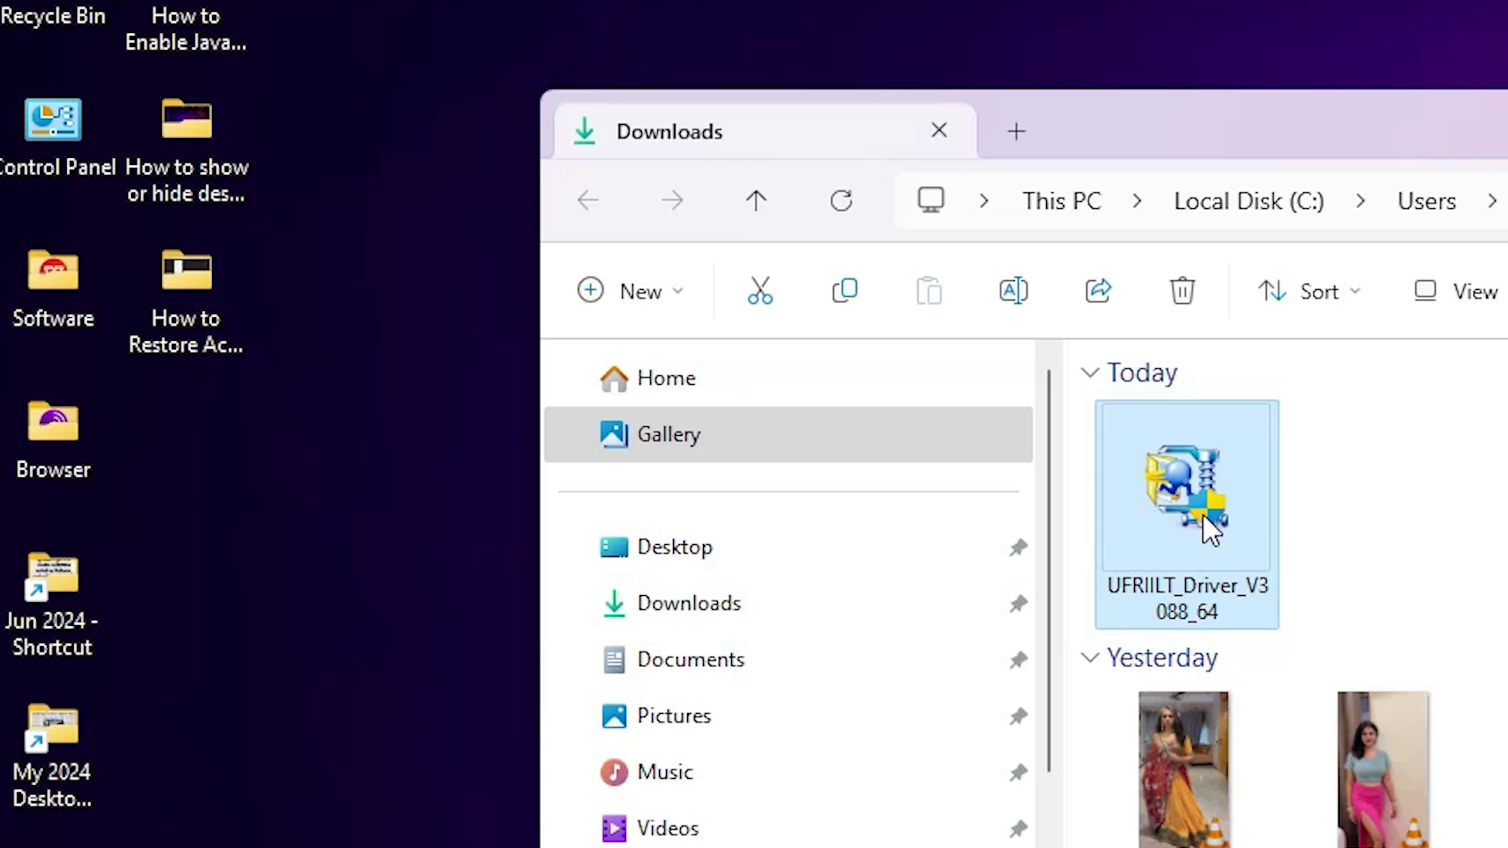
Move UFRIILT_Driver_V3088_64 from Downloads onto the desktop, placed beside the Browser folder
left_click_drag(1199, 522, 275, 601)
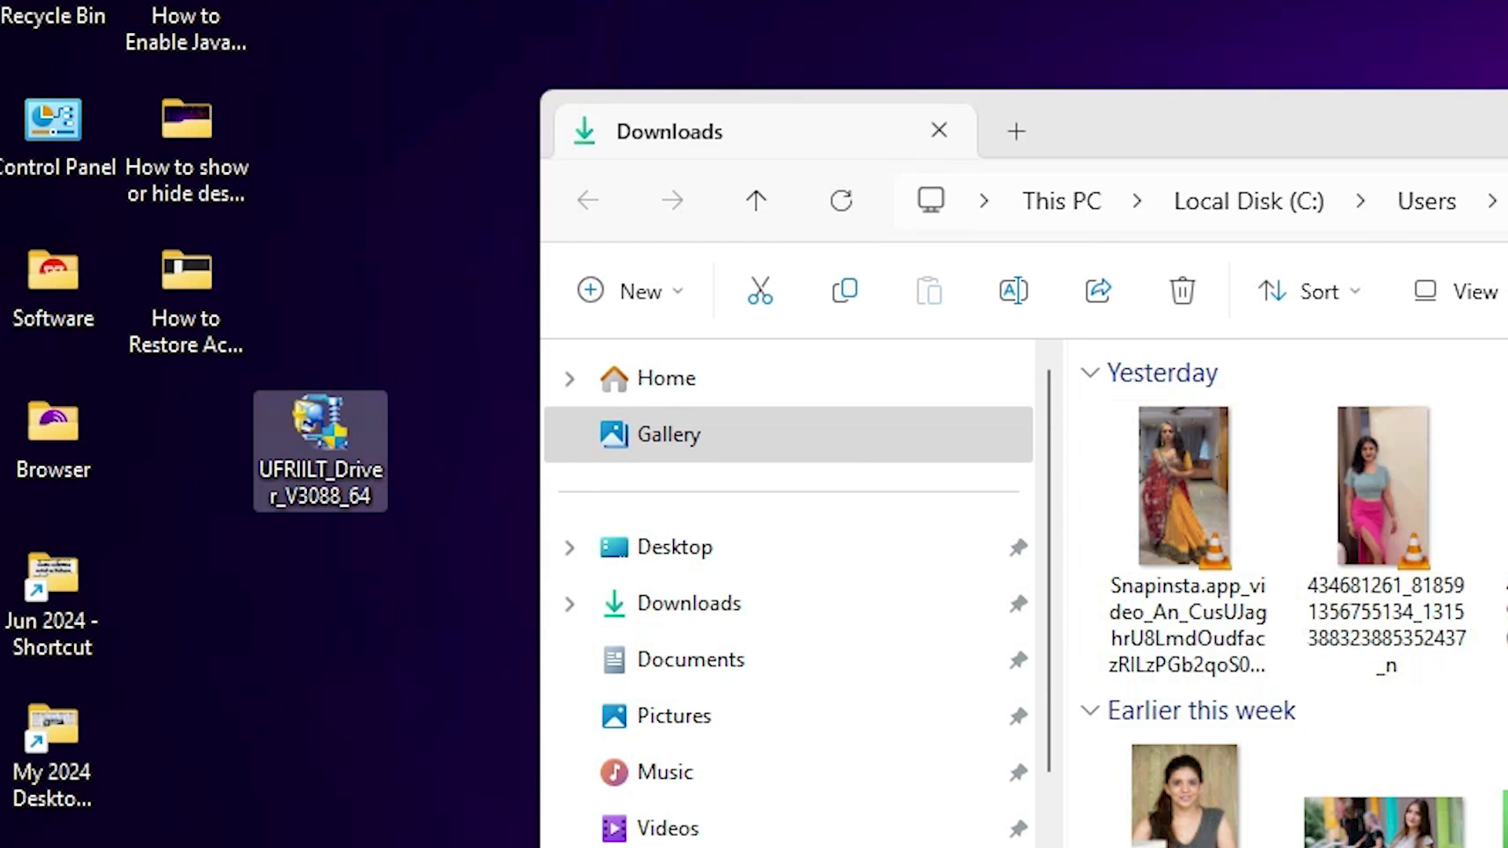
left_click(1110, 279)
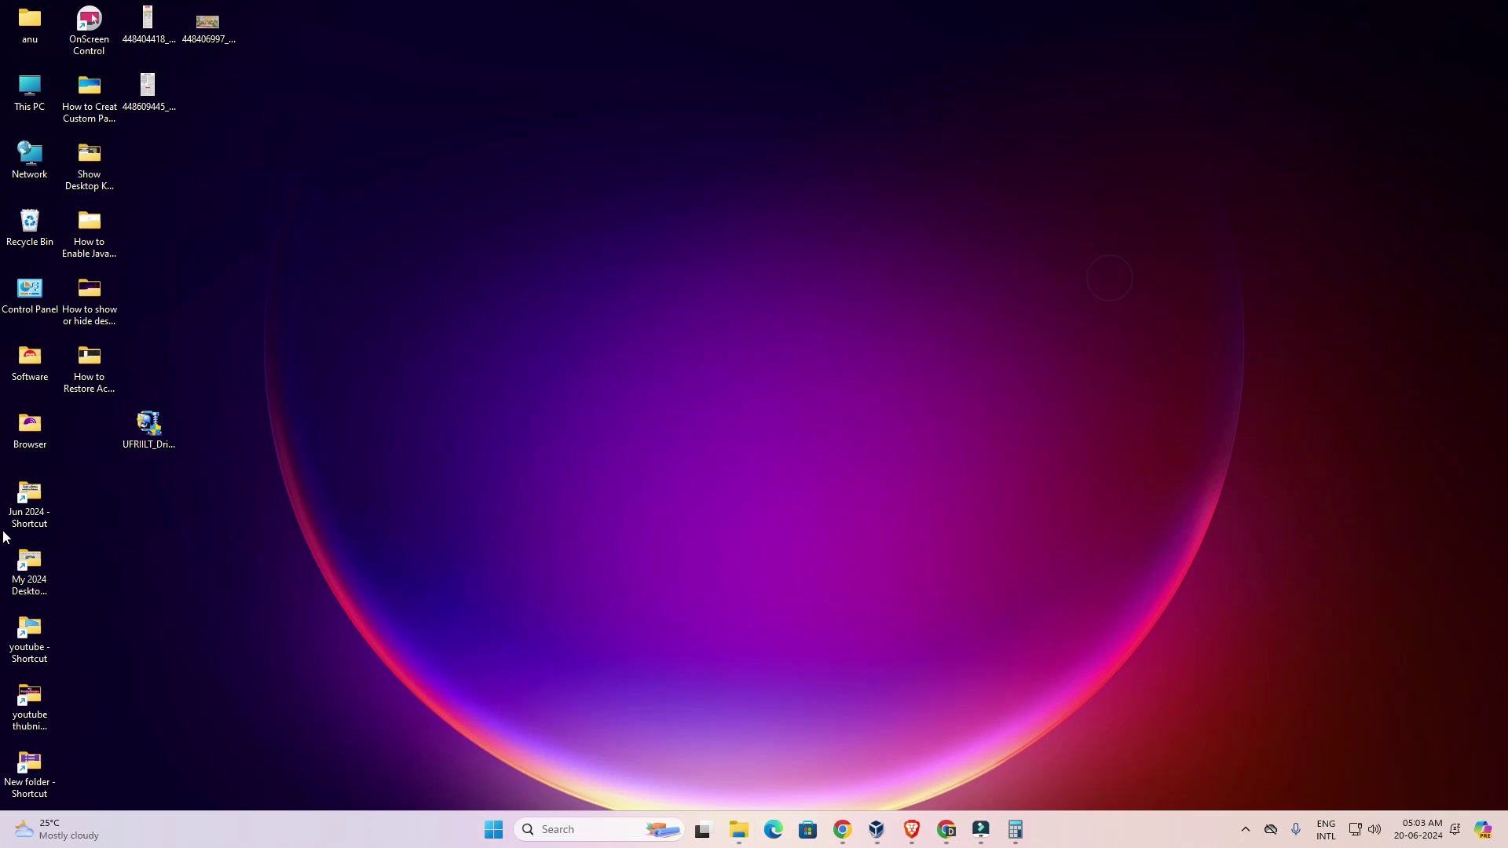
left_click_drag(149, 434, 91, 437)
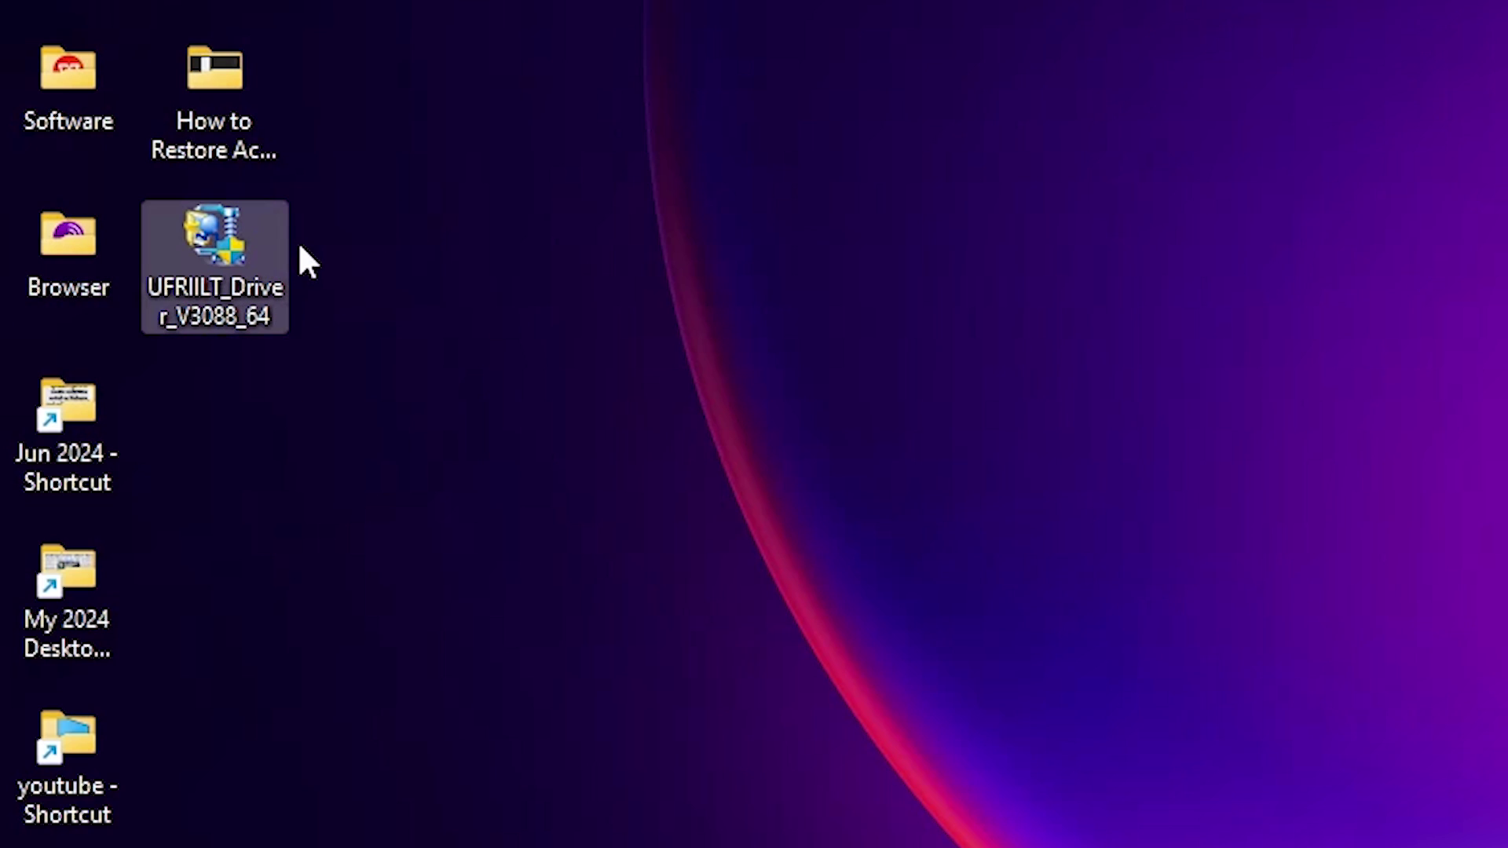
Extract the driver archive with WinRAR into a Desktop folder named UFRIILT_Driver_V3088_64
right_click(229, 256)
left_click(369, 227)
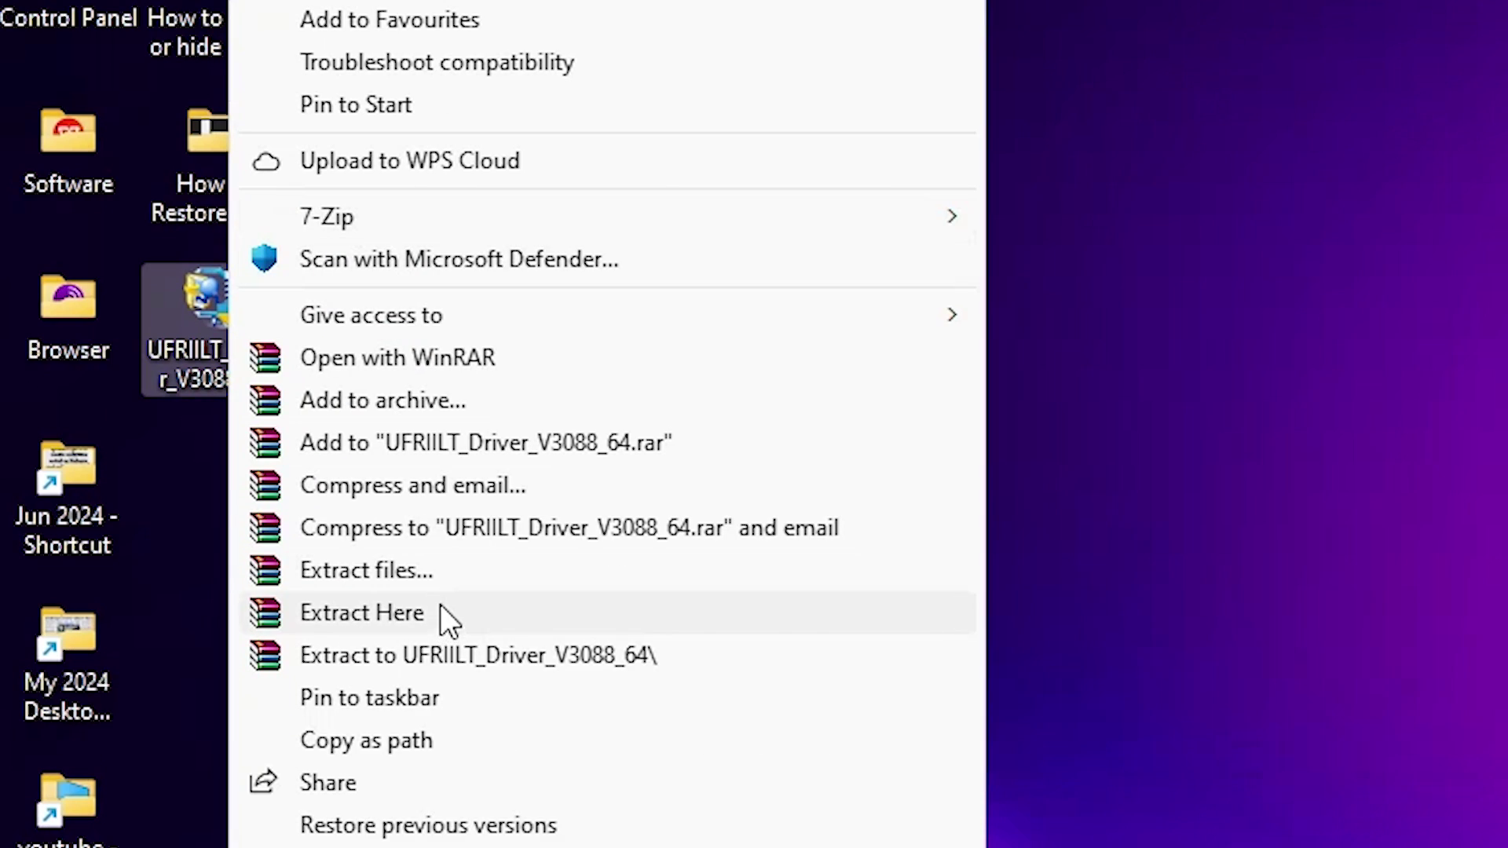
left_click(432, 581)
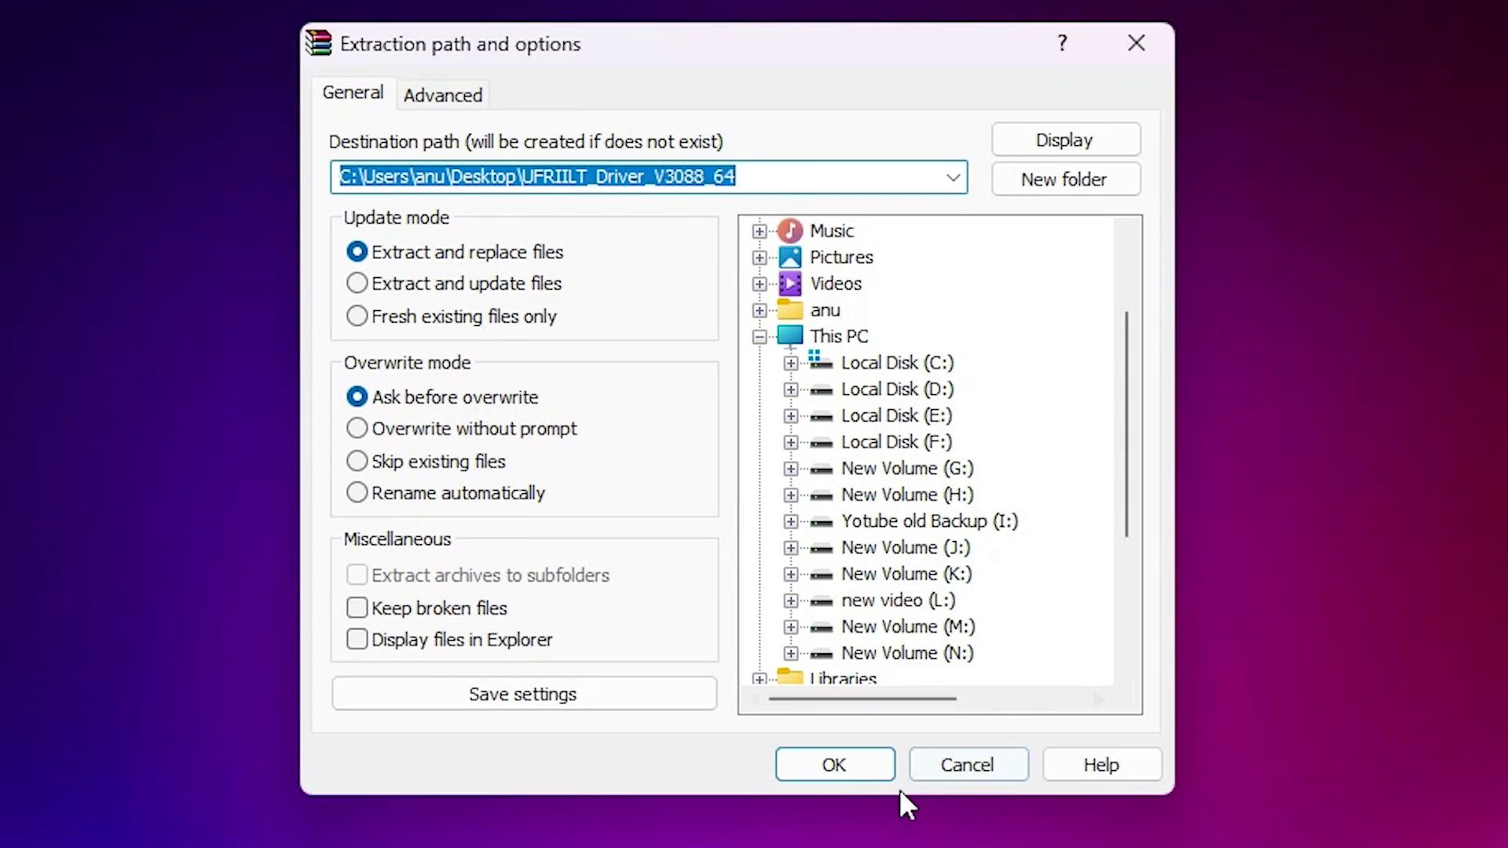
left_click(848, 761)
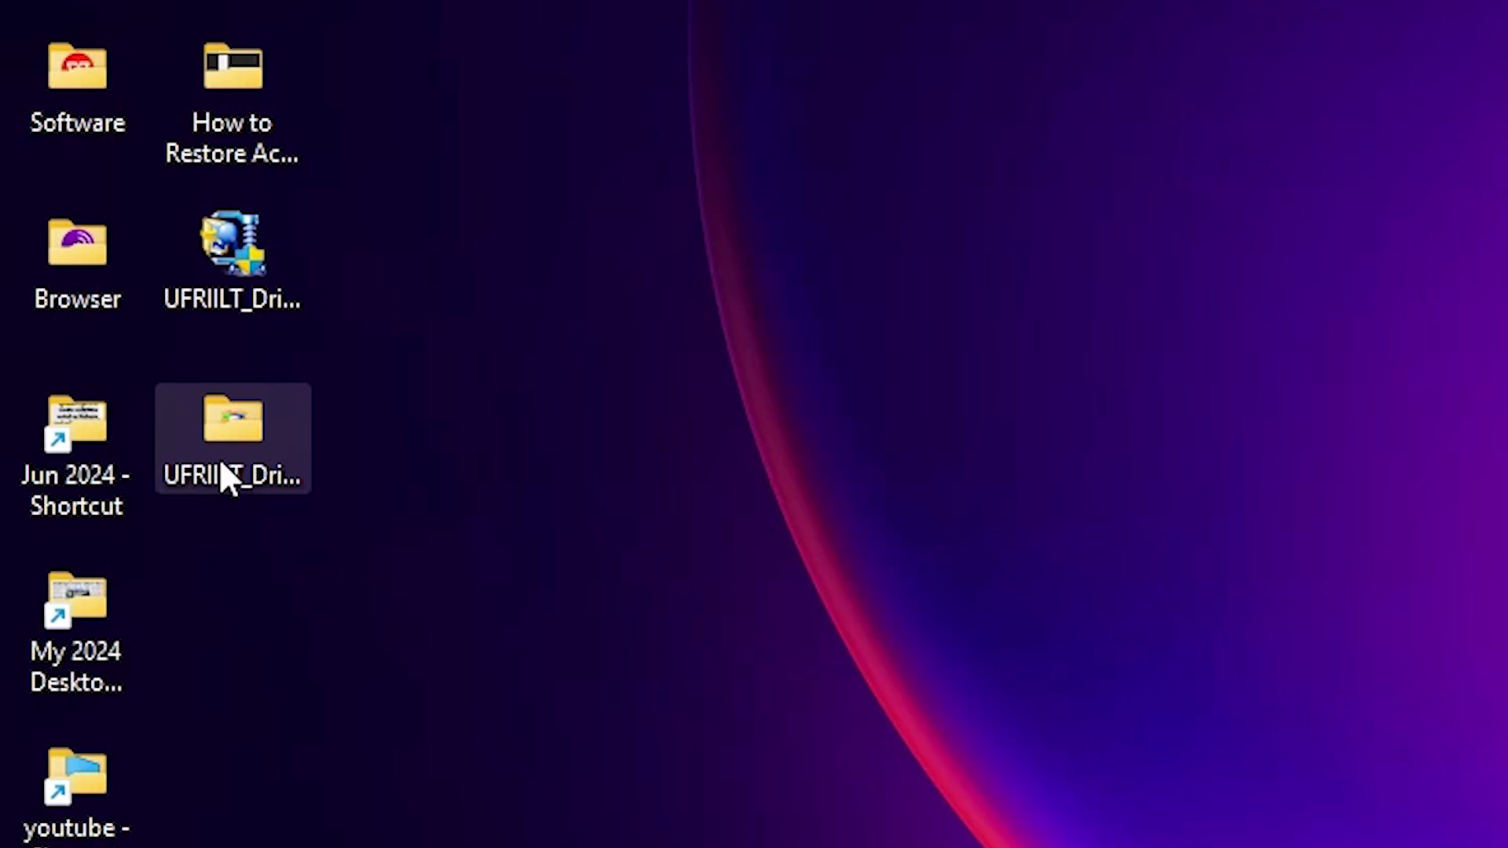
Browse the extracted UFRIILT_Driver_V3088_64 folder and its Driver subfolder, then return to the top level
double_click(219, 463)
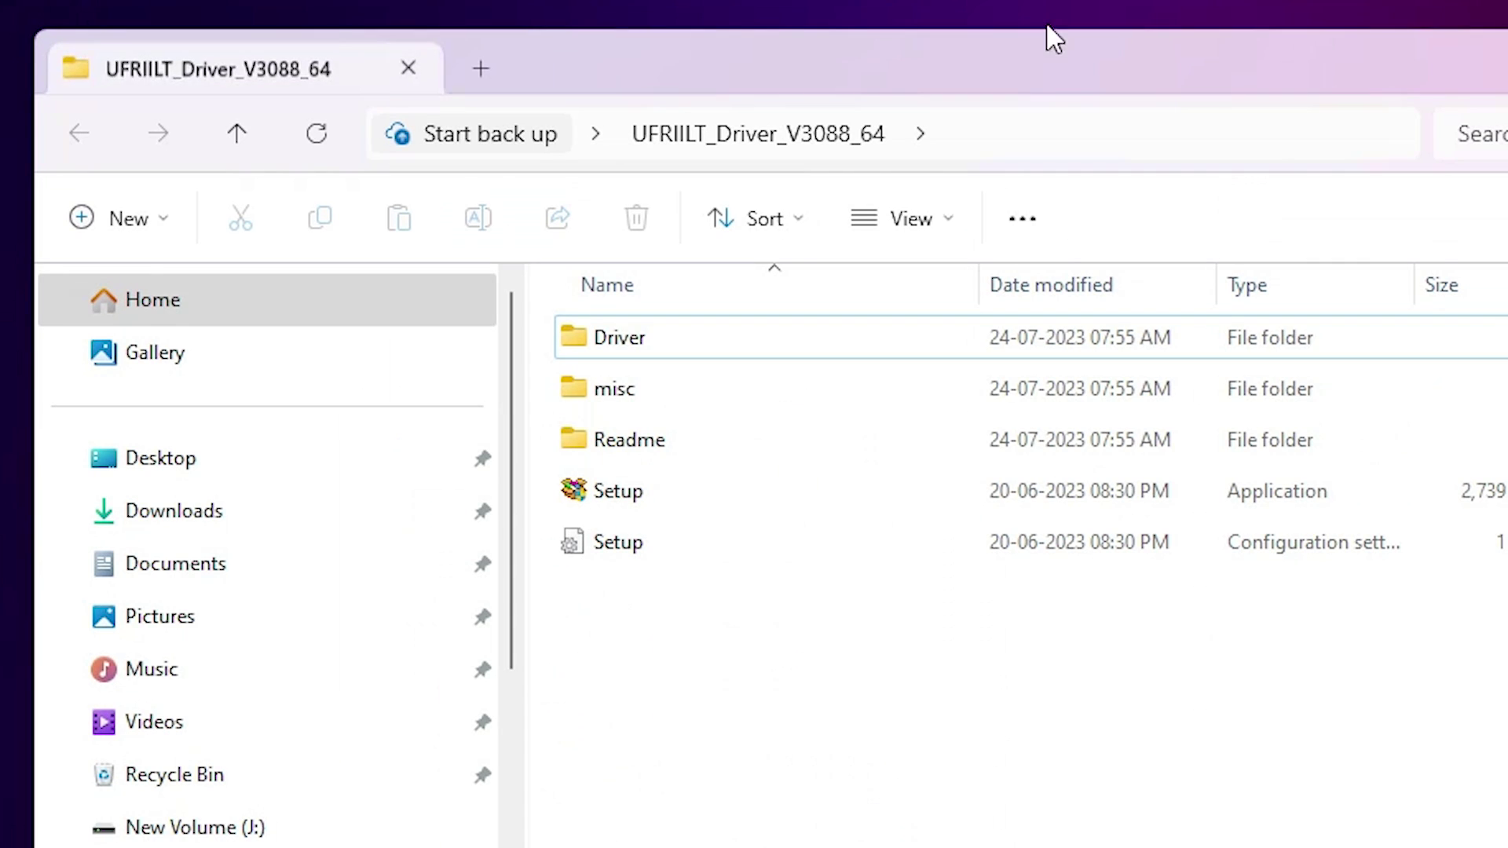
double_click(672, 328)
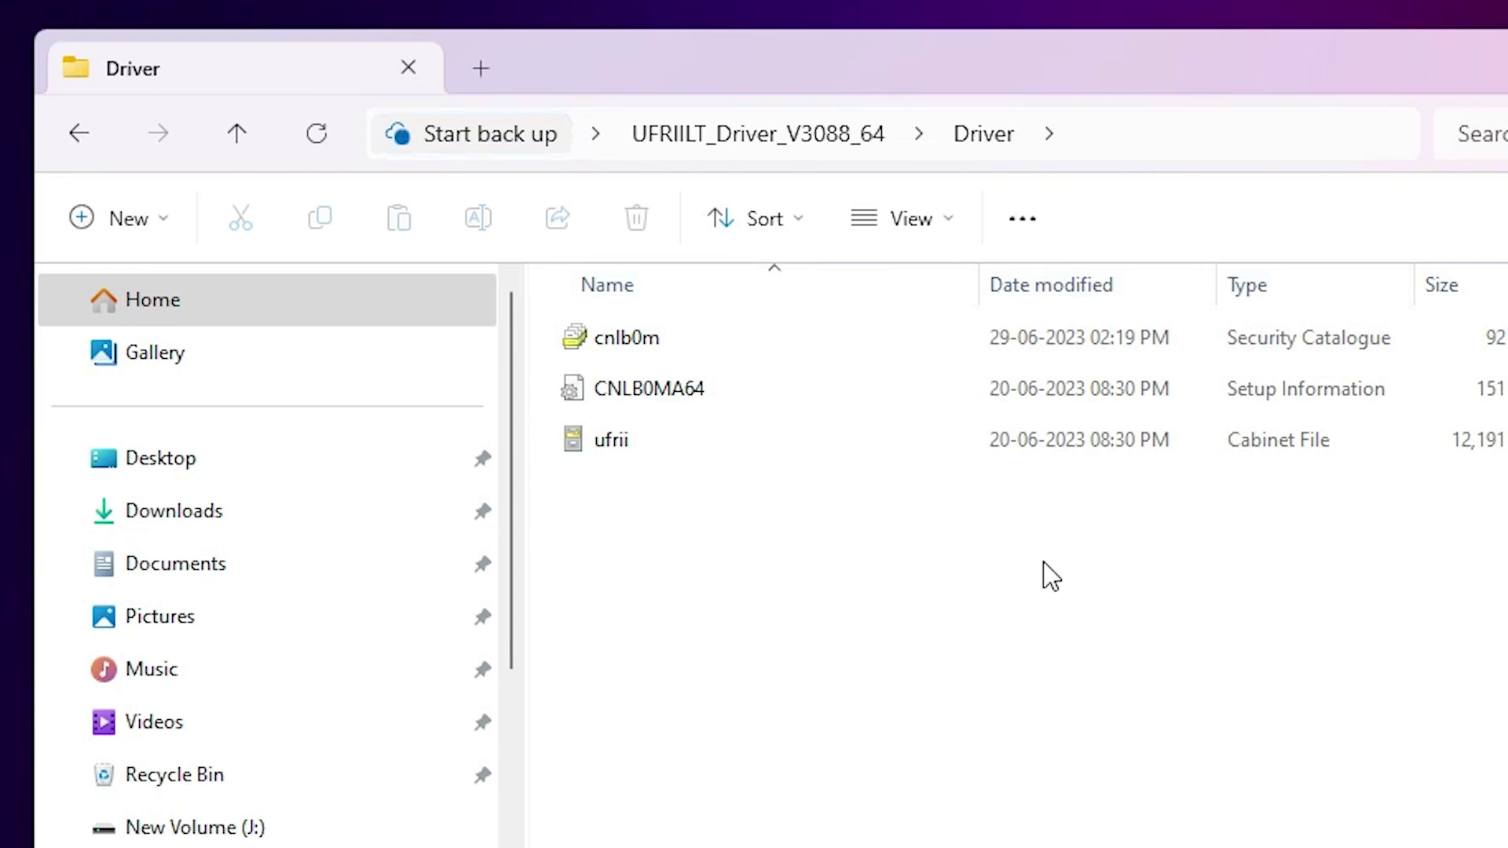
left_click(81, 126)
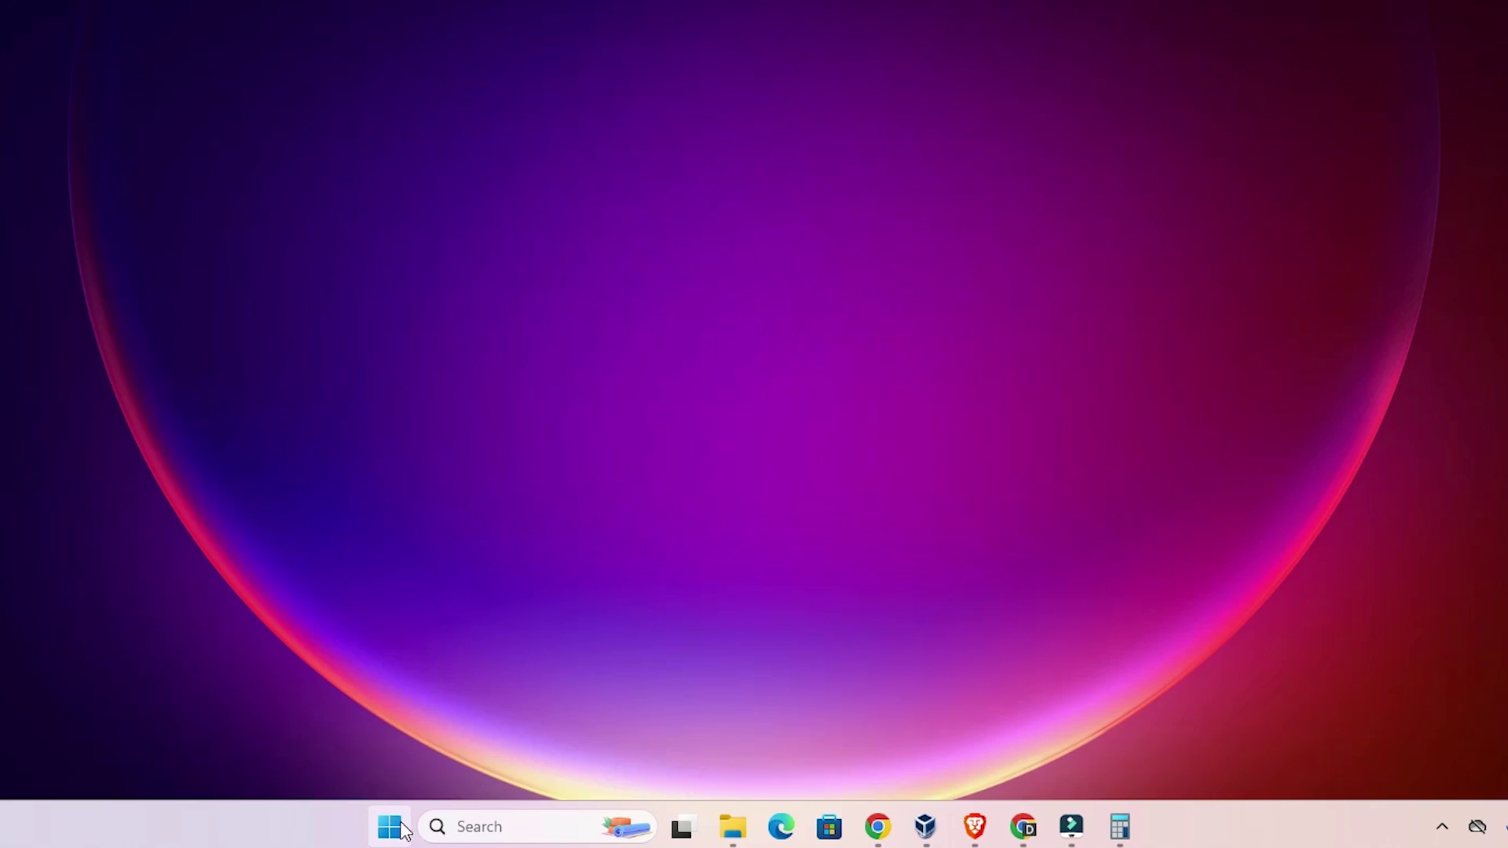
Search the Start menu for 'prin' and open Printers & scanners settings
left_click(502, 828)
type("pr")
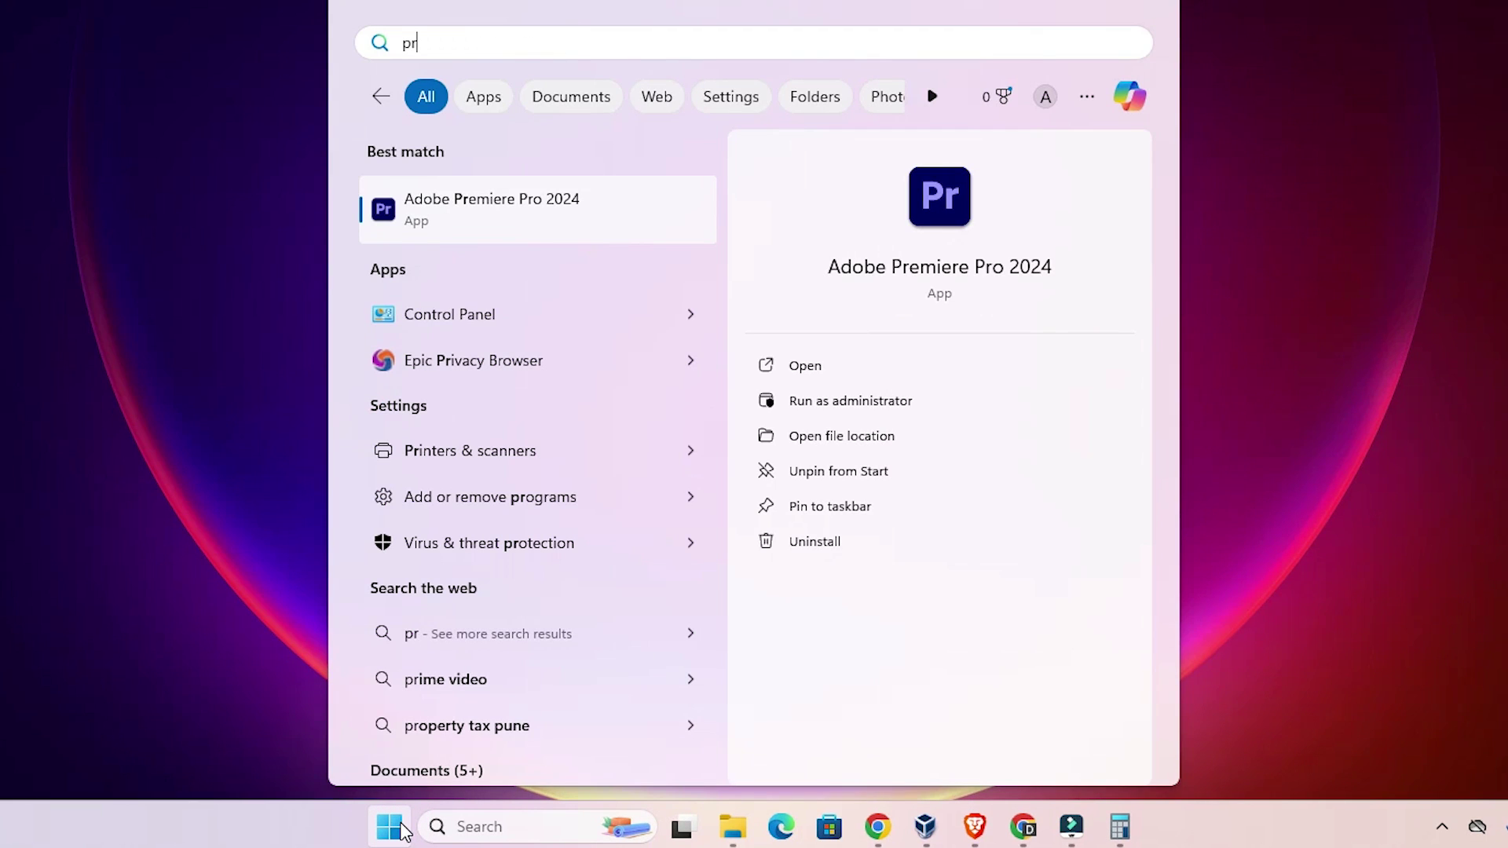
type("in")
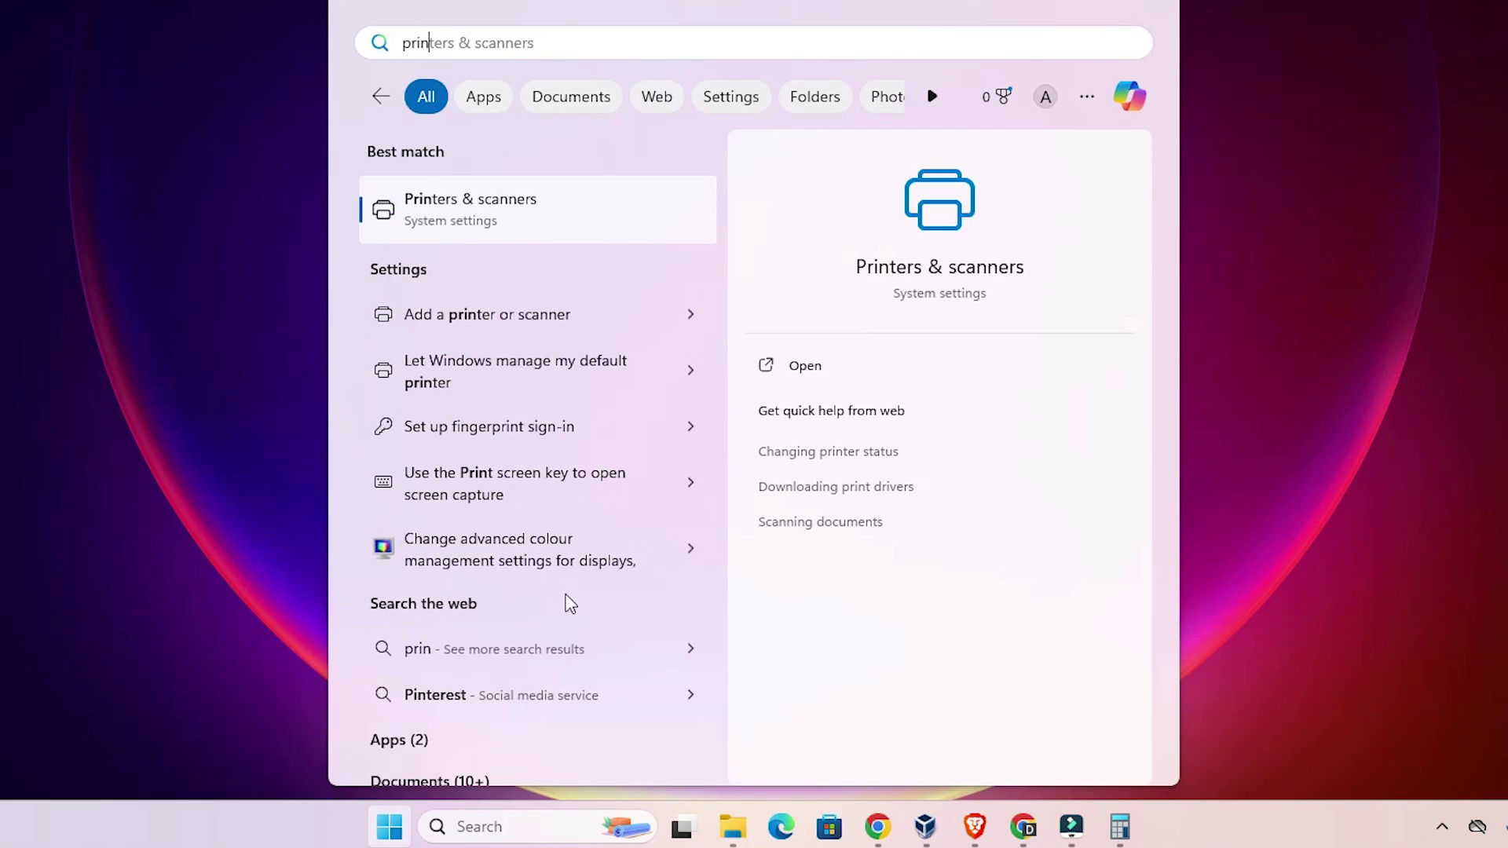
left_click(518, 227)
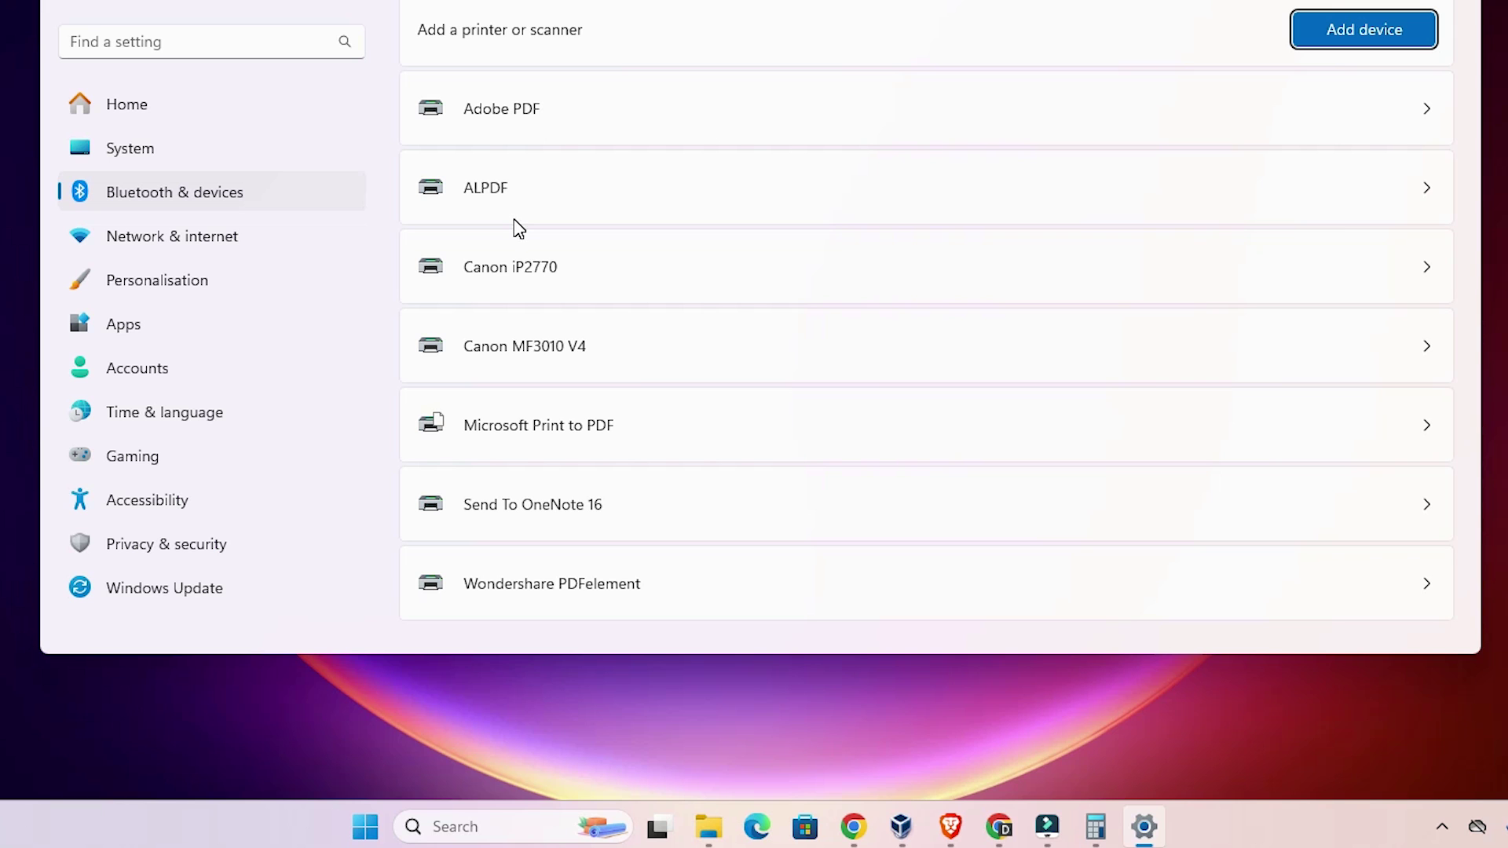
Search the Start menu for 'con' and open Control Panel
left_click(355, 836)
type("c")
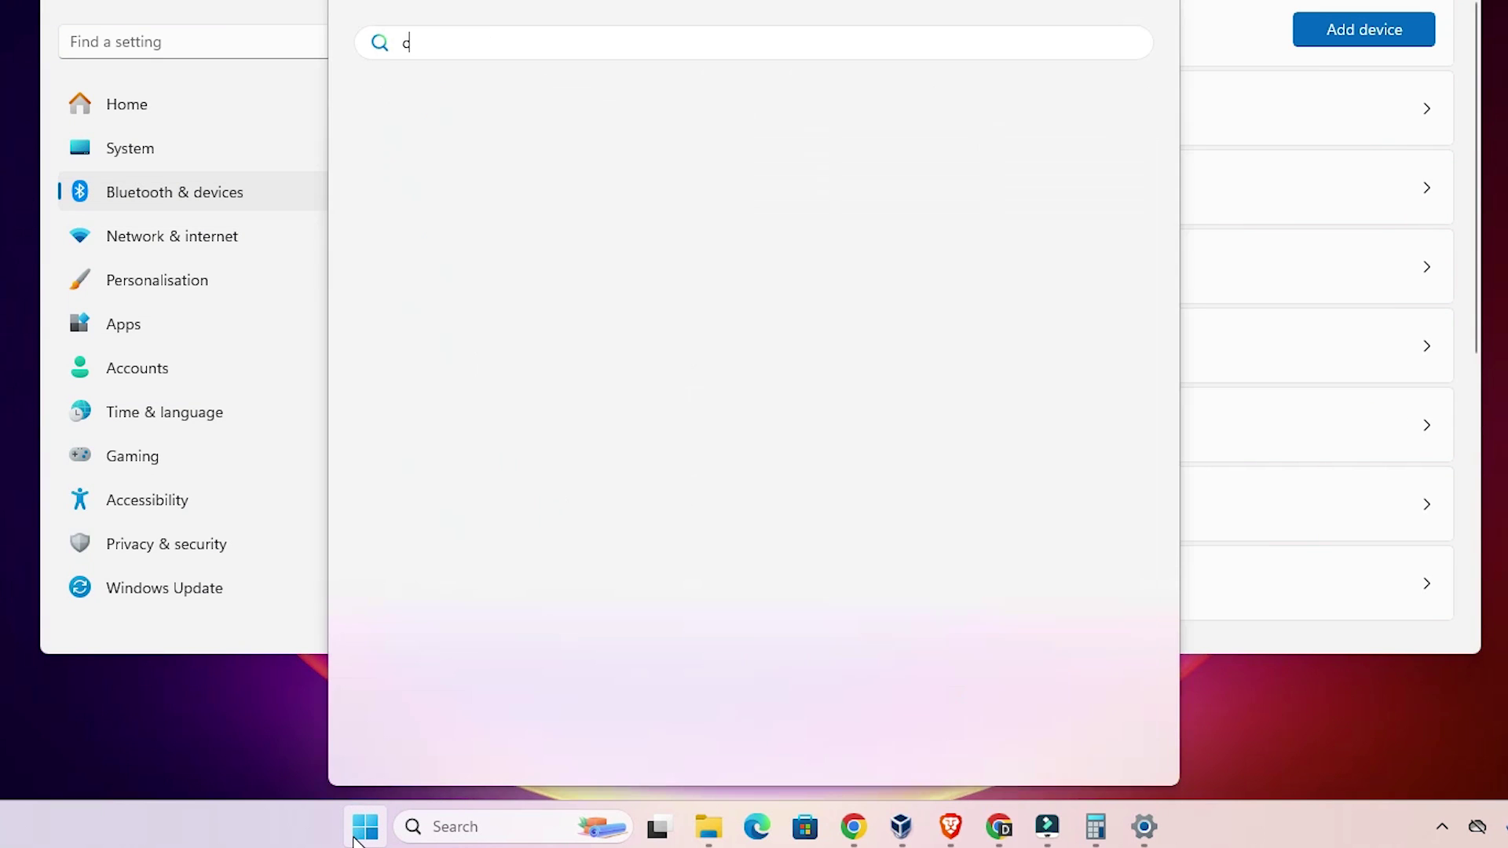
type("on")
left_click(633, 222)
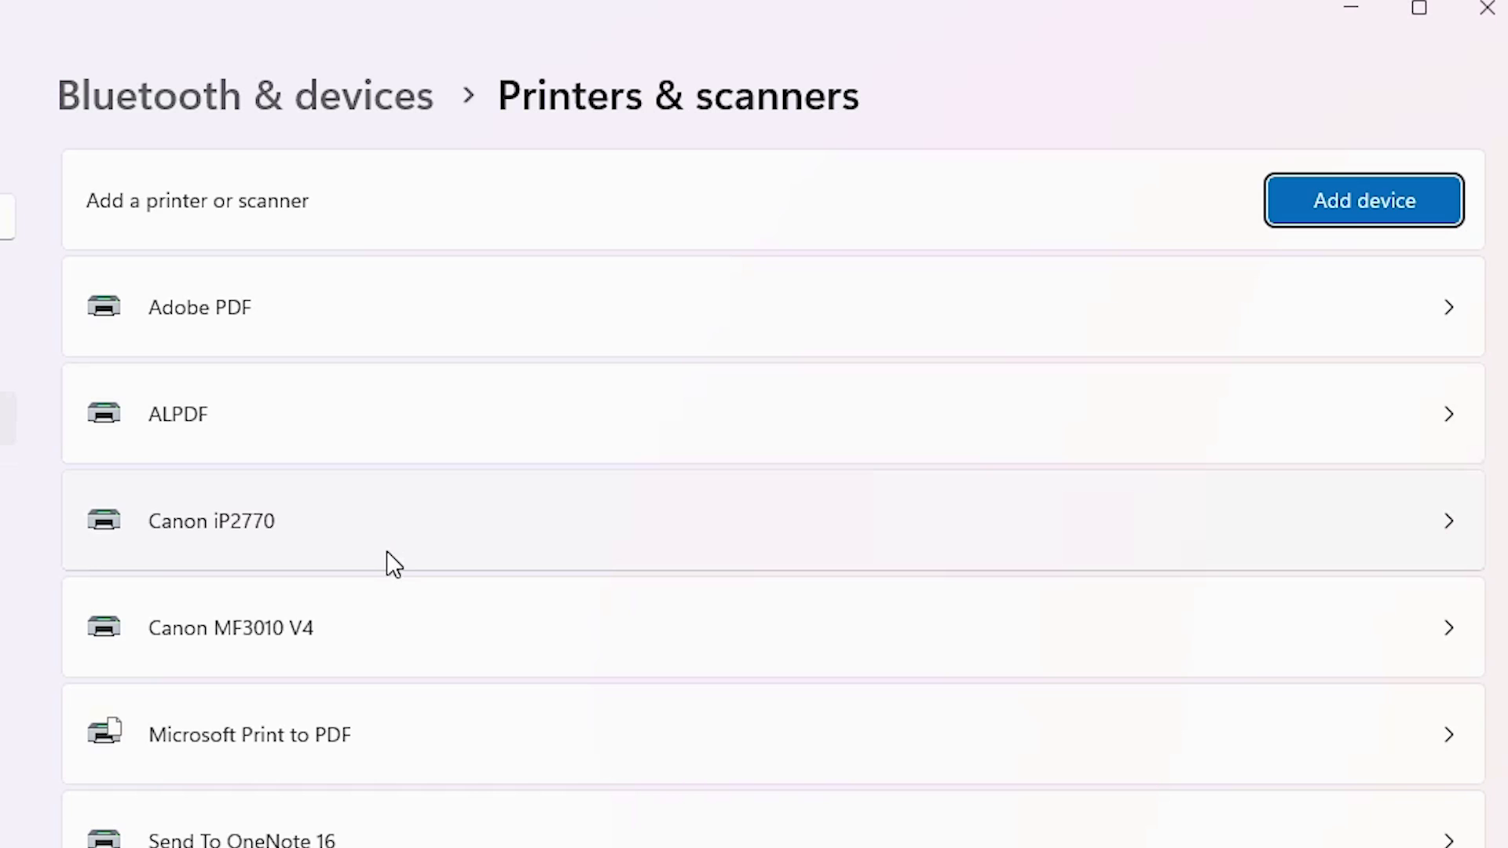
Select the Canon MF3010 V4 printer from the installed printers list
scroll(394, 581, "down", 2)
scroll(396, 597, "up", 1)
scroll(399, 594, "up", 1)
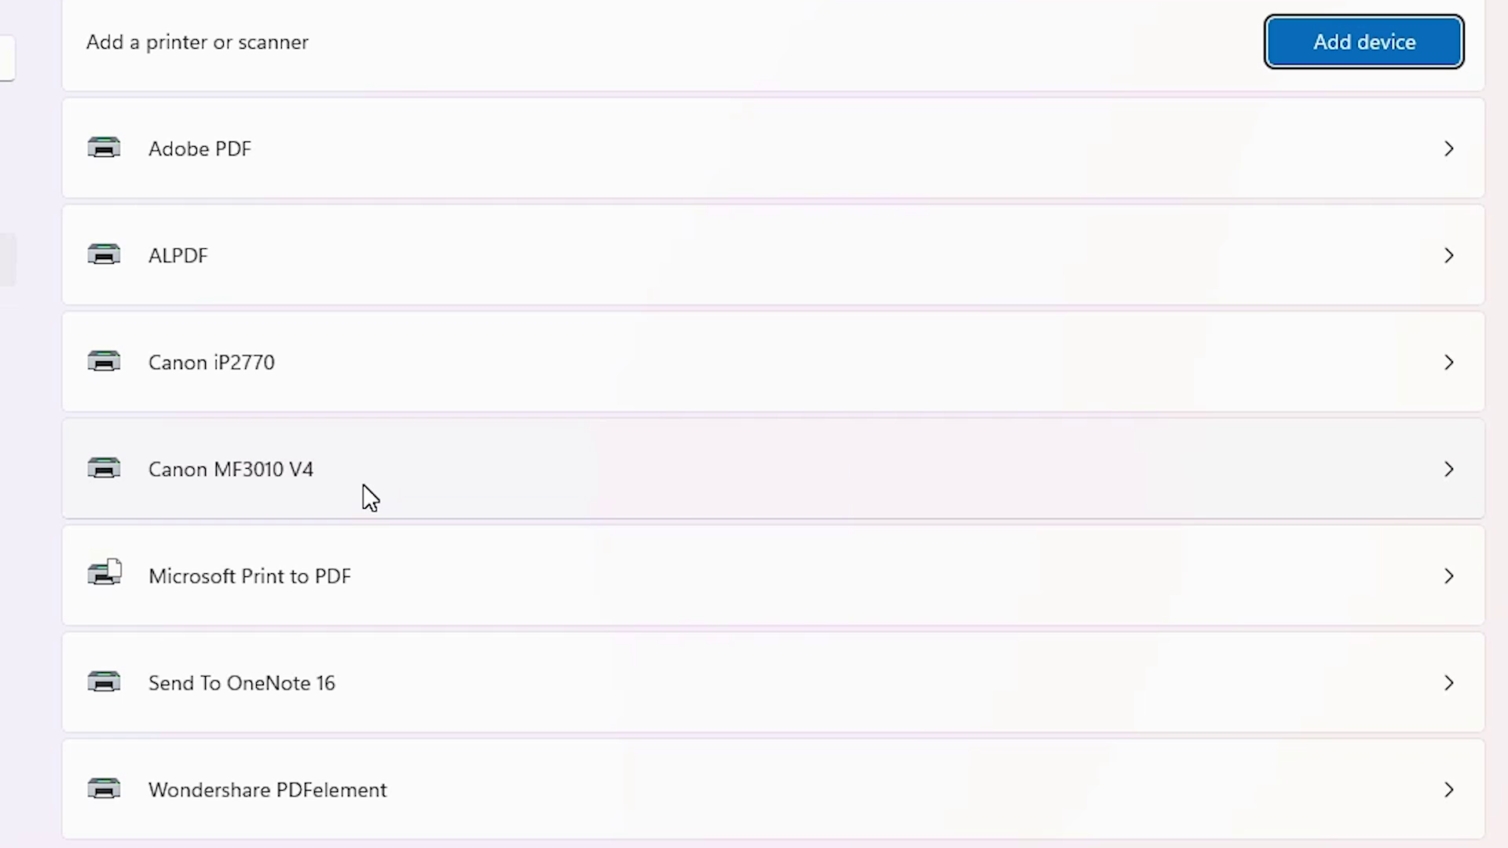
left_click(370, 496)
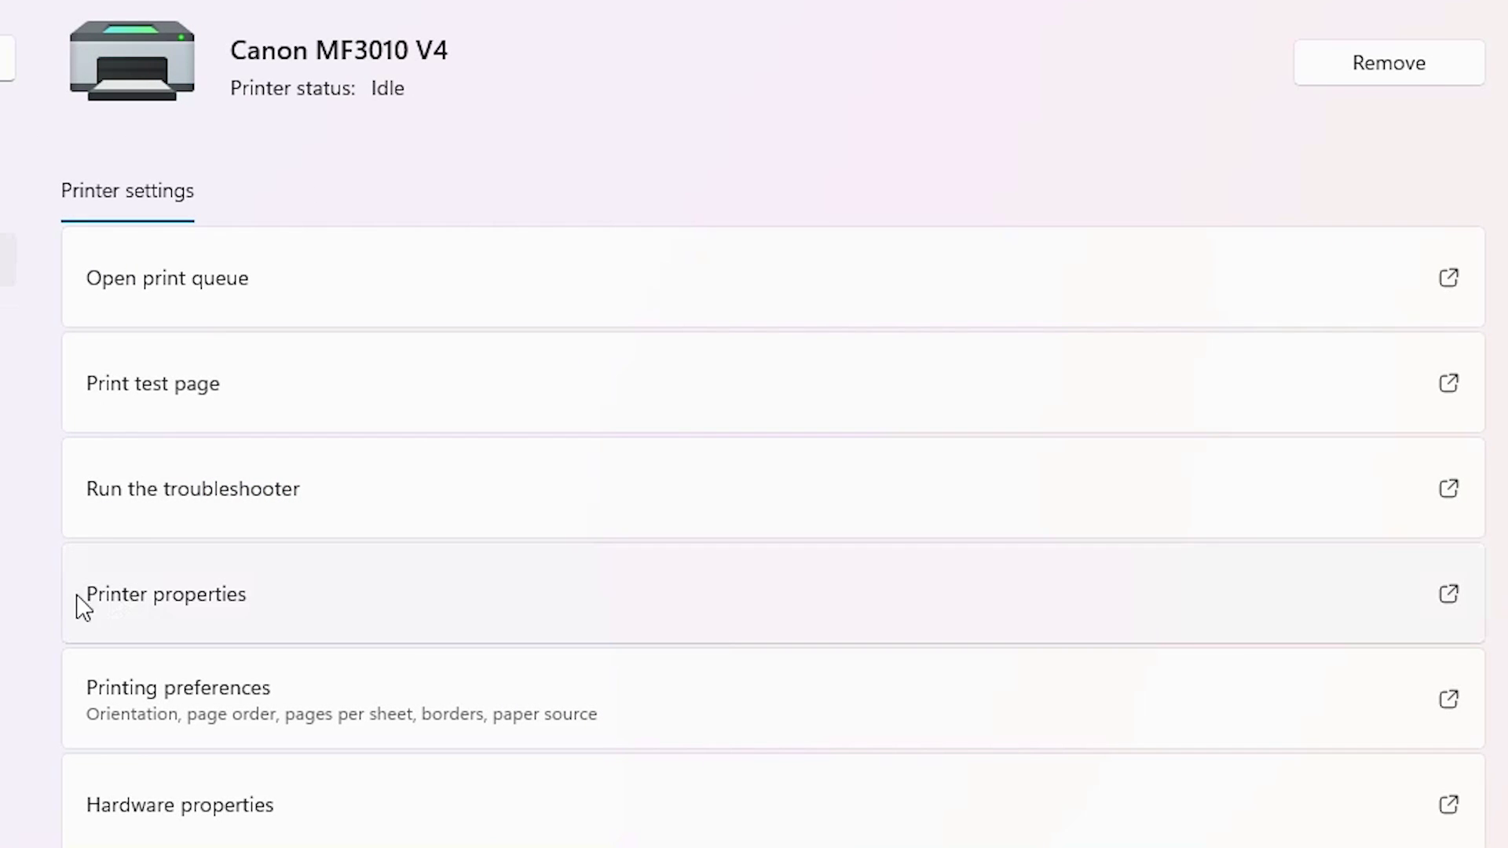
Start the Add Printer Driver Wizard from the Canon MF3010 V4 properties' Advanced options
left_click(144, 587)
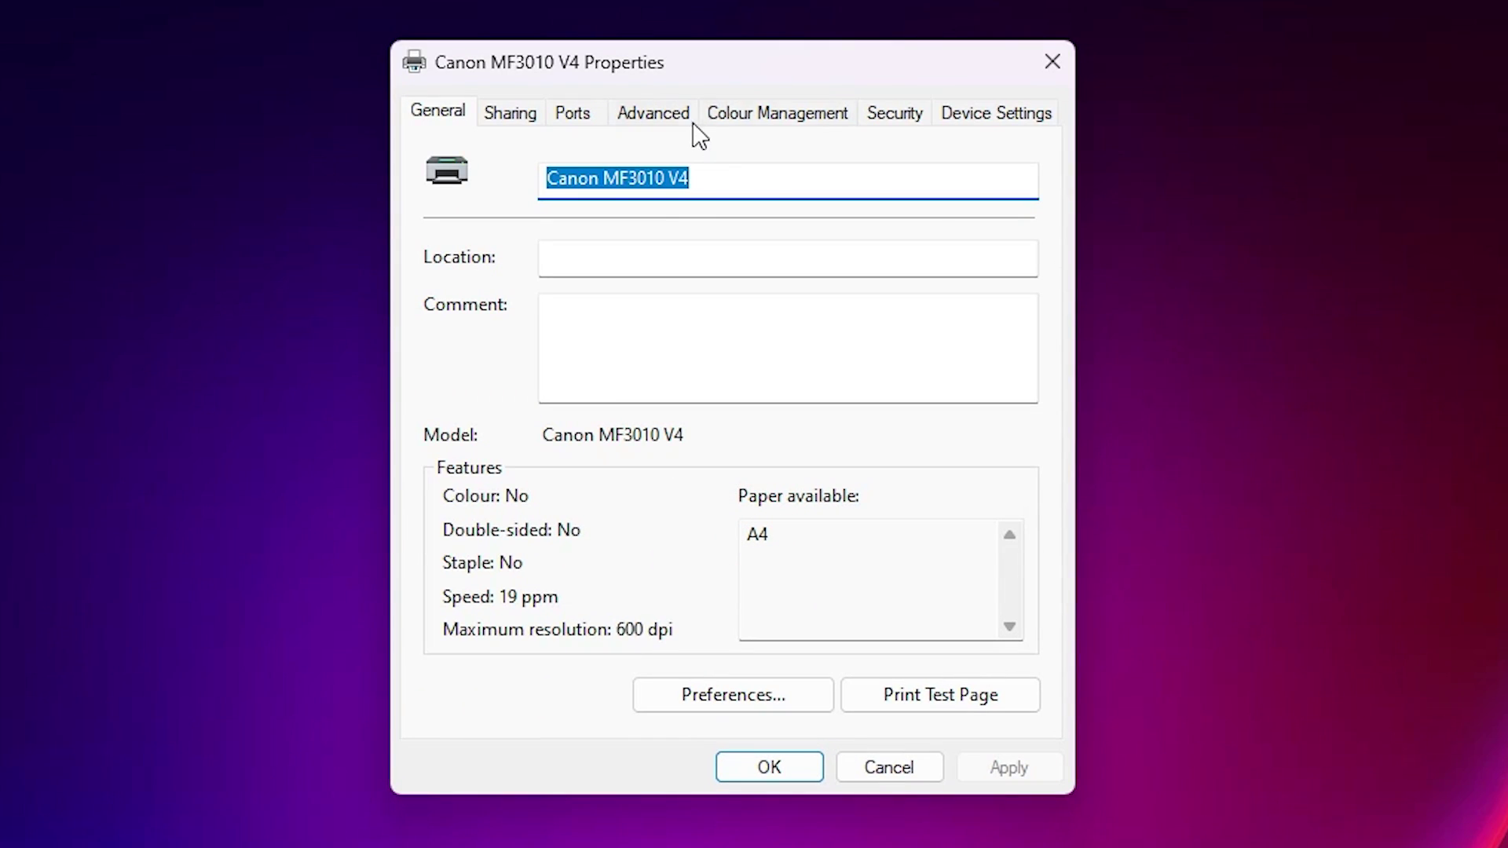
left_click(669, 114)
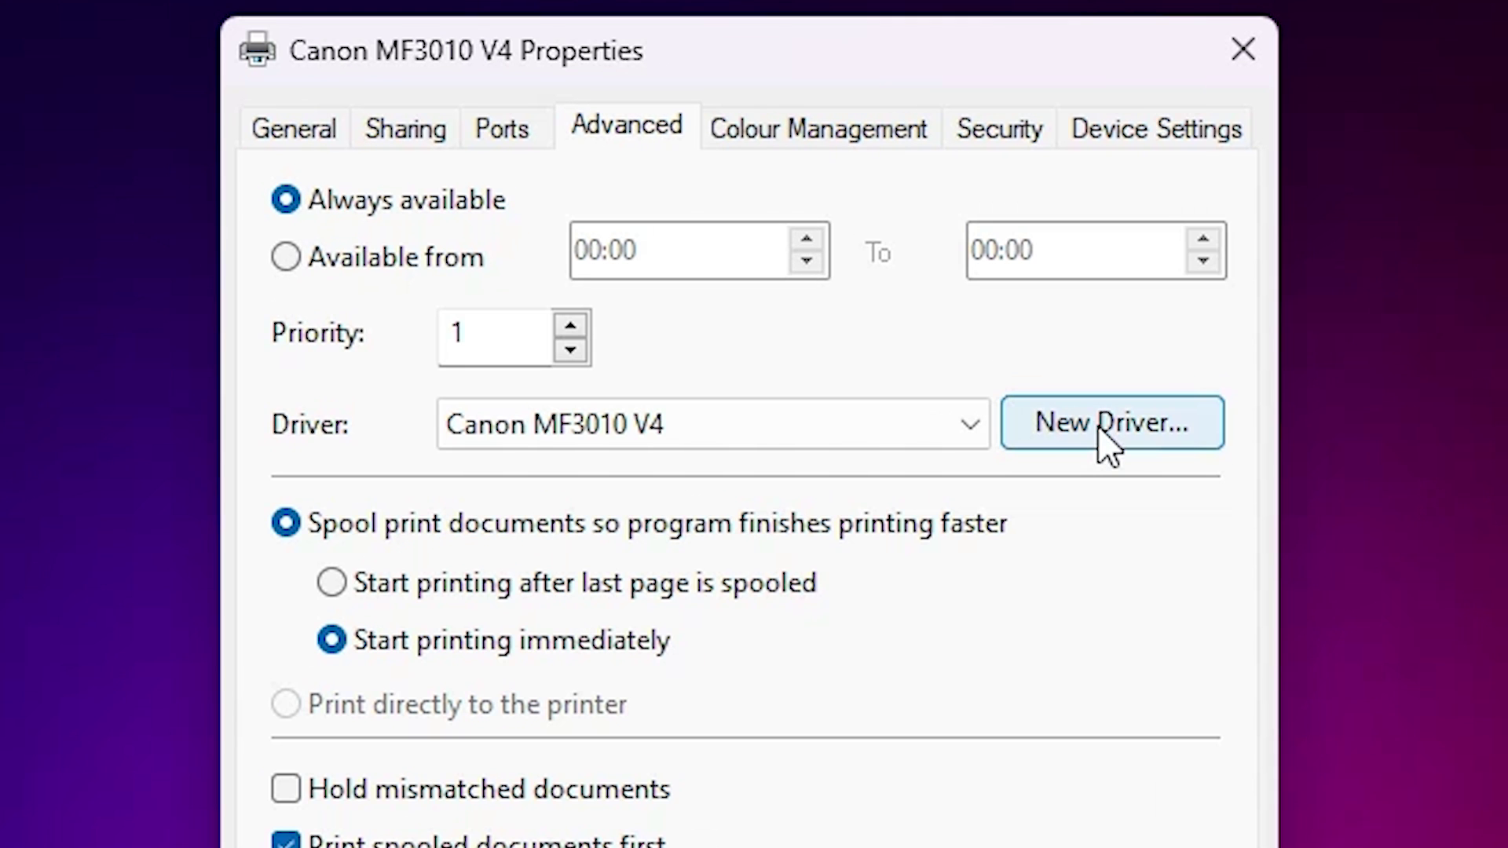
left_click(1099, 430)
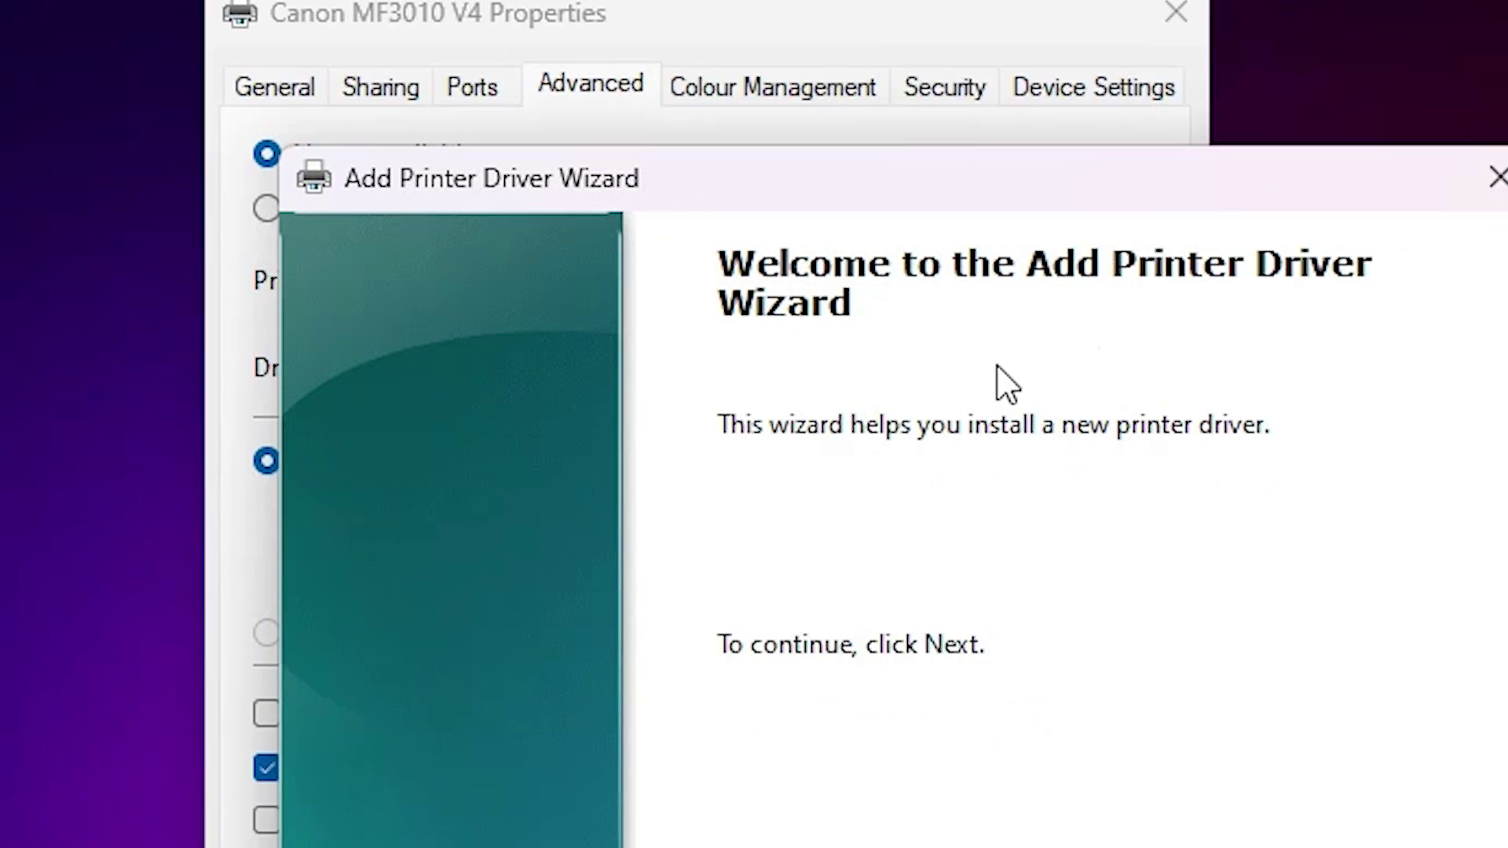
left_click(1048, 755)
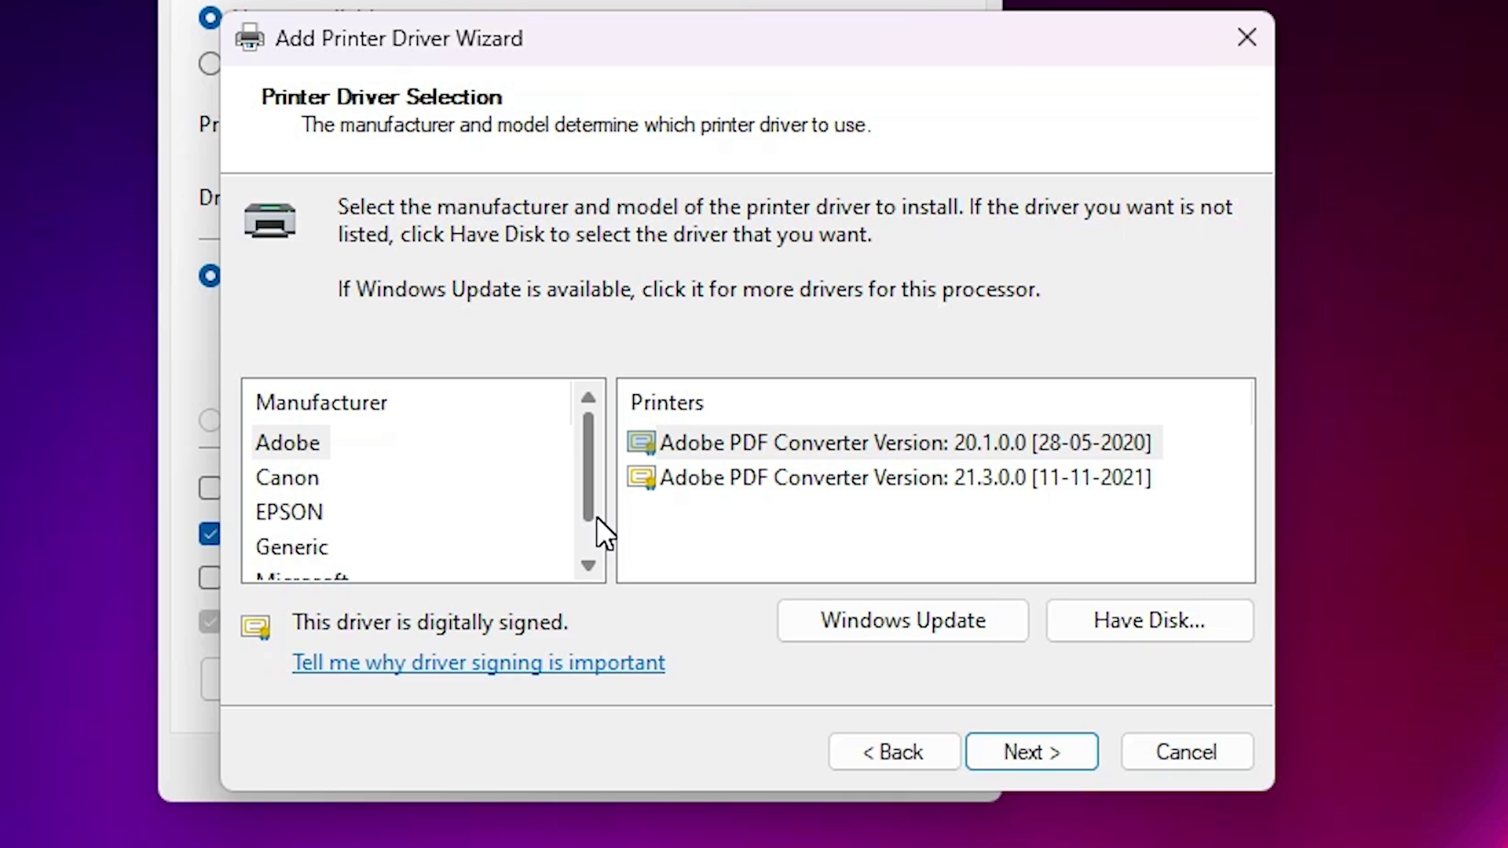
Select manufacturer Canon and the Canon MF3010 Version 30.88.0.0 [21-06-2023] driver
left_click_drag(591, 496, 605, 418)
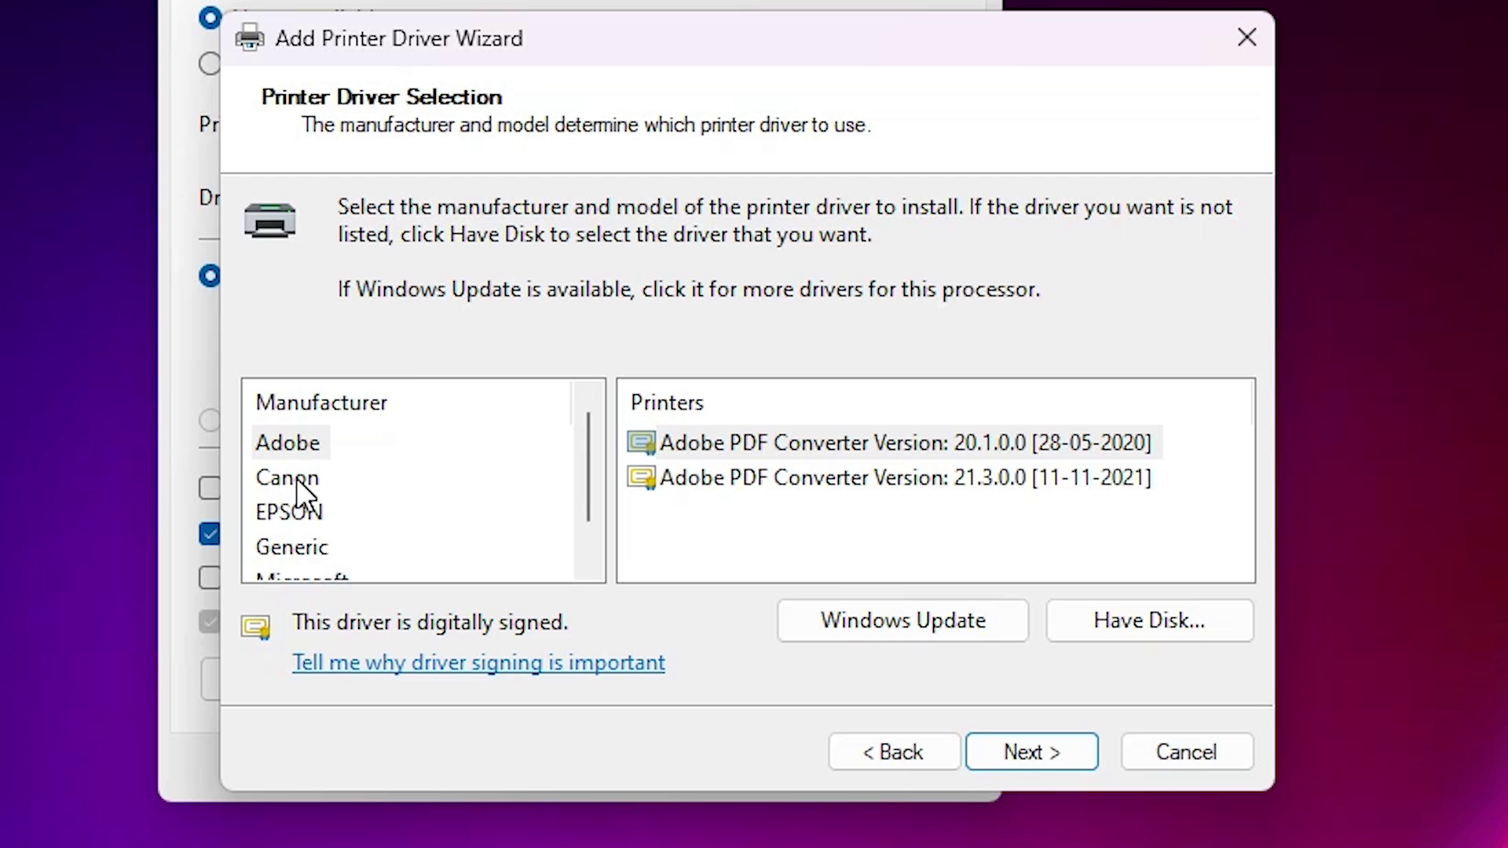
scroll(303, 495, "down", 1)
scroll(369, 514, "up", 1)
left_click(281, 520)
left_click(294, 477)
left_click_drag(1237, 425, 1214, 497)
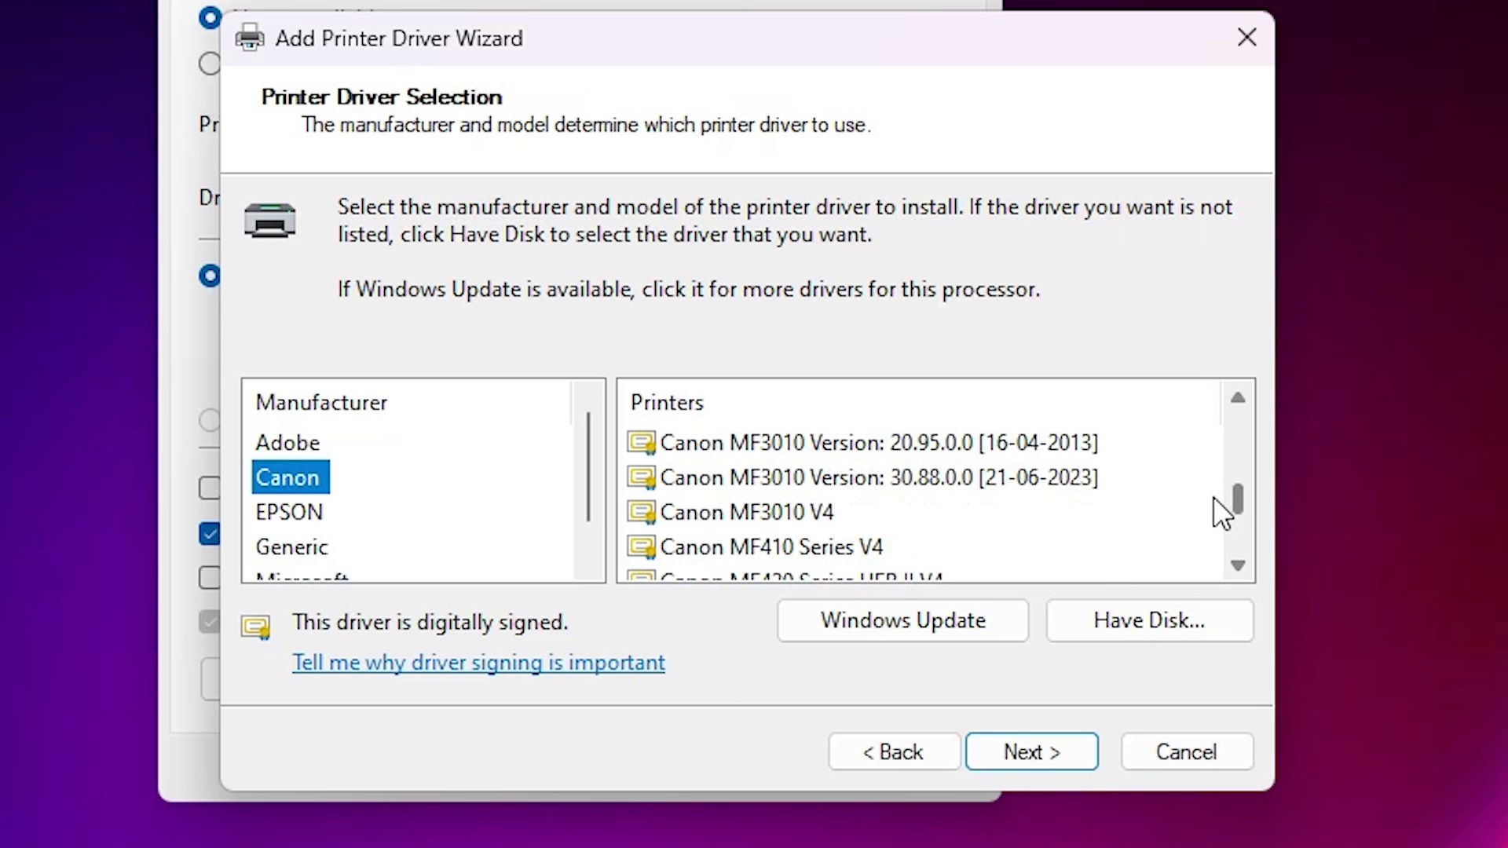
left_click(746, 514)
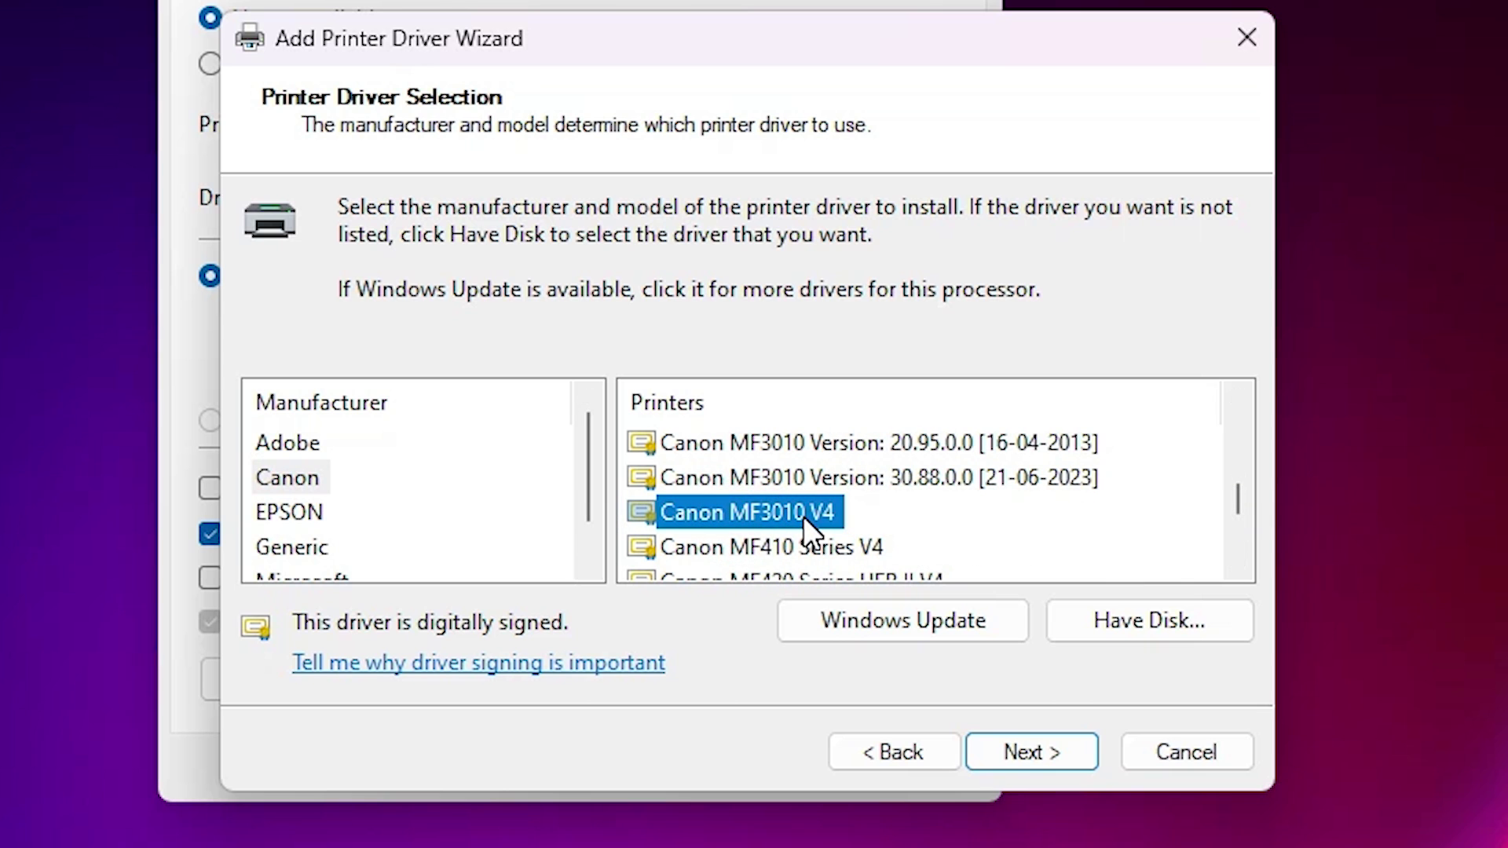
left_click(899, 480)
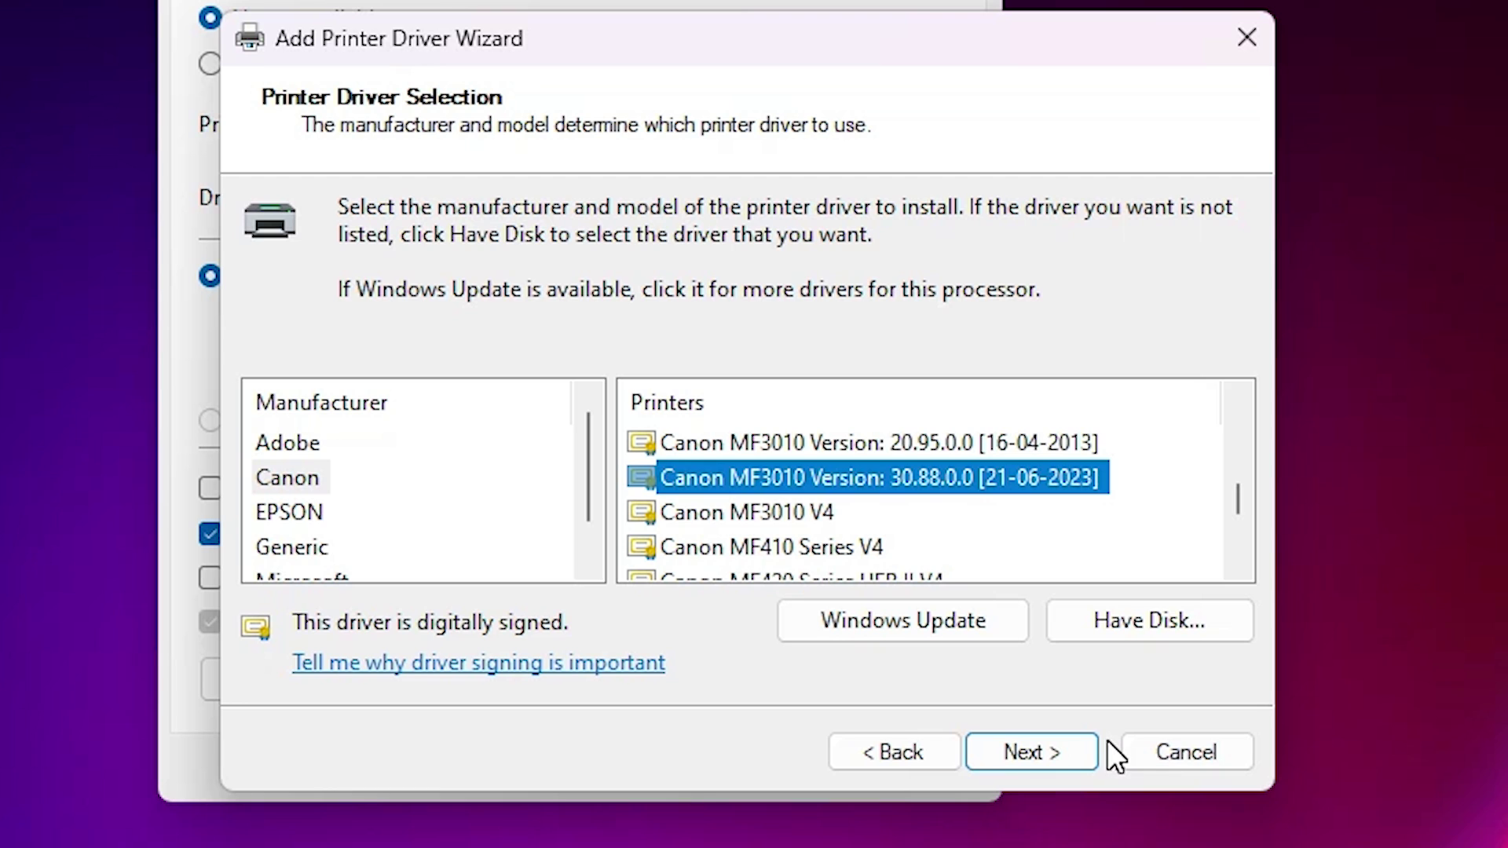
Use Have Disk to browse to Desktop > UFRIILT_Driver_V3088_64 > Driver
left_click(1195, 624)
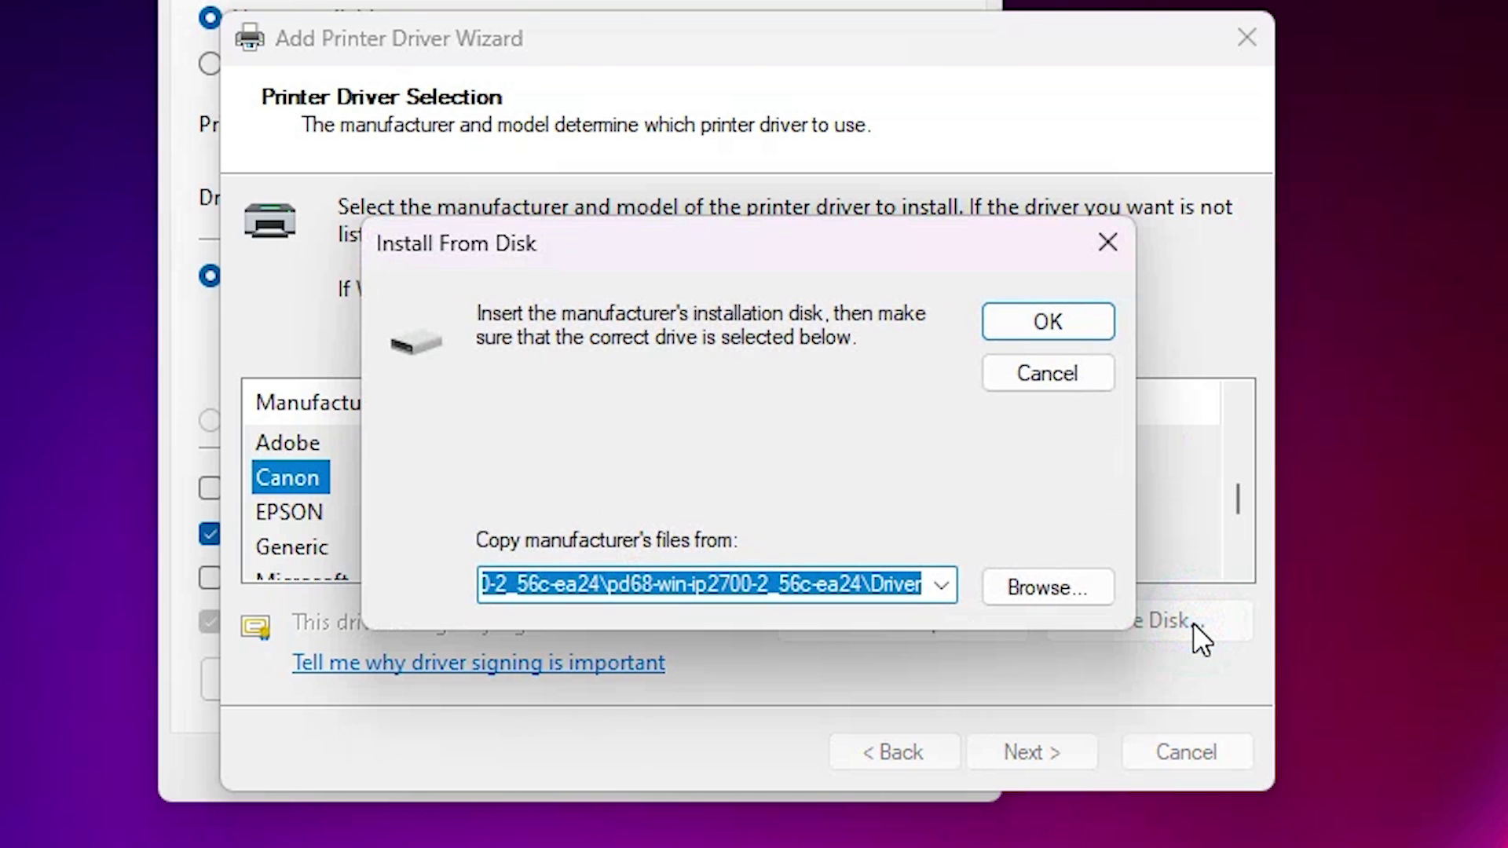
left_click(993, 585)
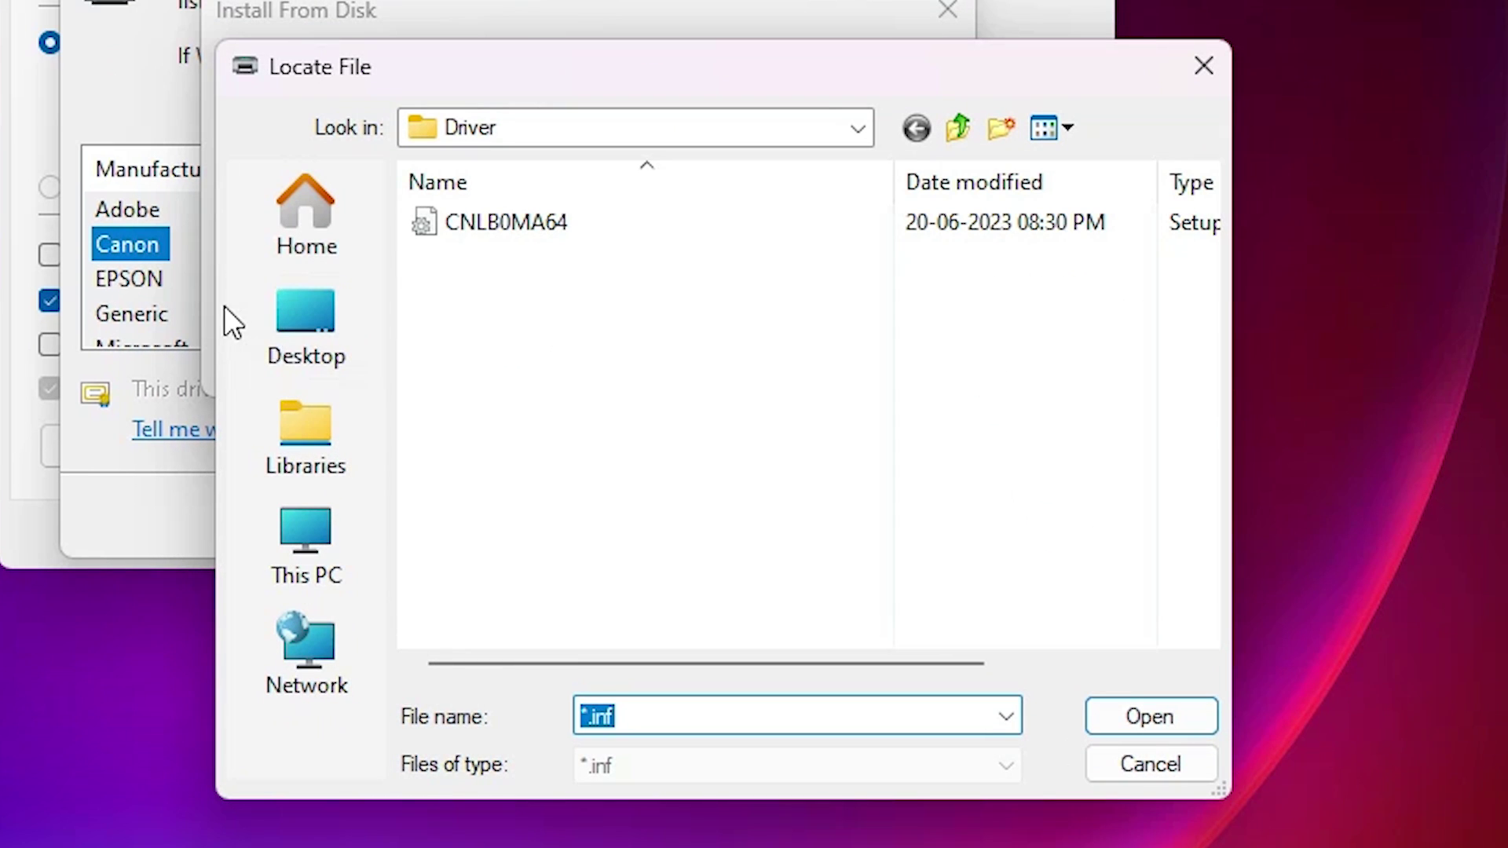
left_click(397, 558)
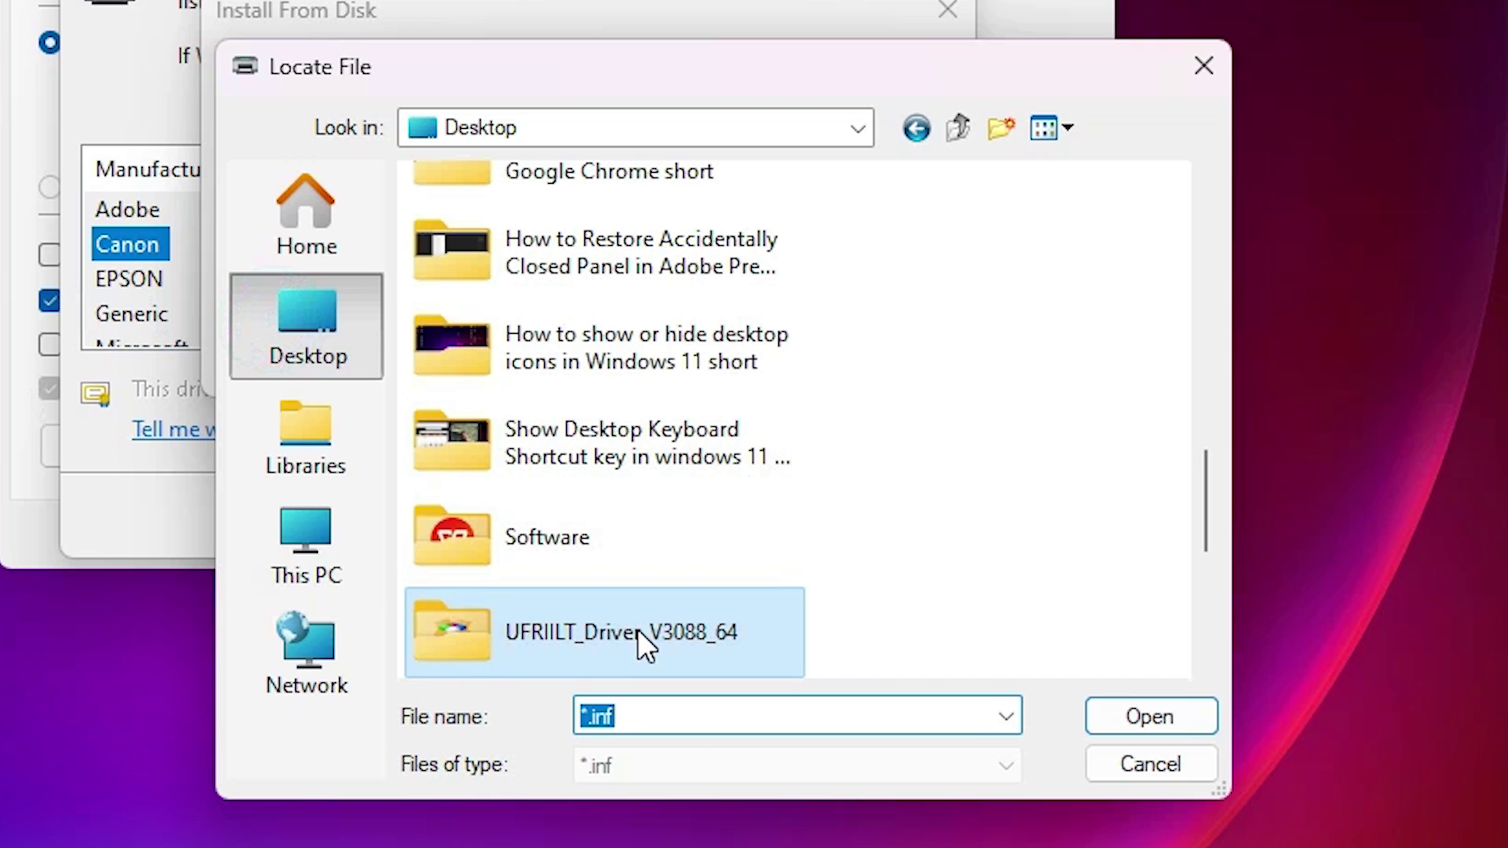
double_click(633, 629)
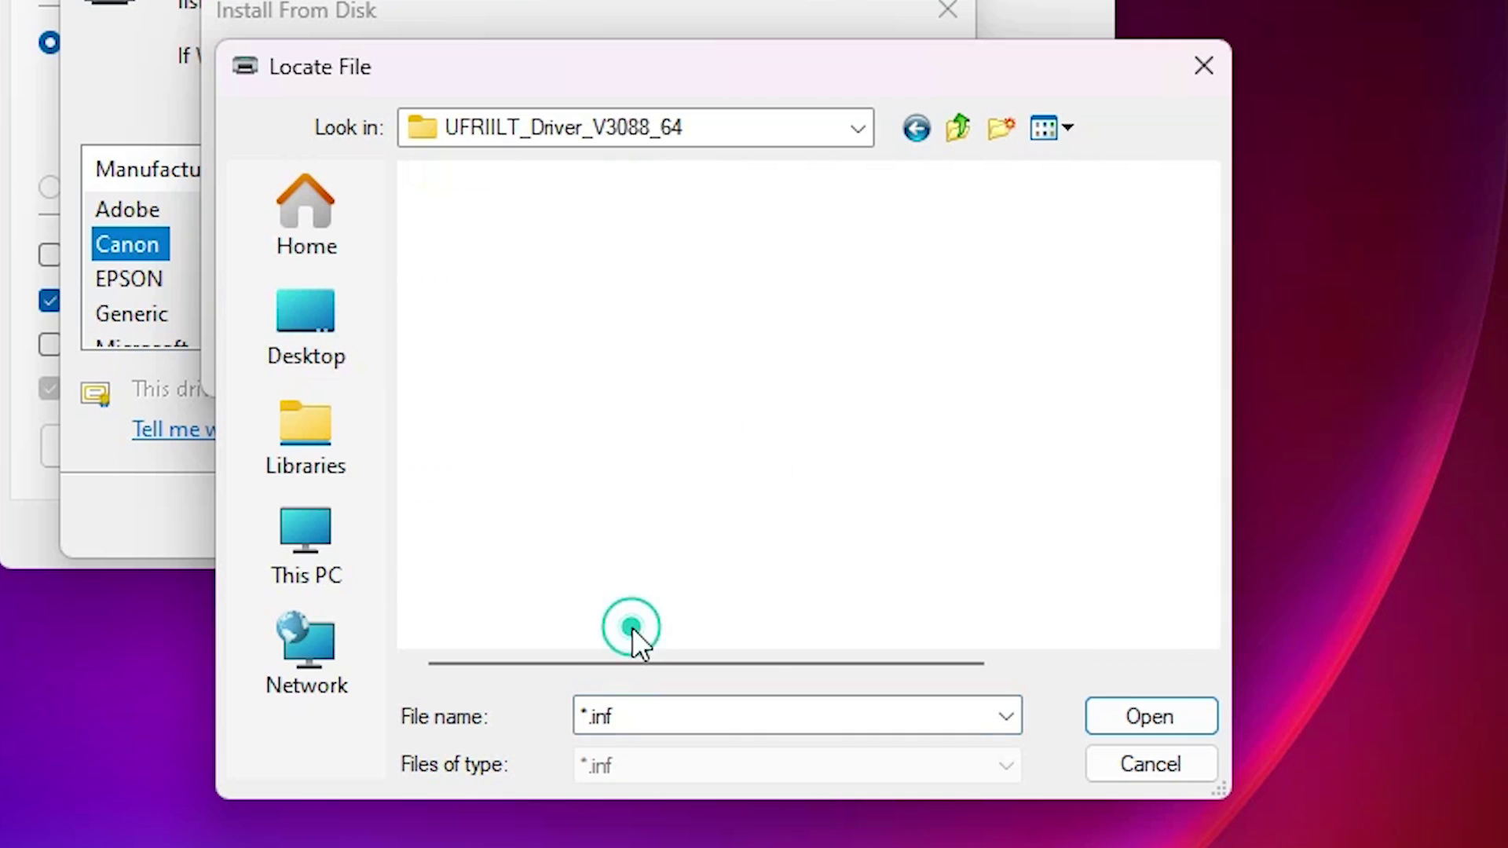
left_click(472, 216)
double_click(473, 220)
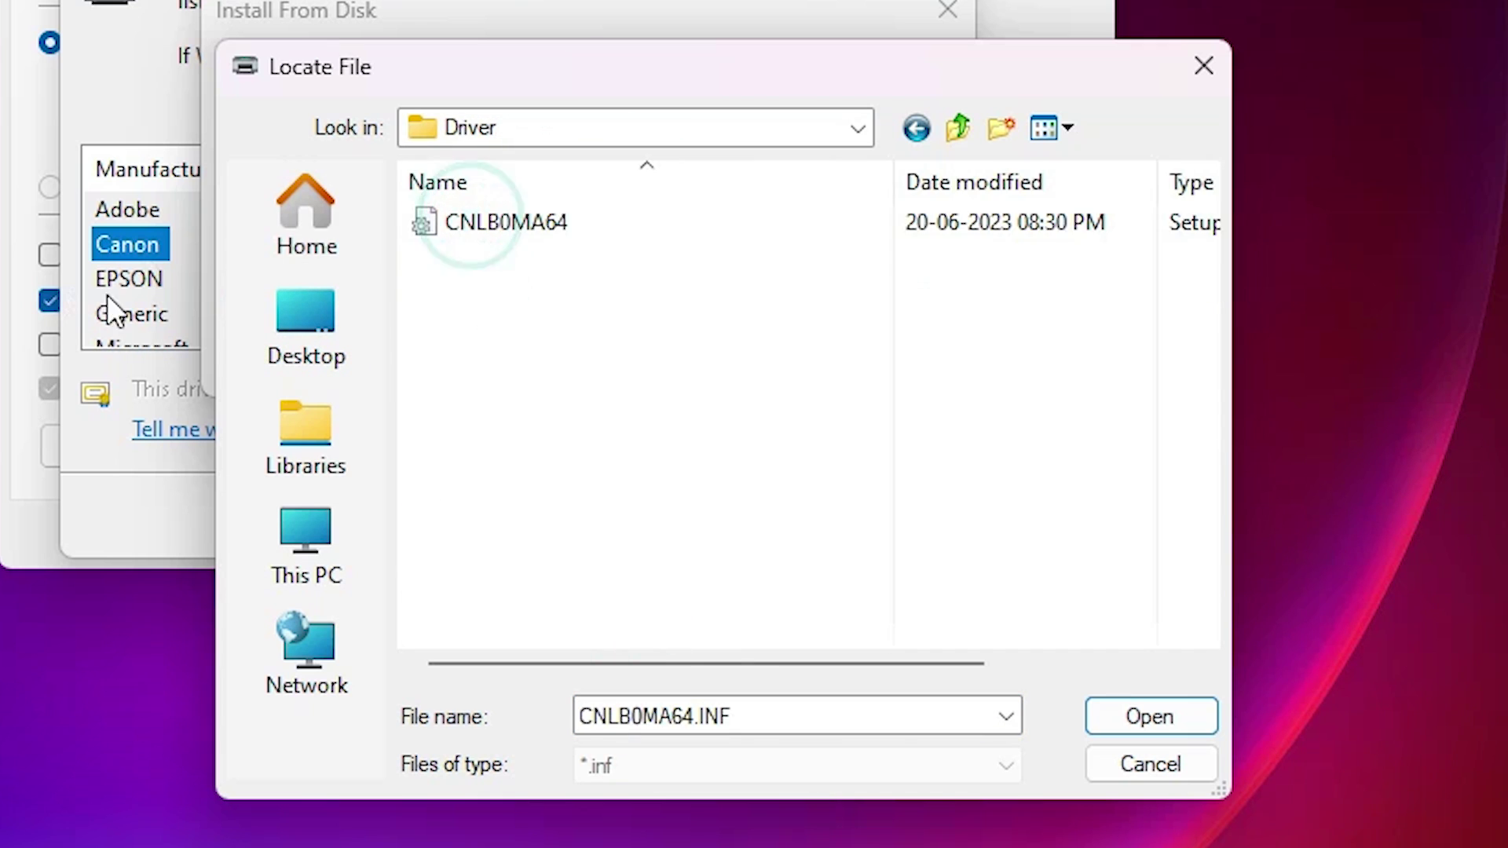
Choose the CNLB0MA64 file as the driver source and load its printer models
left_click(517, 222)
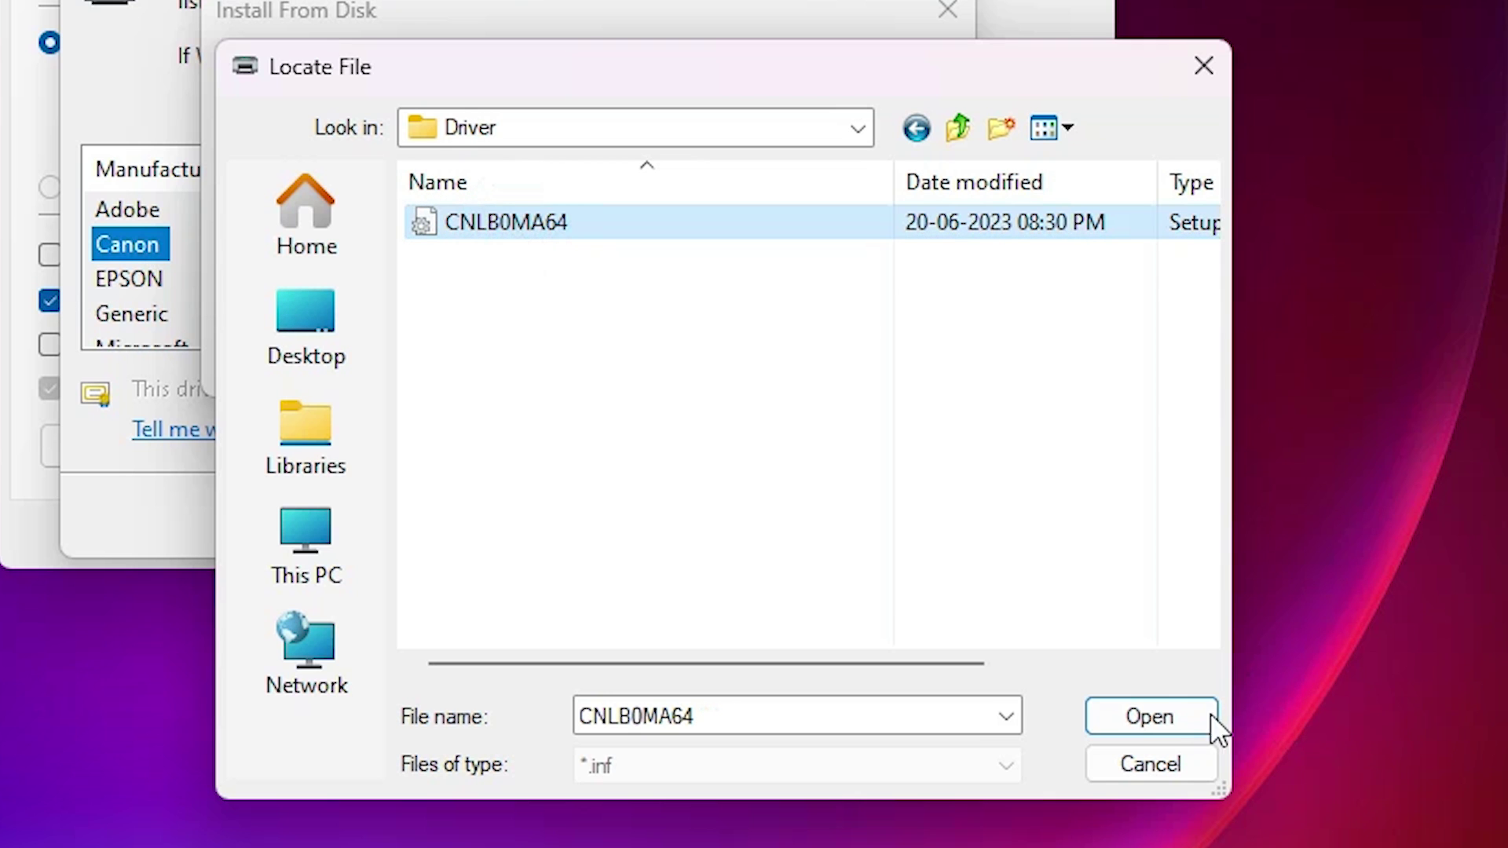
left_click(958, 129)
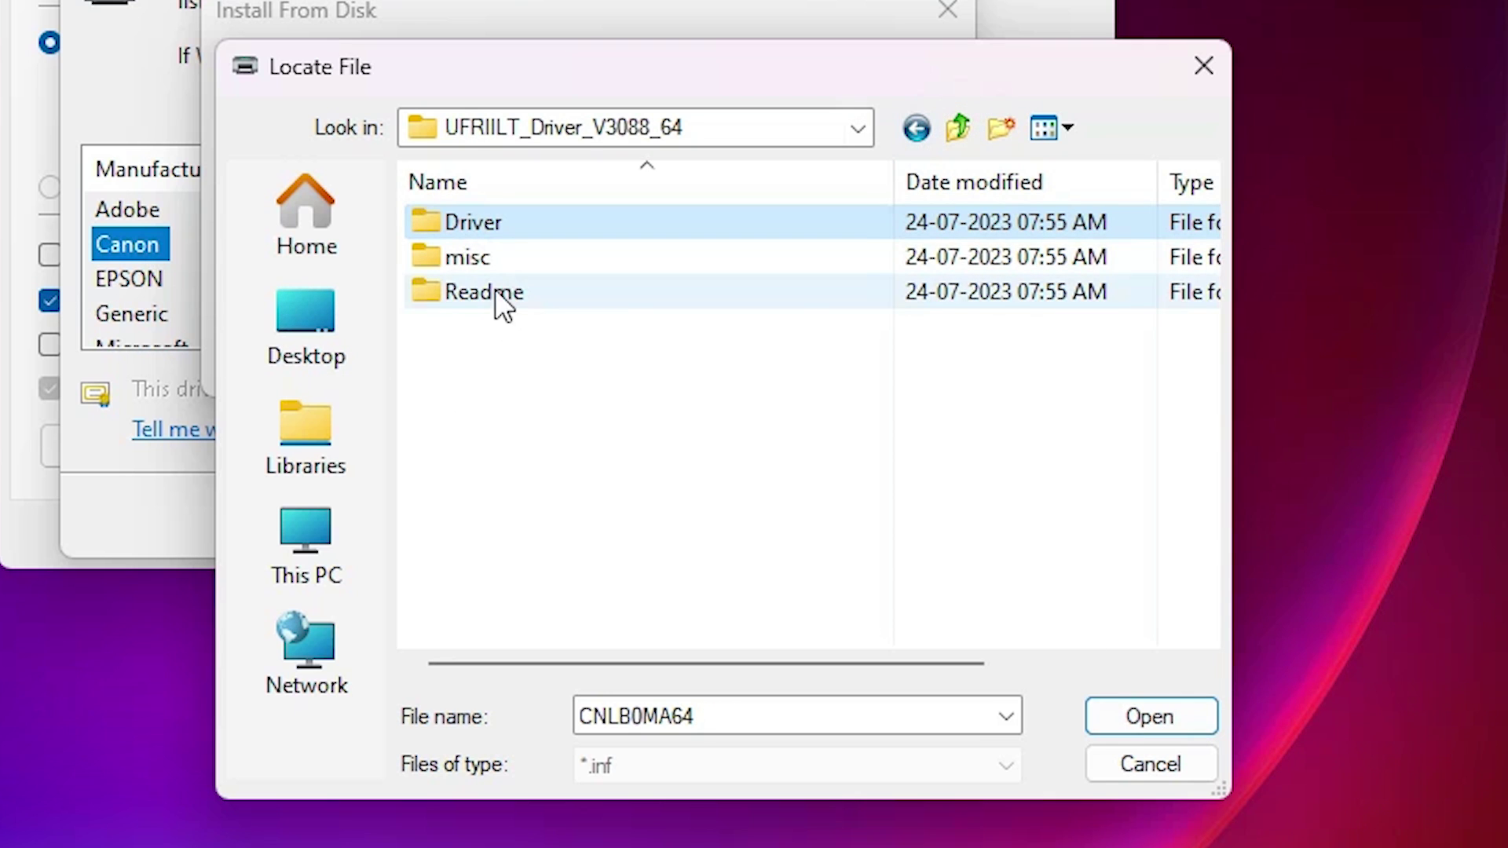
double_click(487, 209)
left_click(484, 212)
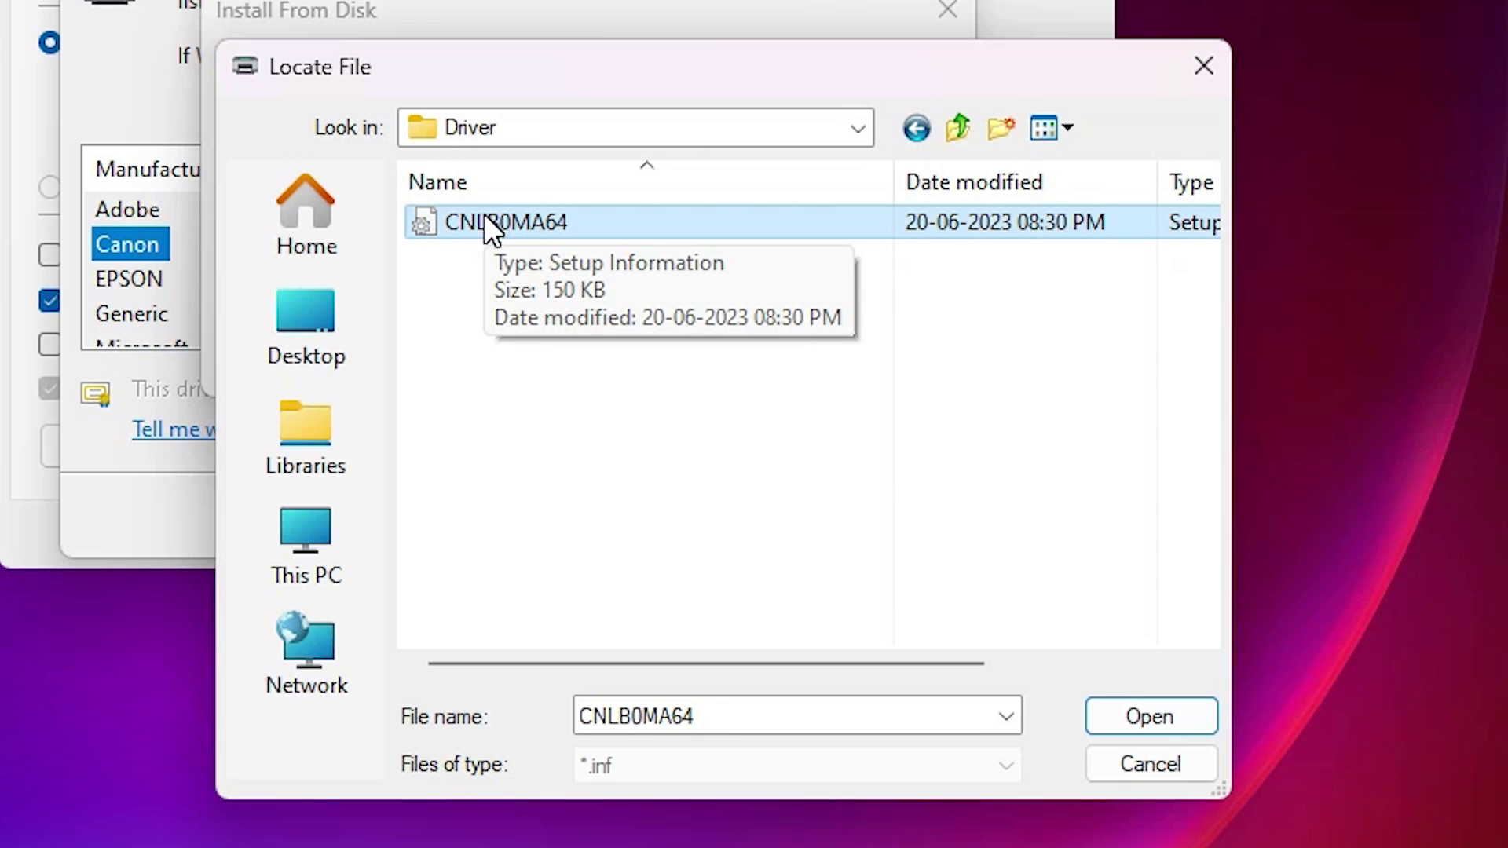
left_click(1150, 718)
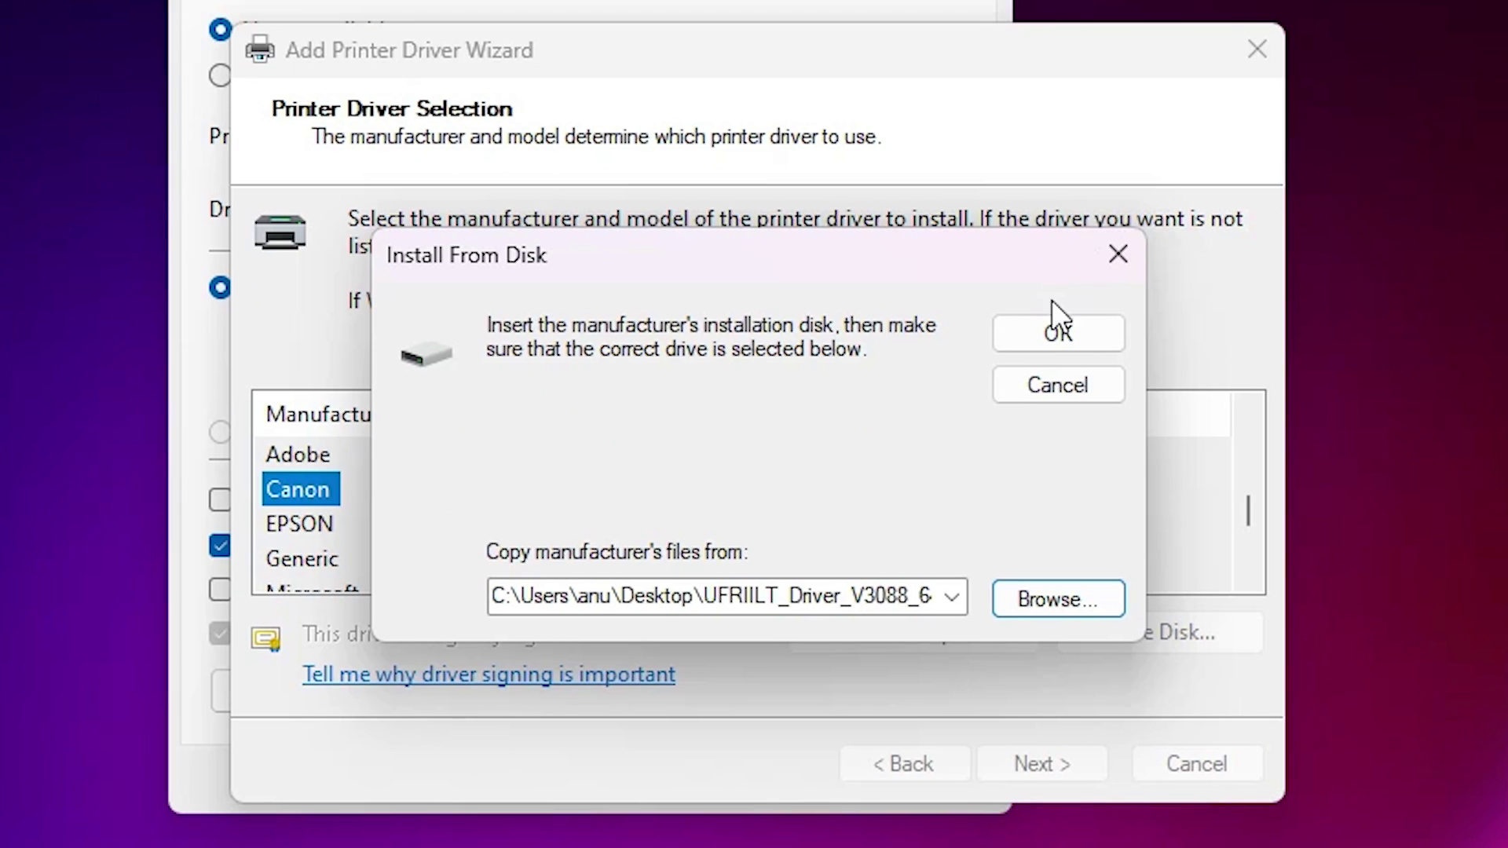
left_click(1057, 330)
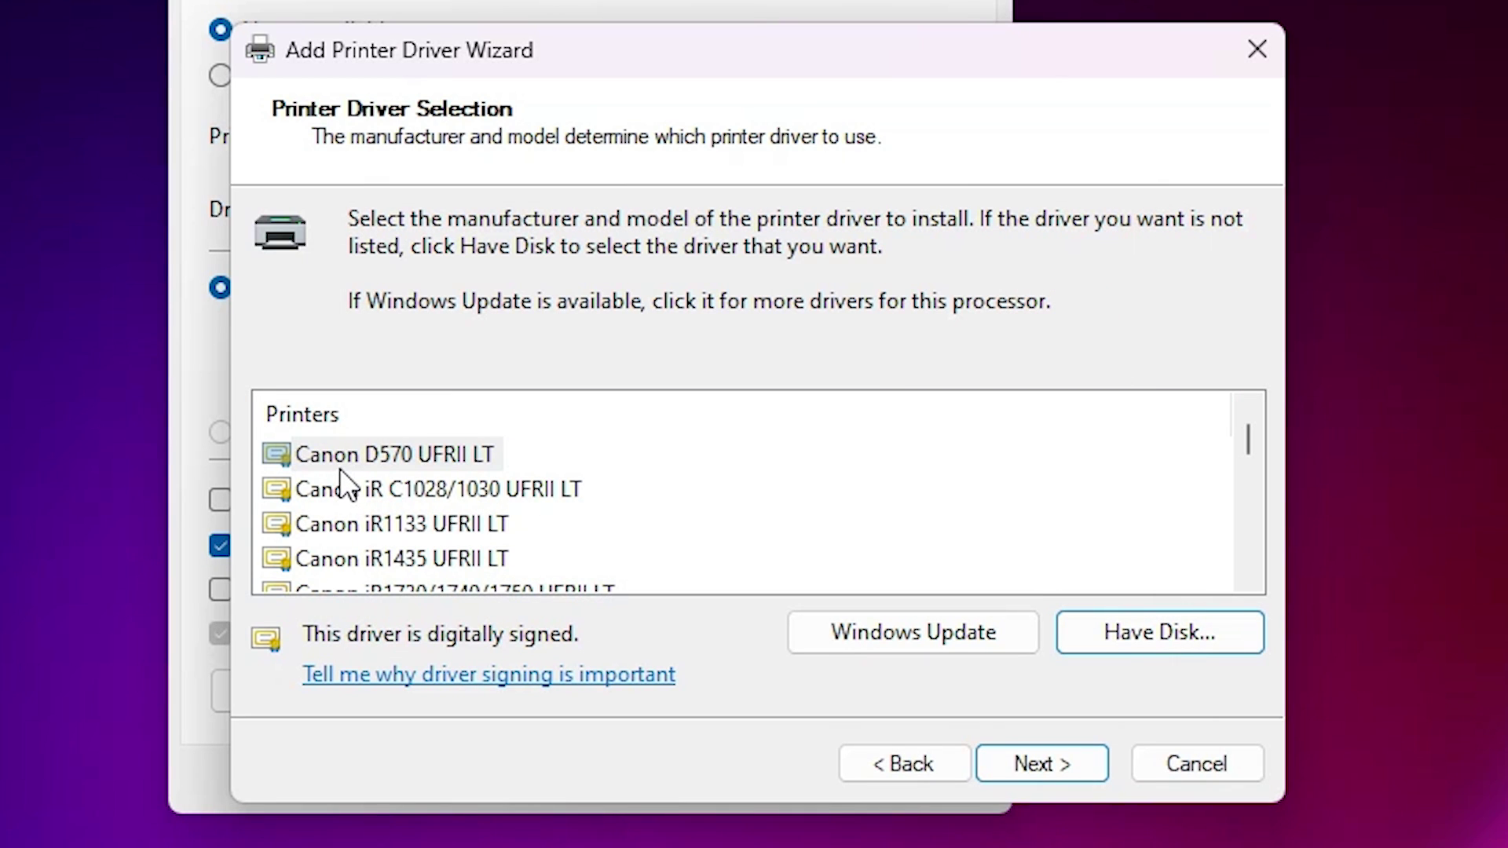
Install the Canon MF3010 driver through the wizard and apply it in the printer's Properties
scroll(364, 432, "down", 15)
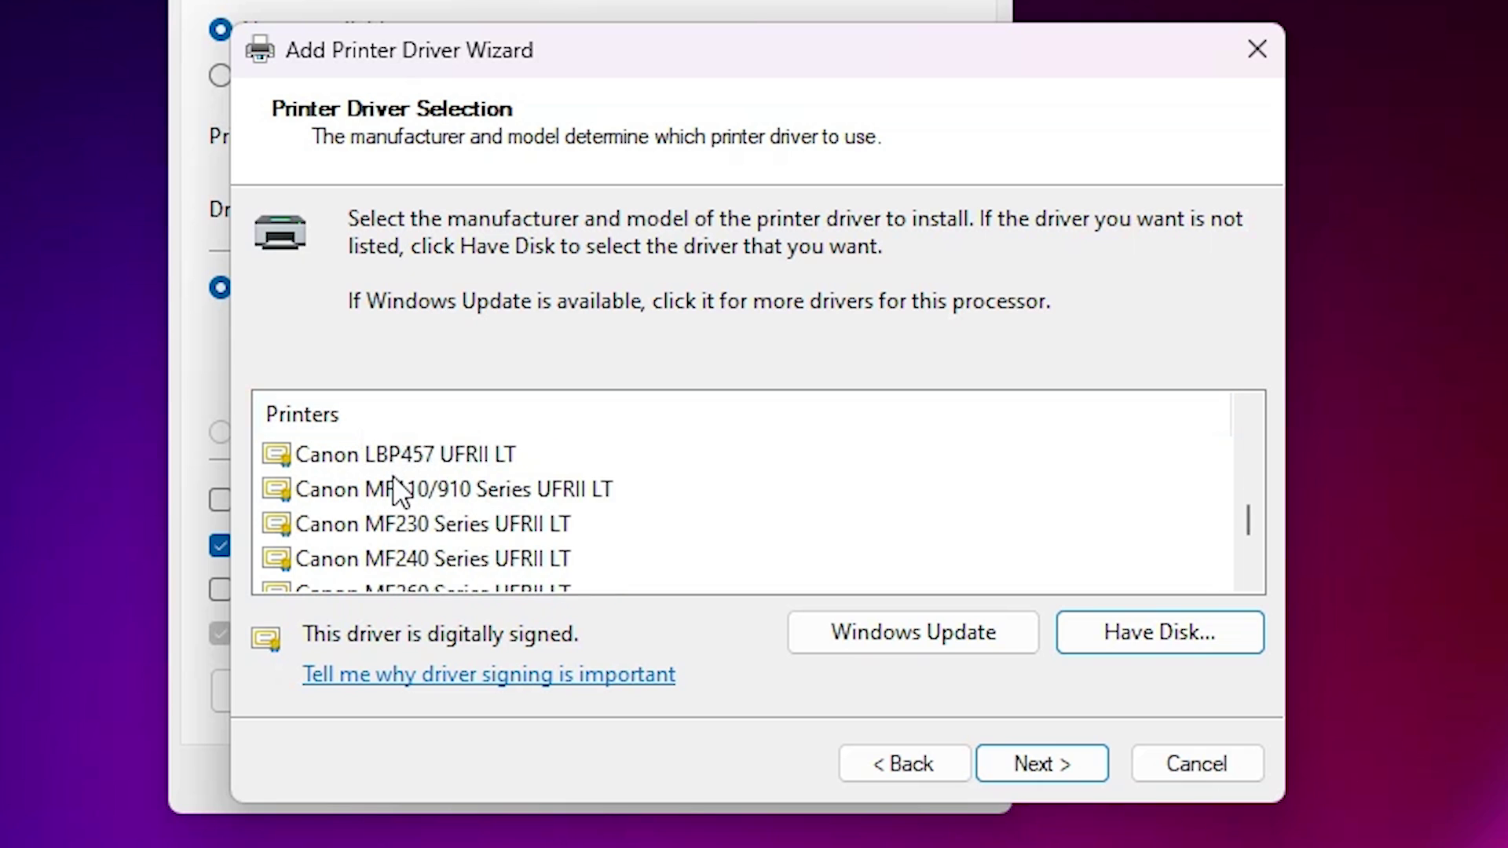
scroll(399, 499, "up", 1)
left_click(388, 554)
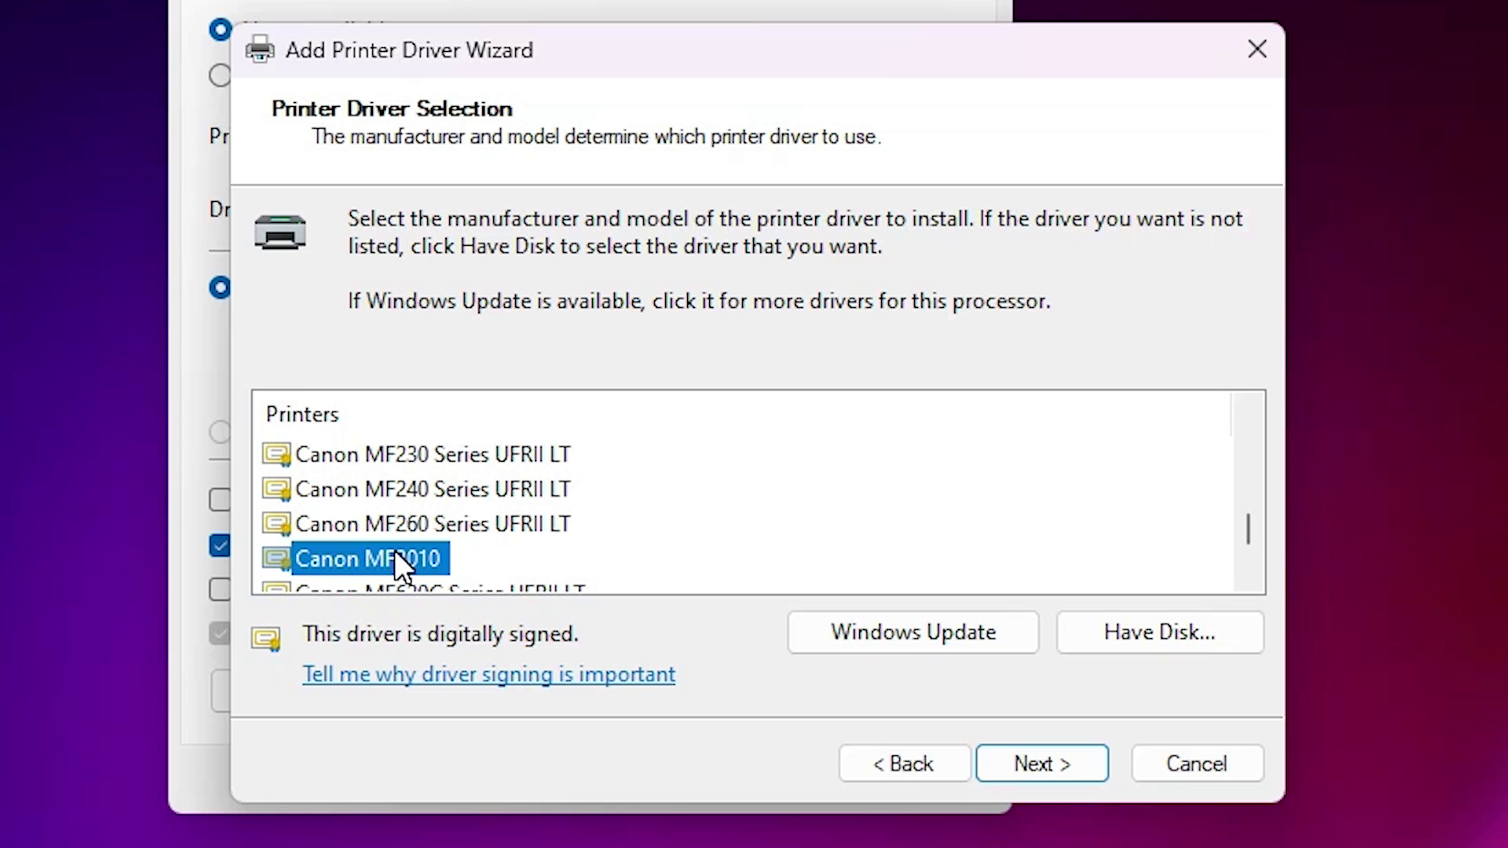
left_click(1047, 778)
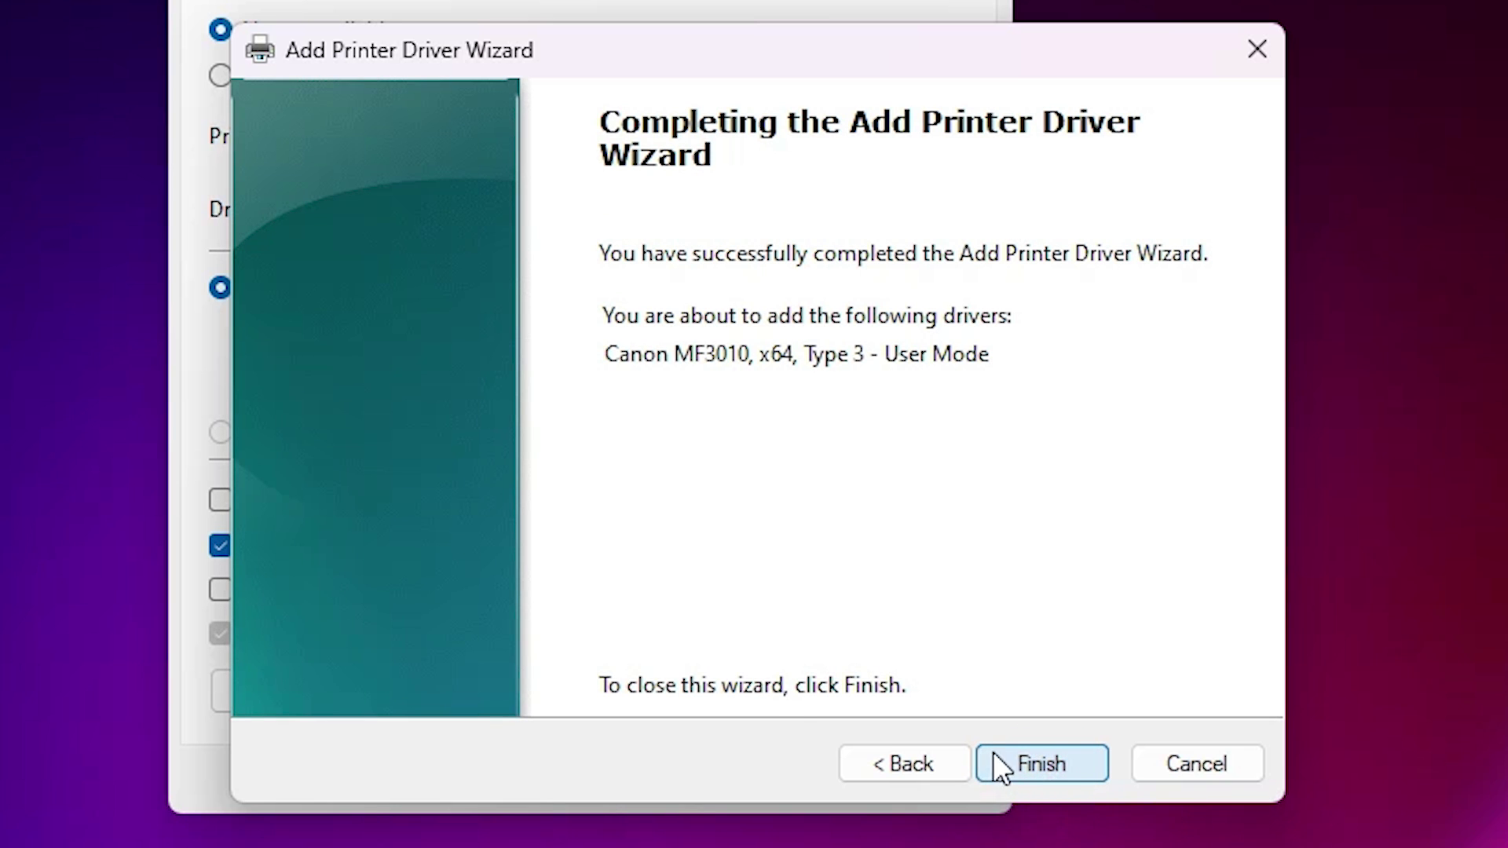
left_click(1079, 775)
left_click(927, 780)
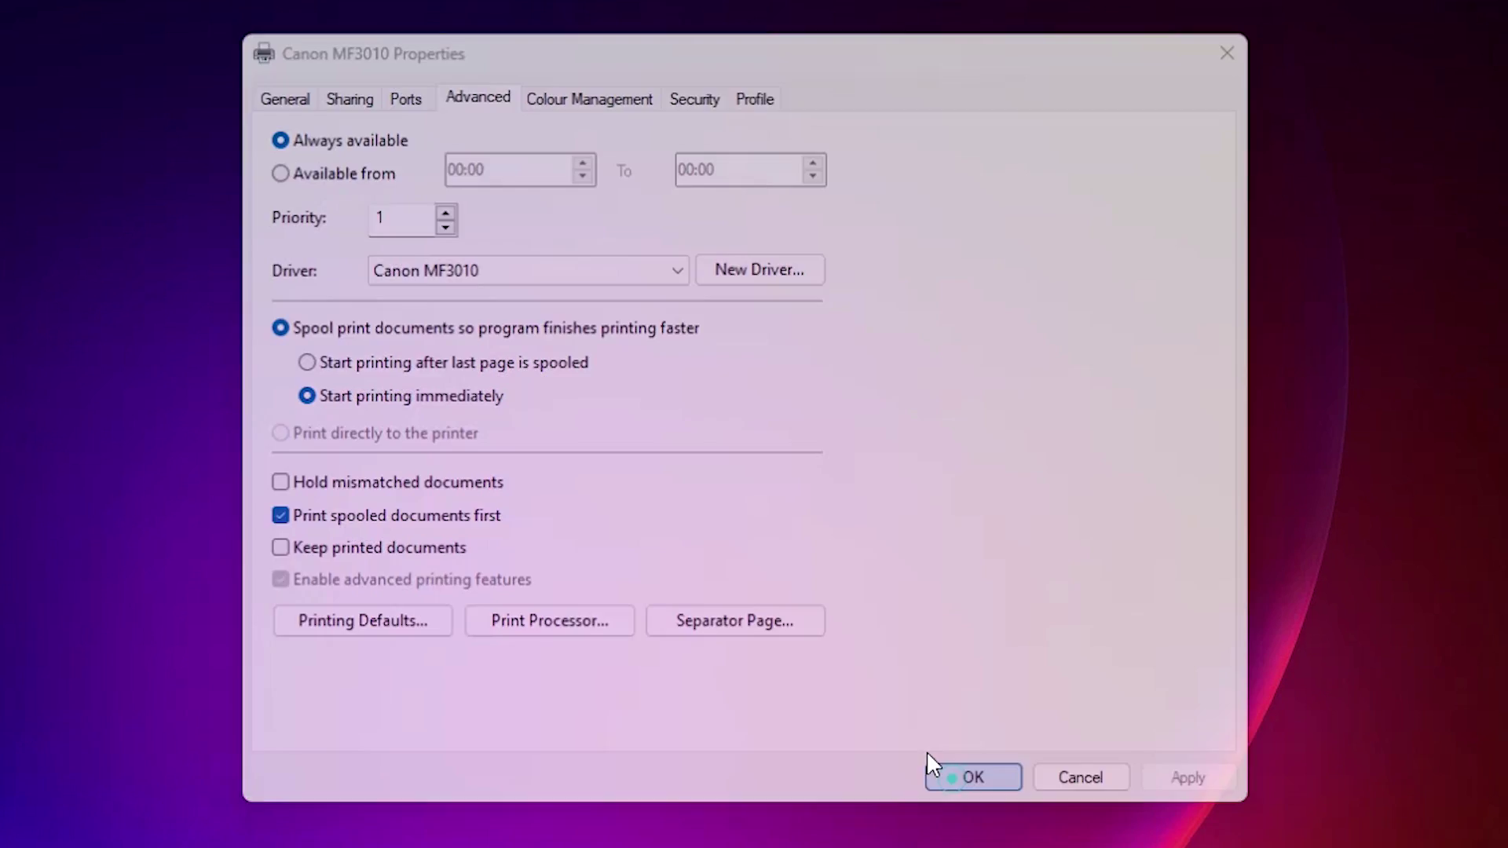
left_click(930, 764)
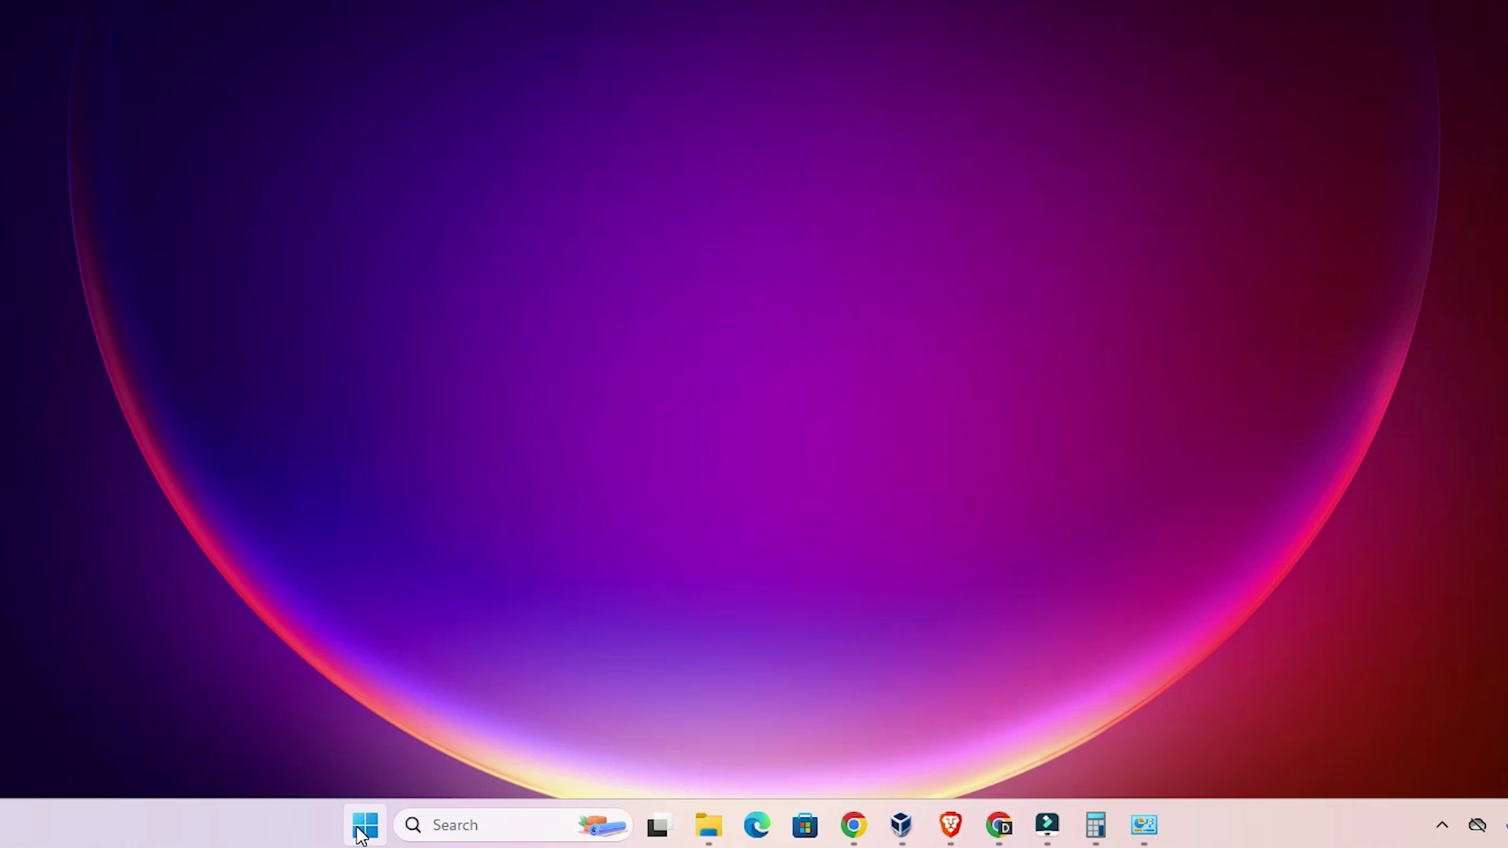
Launch Adobe Photoshop 2024 and open the recent grey-studio portrait of a young woman
left_click(360, 834)
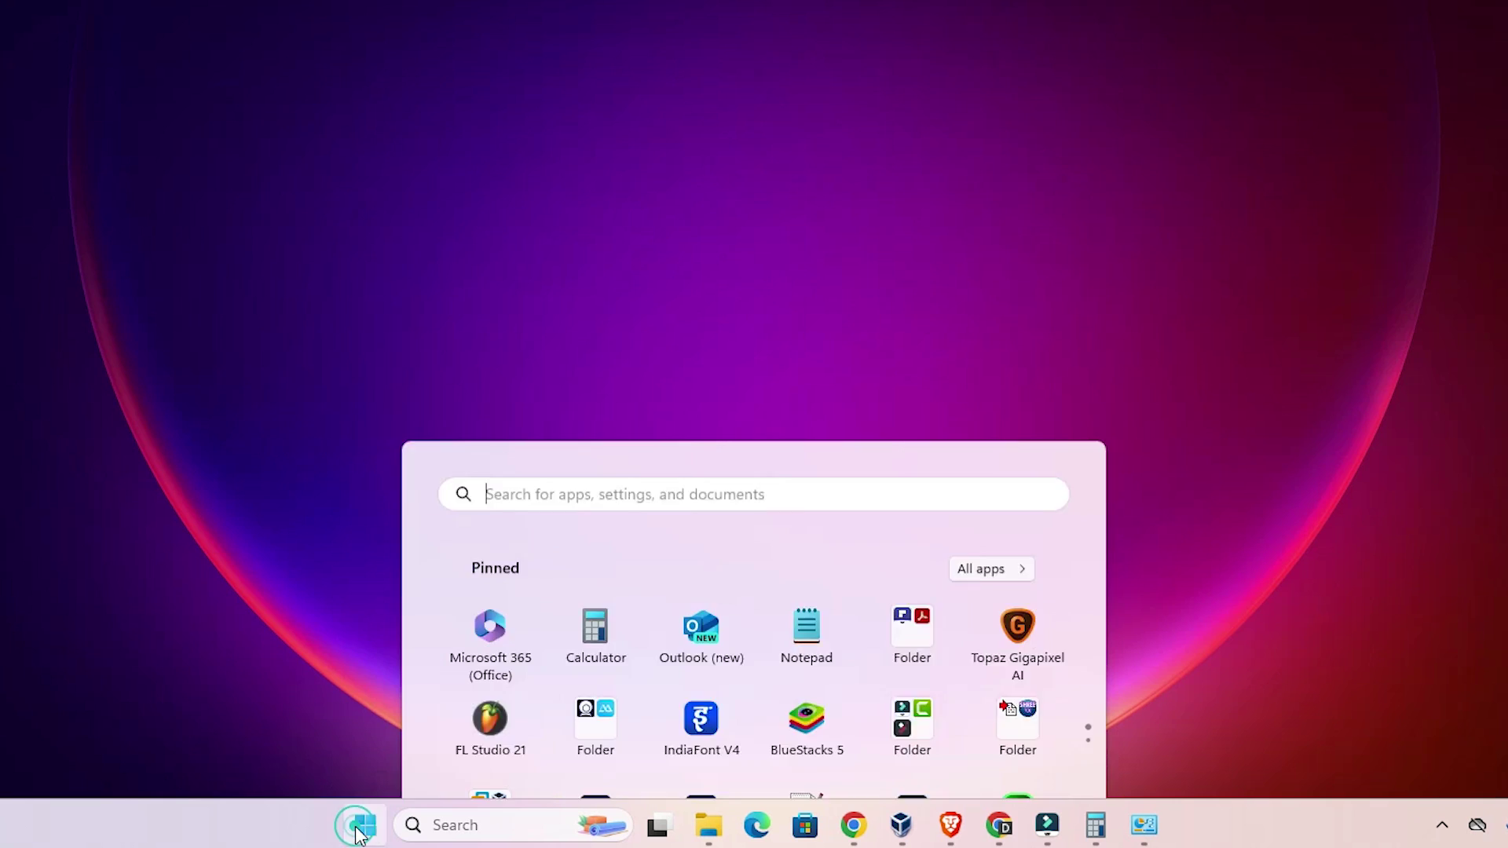
left_click(931, 410)
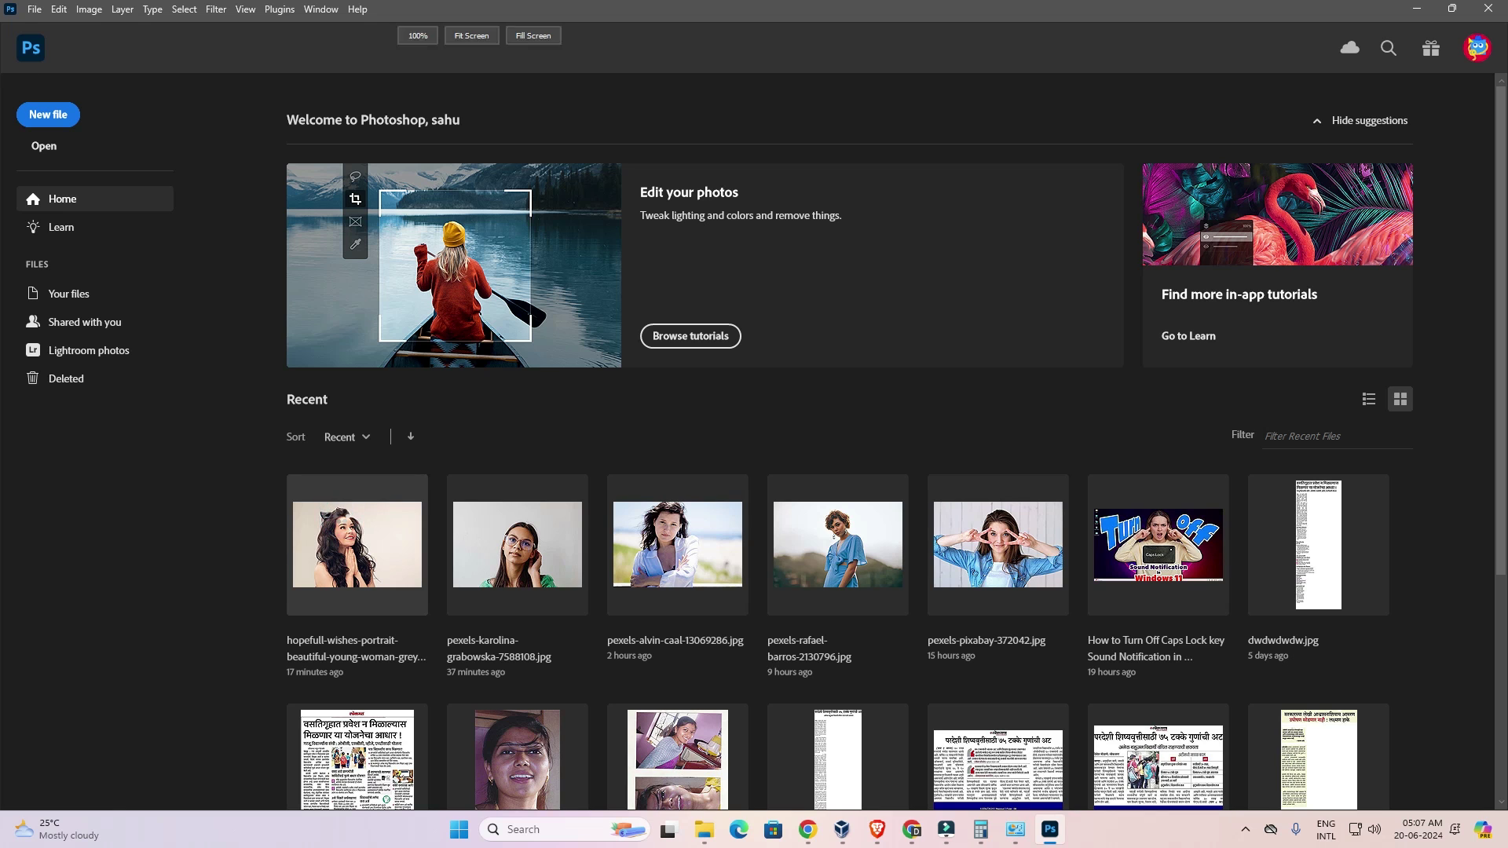
left_click(340, 511)
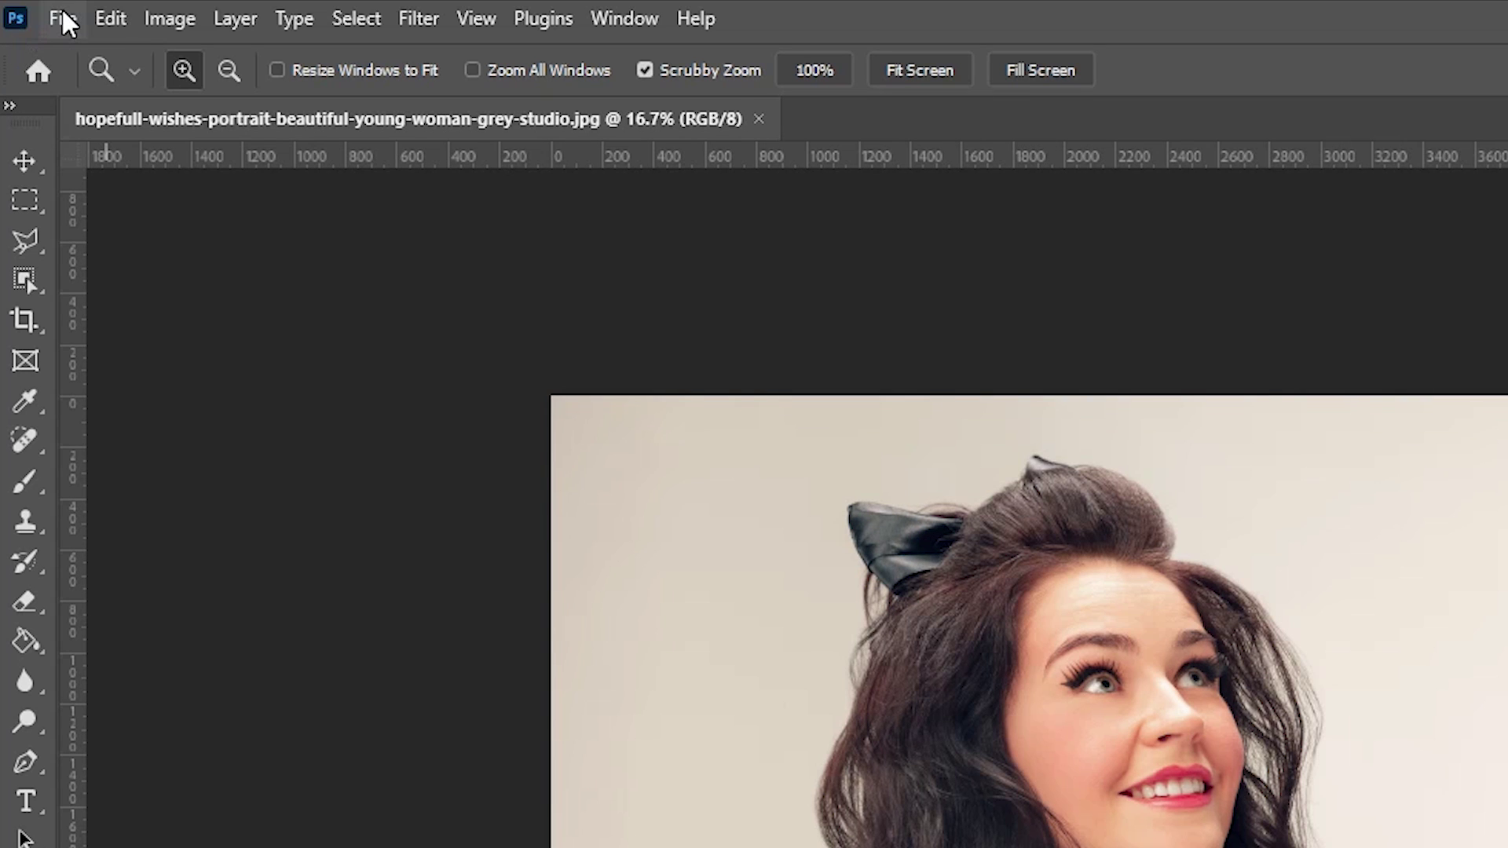
Print the portrait with Canon MF3010 as the printer and open its Print Settings
left_click(63, 15)
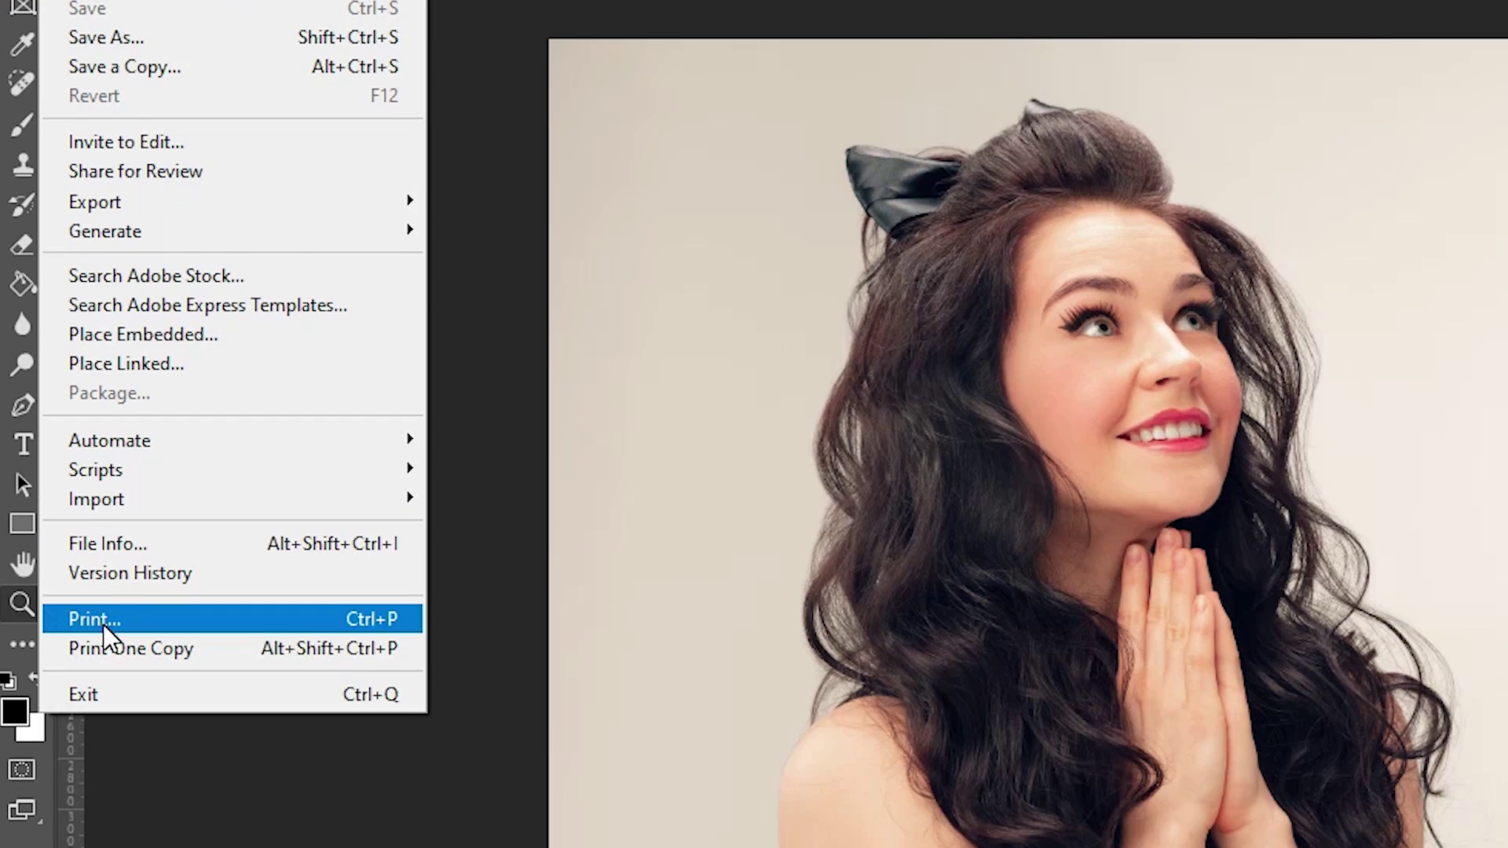
left_click(102, 623)
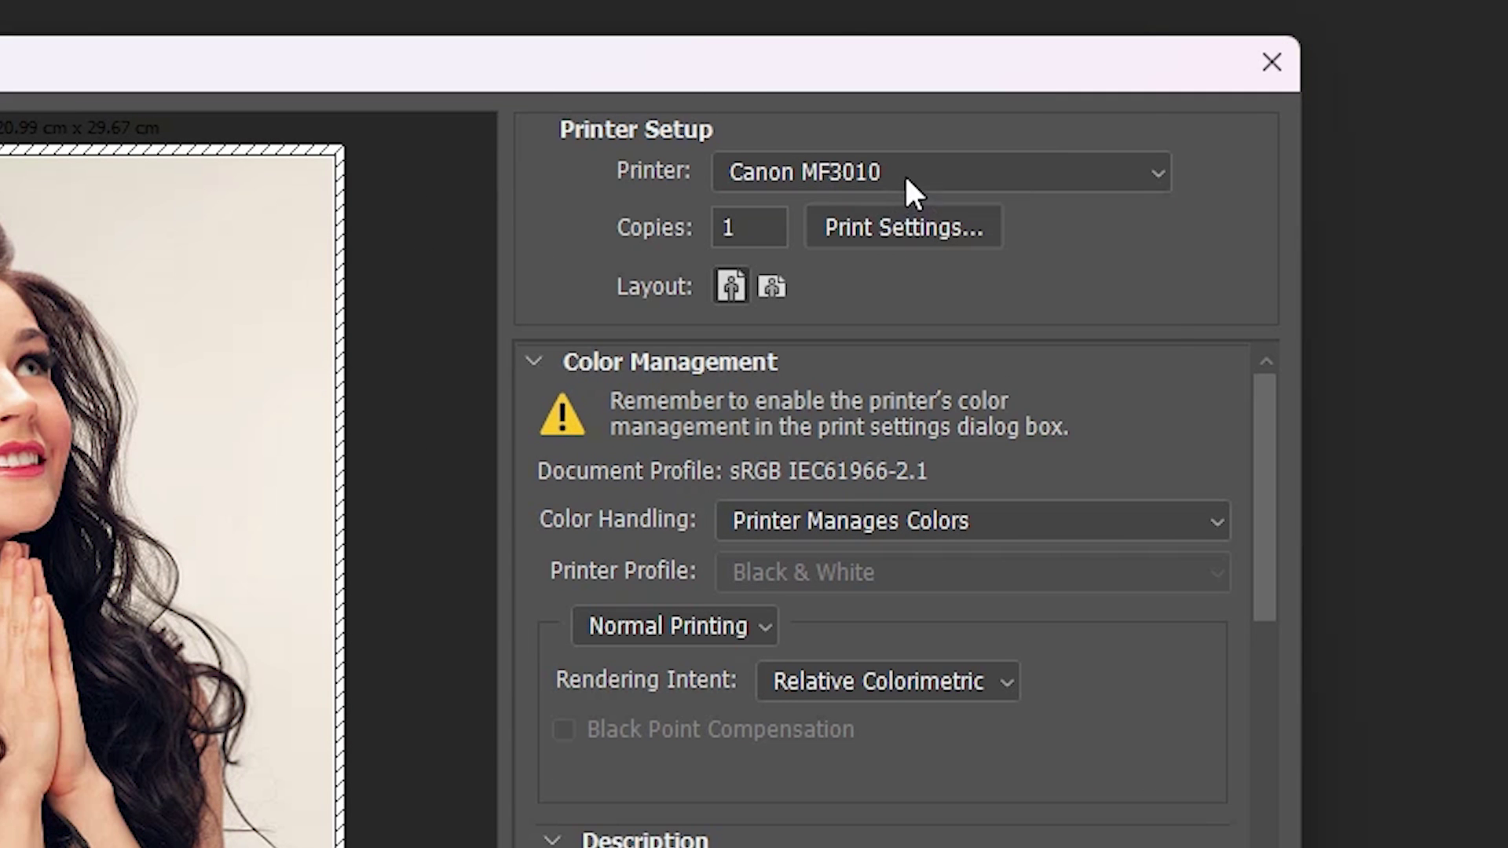
left_click(907, 176)
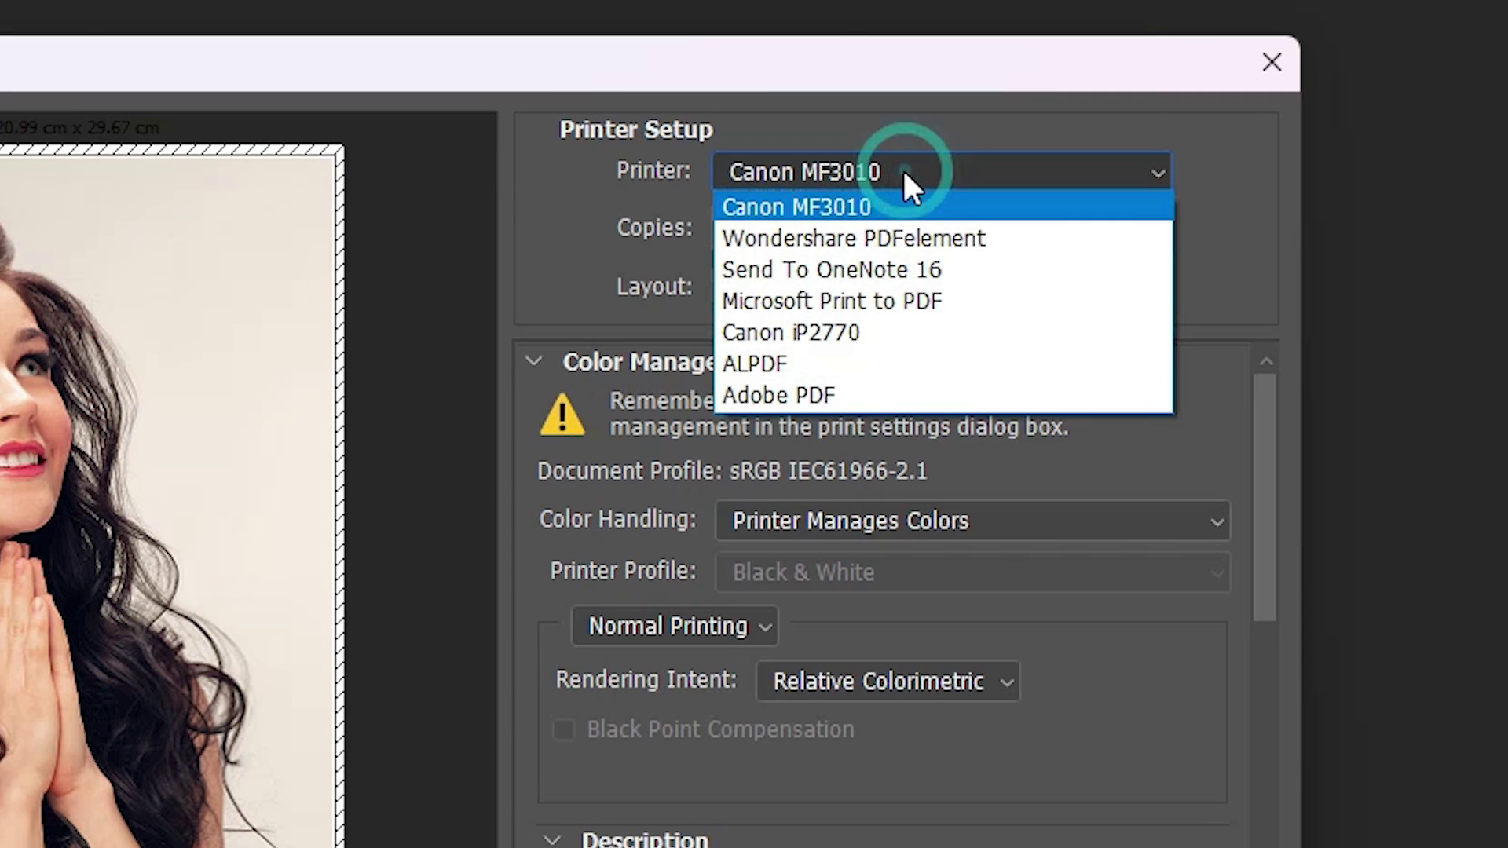
left_click(842, 208)
left_click(951, 231)
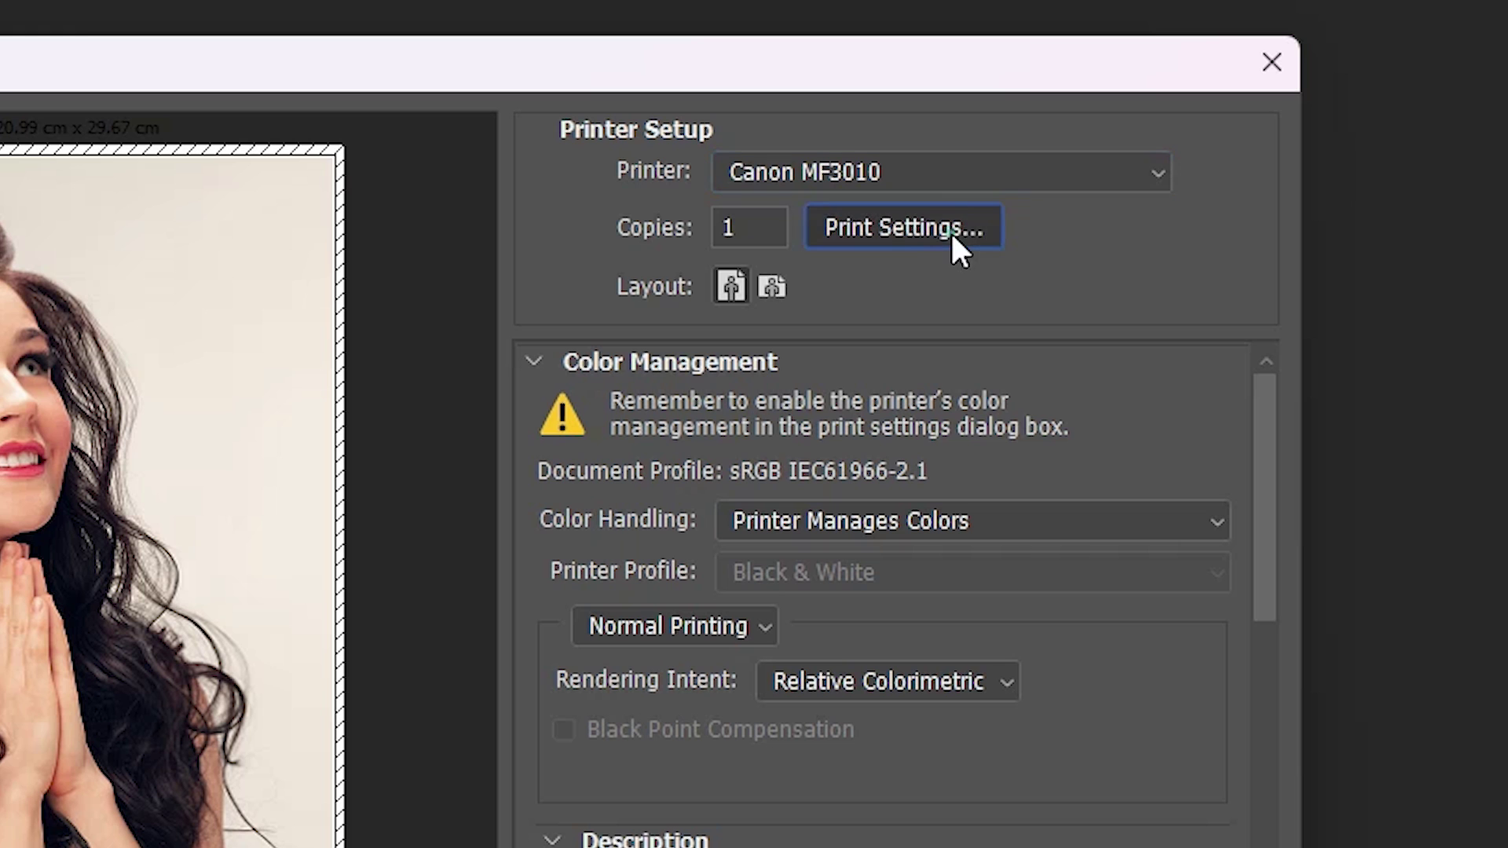